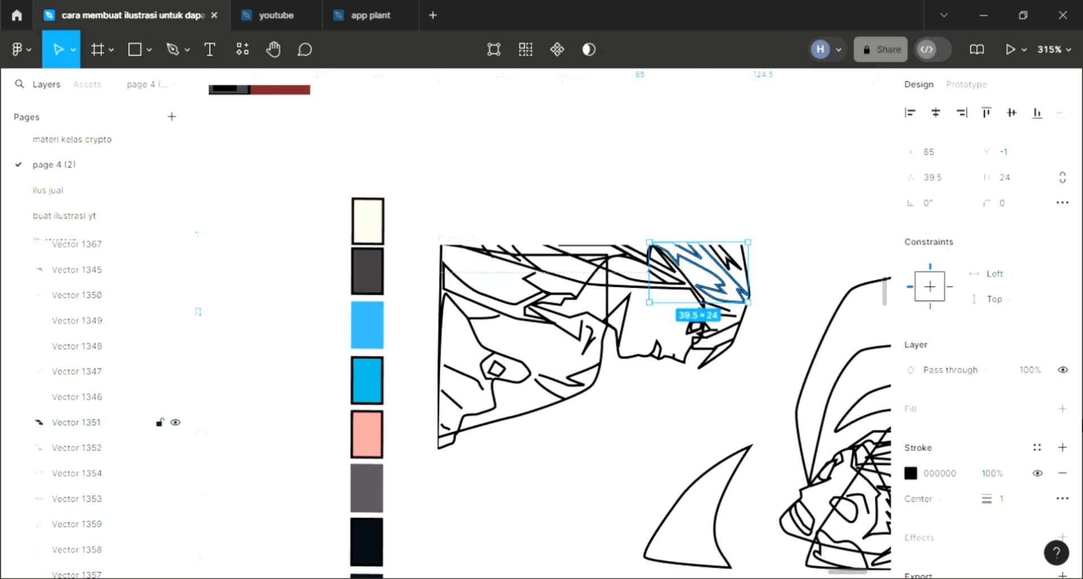
# - Fill the two jagged shadow shapes in the hair with the dark grey 403A3E sampled from the palette
pyautogui.click(1062, 408)
pyautogui.hscroll(2, 818, 367)
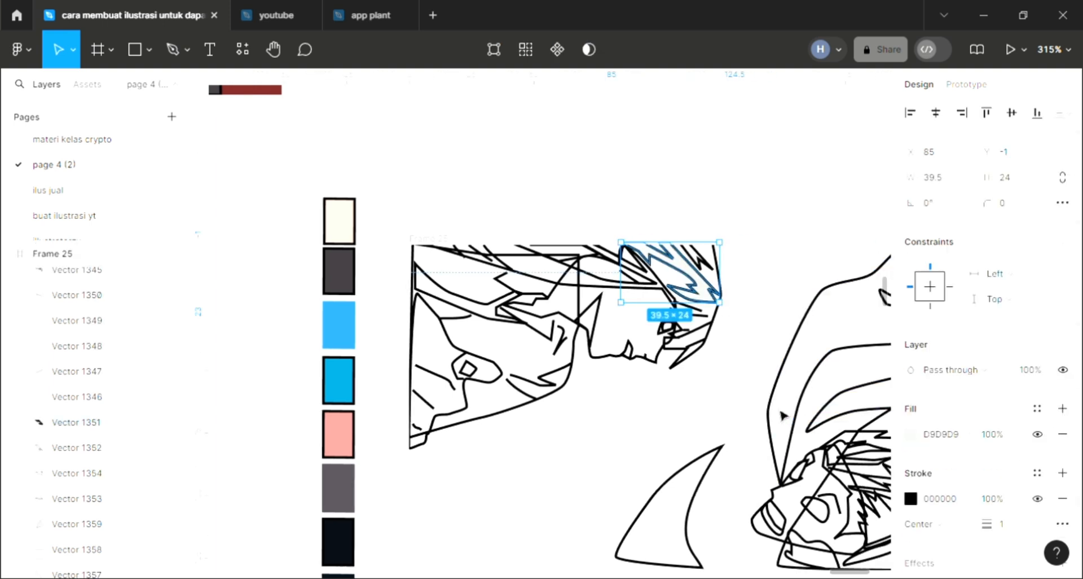
pyautogui.press('i')
pyautogui.click(341, 295)
pyautogui.click(76, 447)
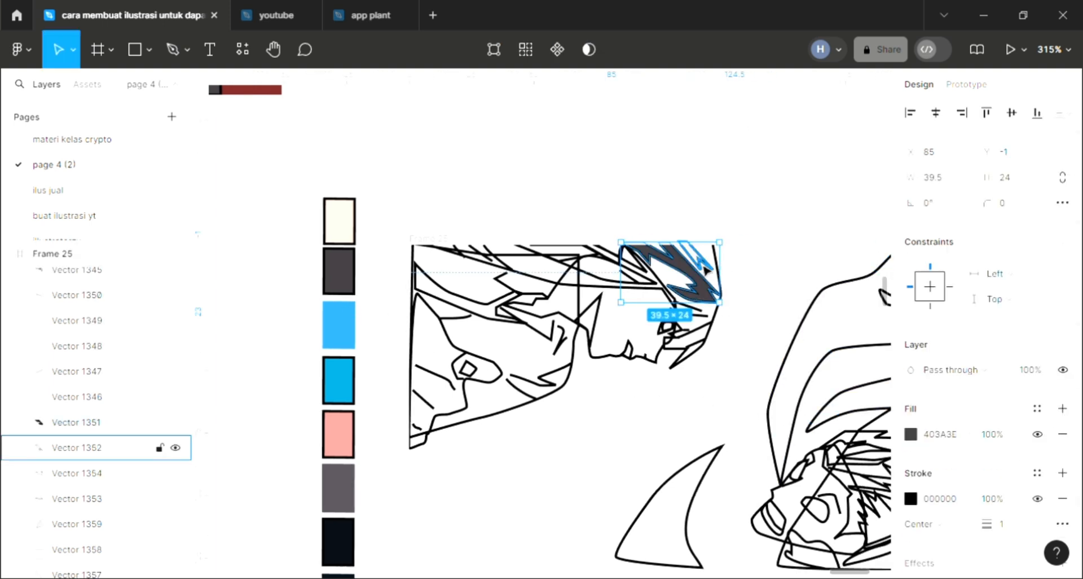
pyautogui.click(1063, 409)
pyautogui.press('i')
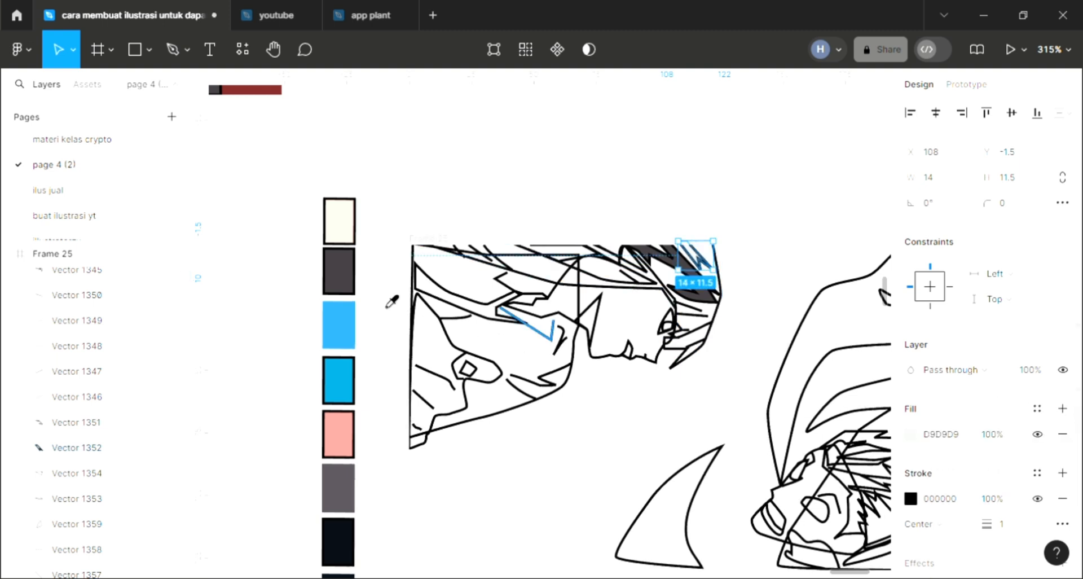
pyautogui.click(352, 277)
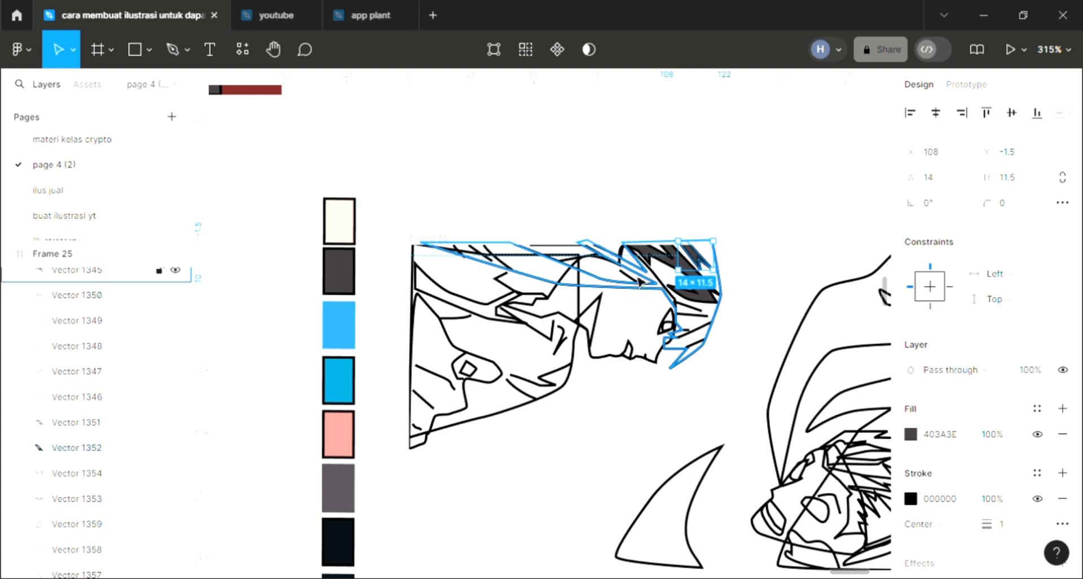
# - Fill the large hair shape with the light blue 2CA0E6 sampled from the palette
pyautogui.click(720, 322)
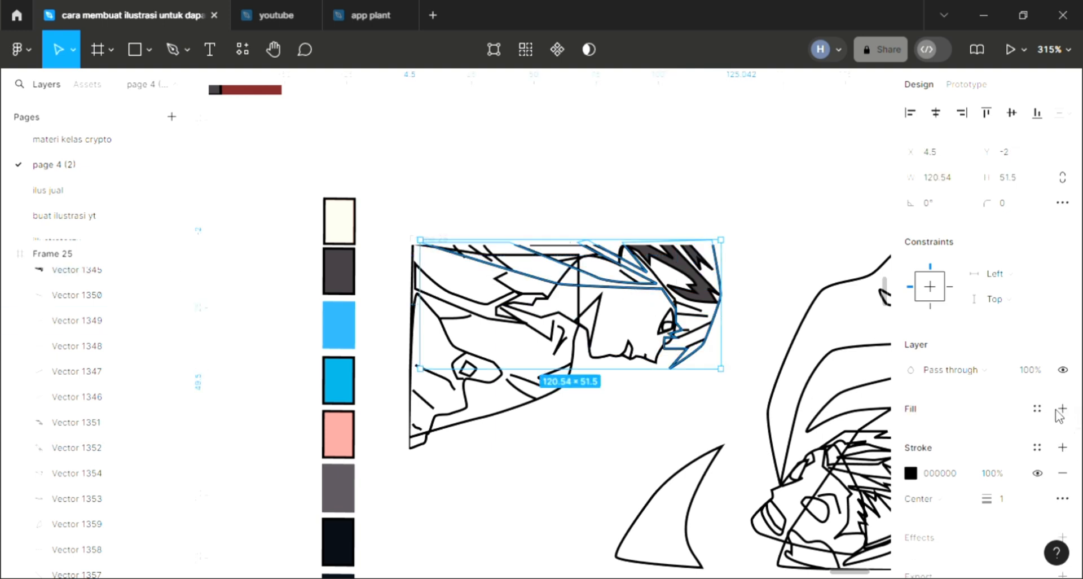
pyautogui.click(1062, 409)
pyautogui.press('i')
pyautogui.click(338, 338)
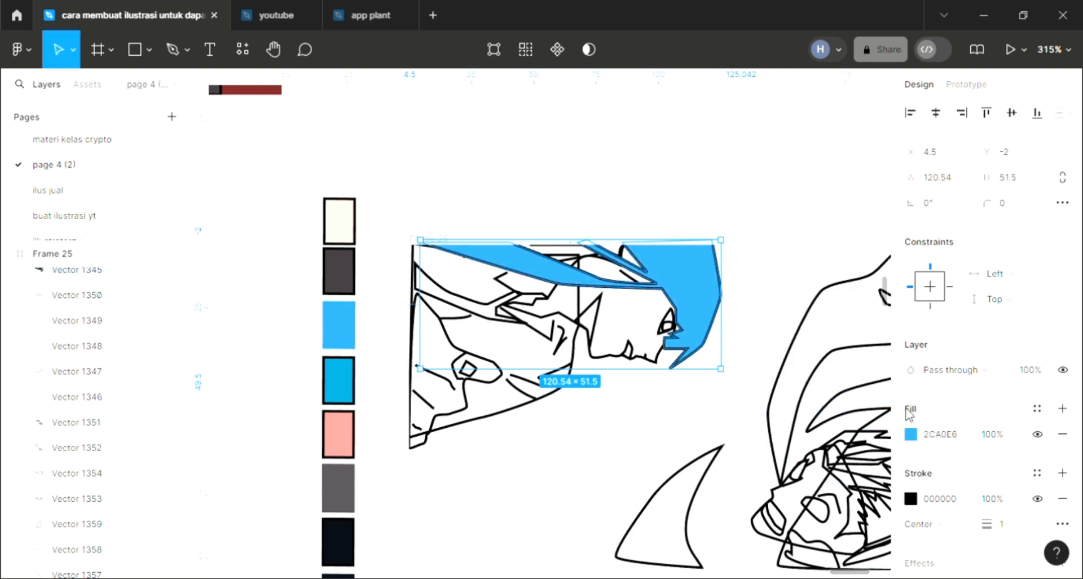
# - Darken the large hair shape's fill to 2579AB and send the shape behind the other hair details
pyautogui.click(911, 434)
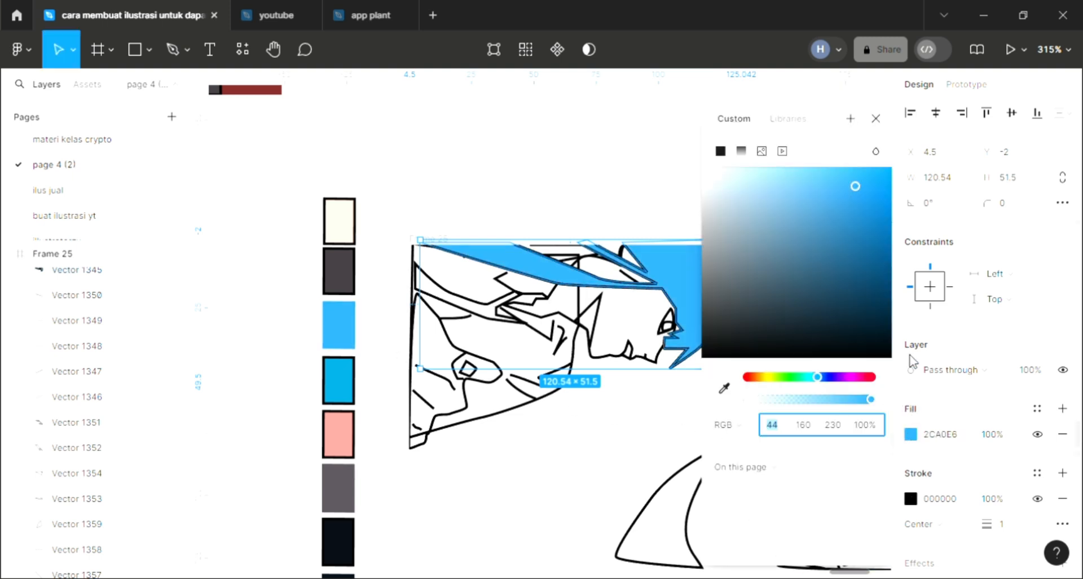
pyautogui.click(857, 197)
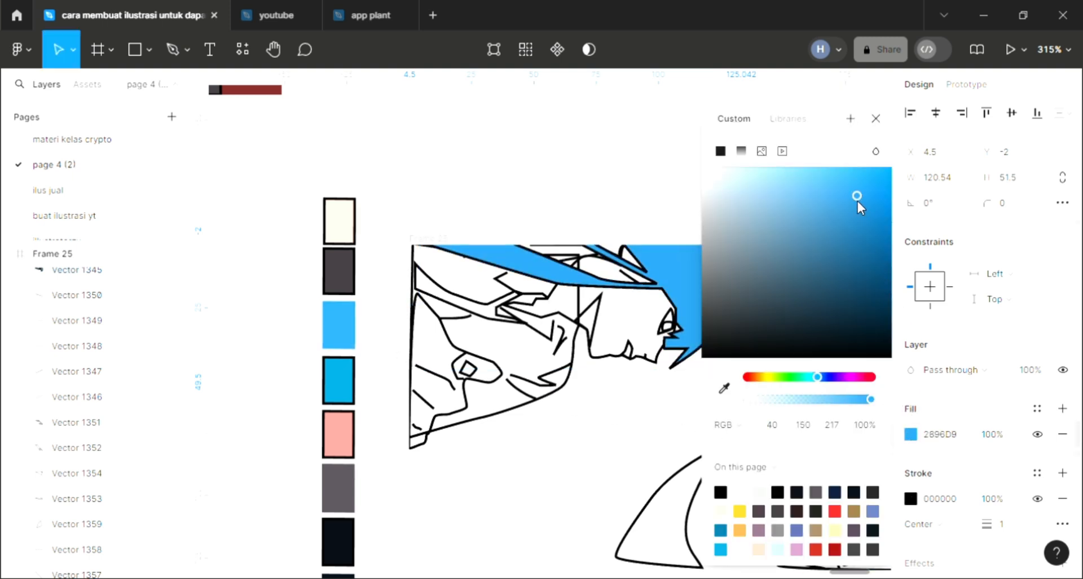
pyautogui.click(851, 231)
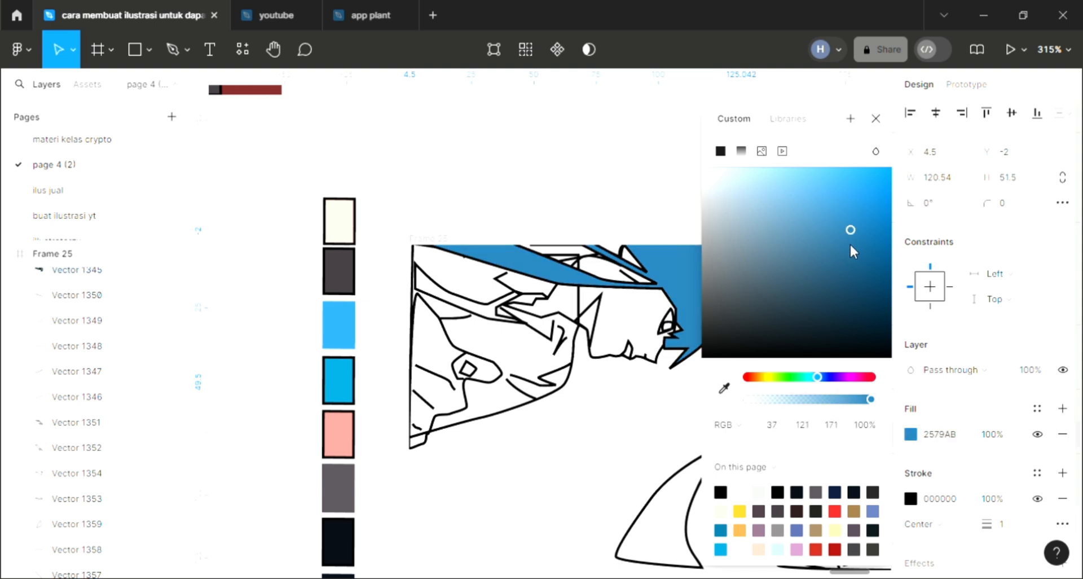
pyautogui.click(876, 120)
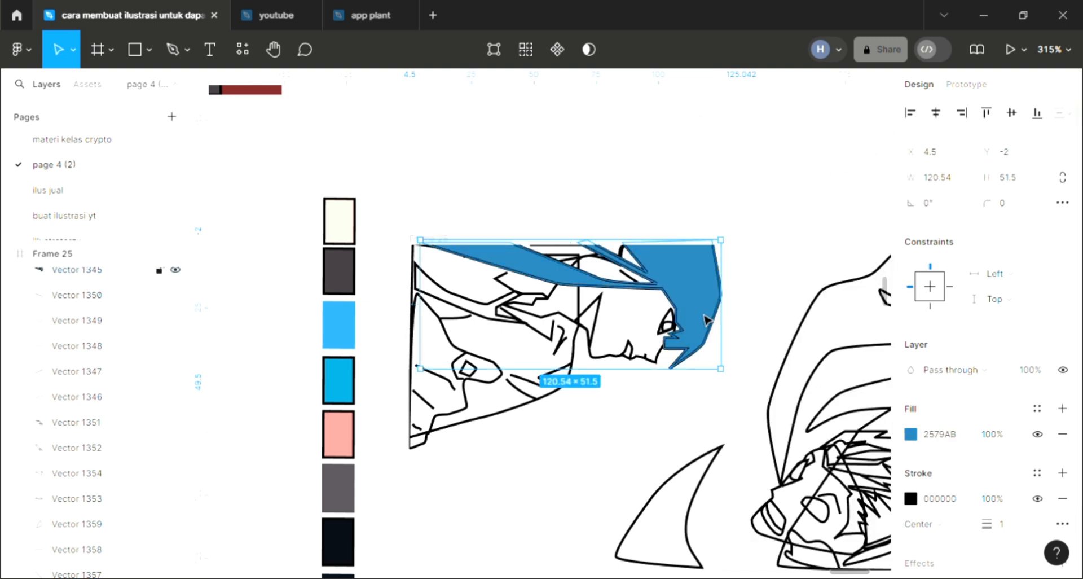
pyautogui.press('[')
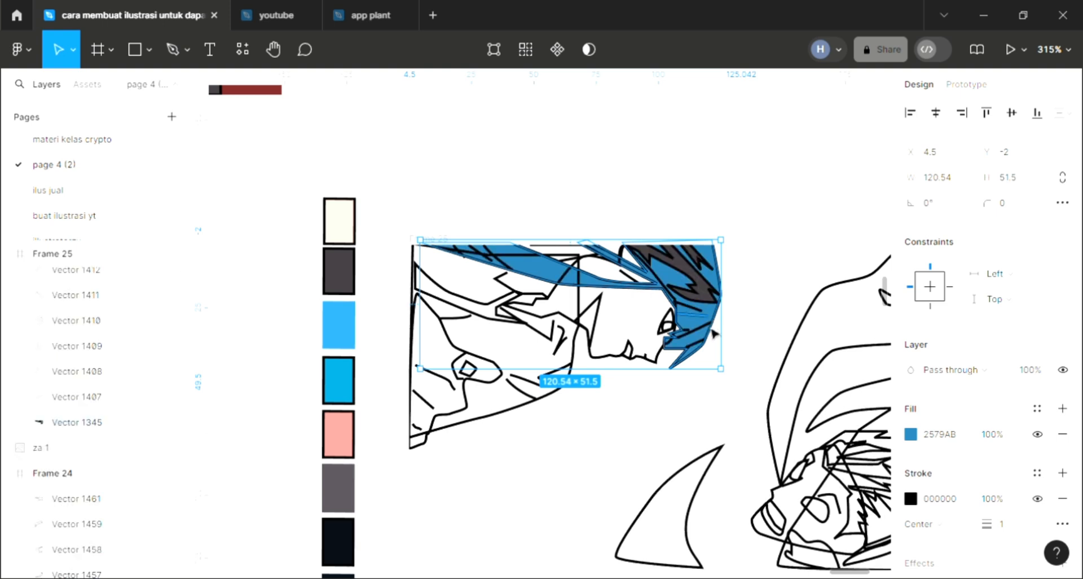
pyautogui.click(849, 314)
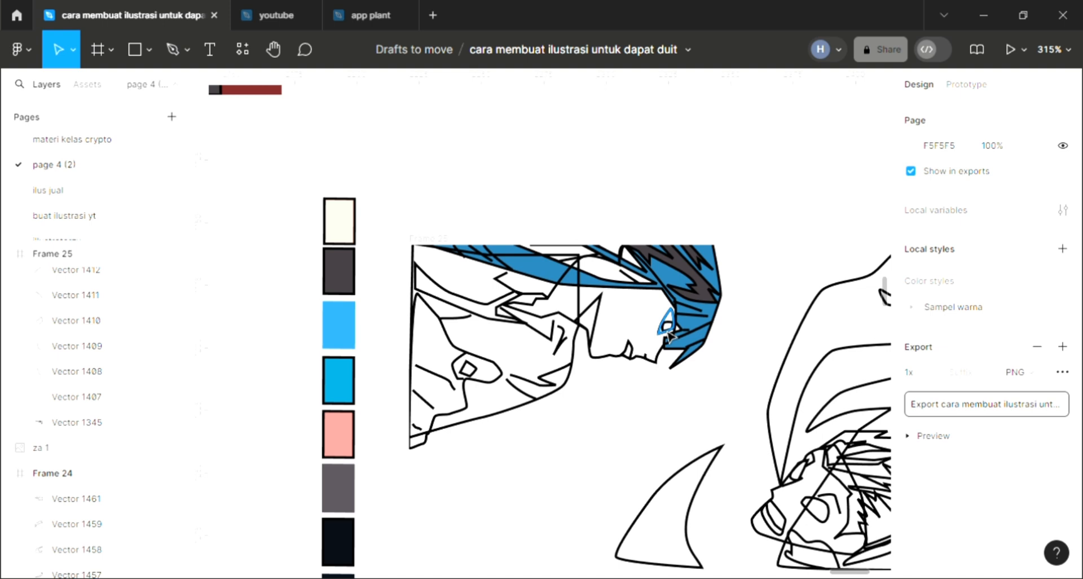
# - Fill the small inner shape of the eye with the blue sampled from the coloured hair
pyautogui.scroll(3, 674, 335)
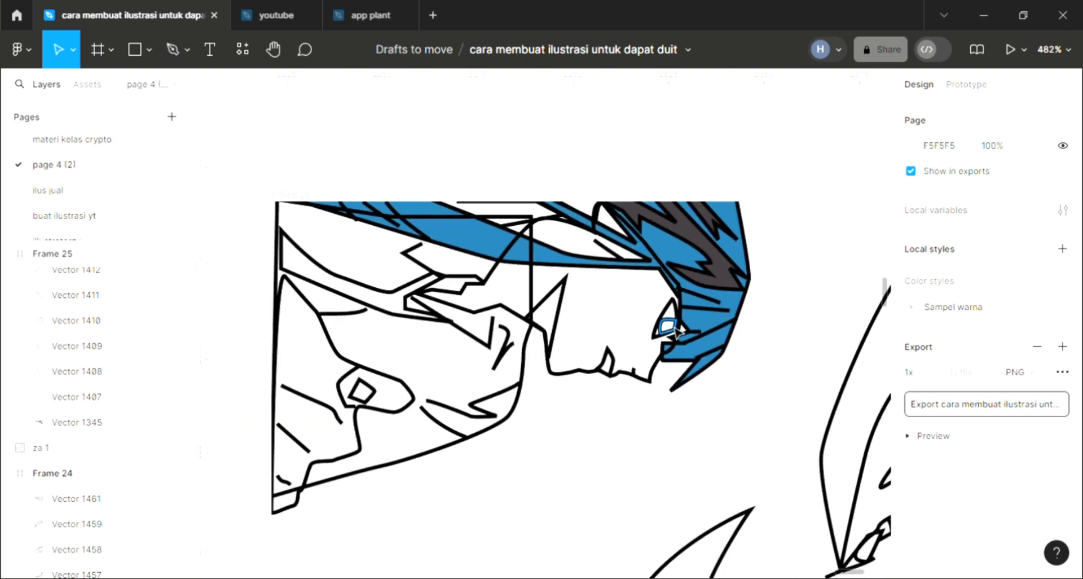
pyautogui.click(667, 326)
pyautogui.click(1062, 407)
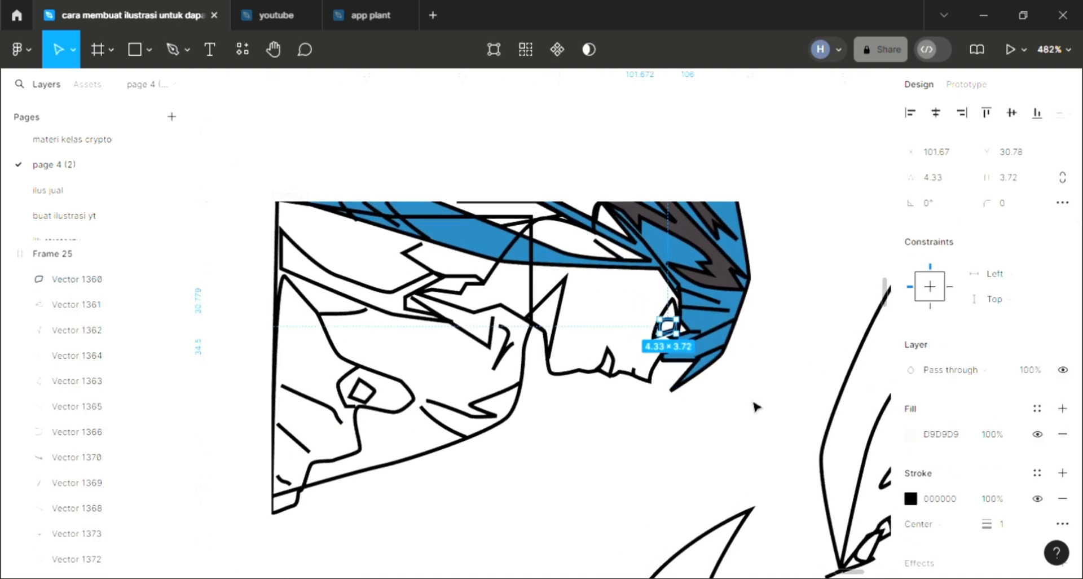
pyautogui.press('i')
pyautogui.click(720, 334)
pyautogui.click(800, 320)
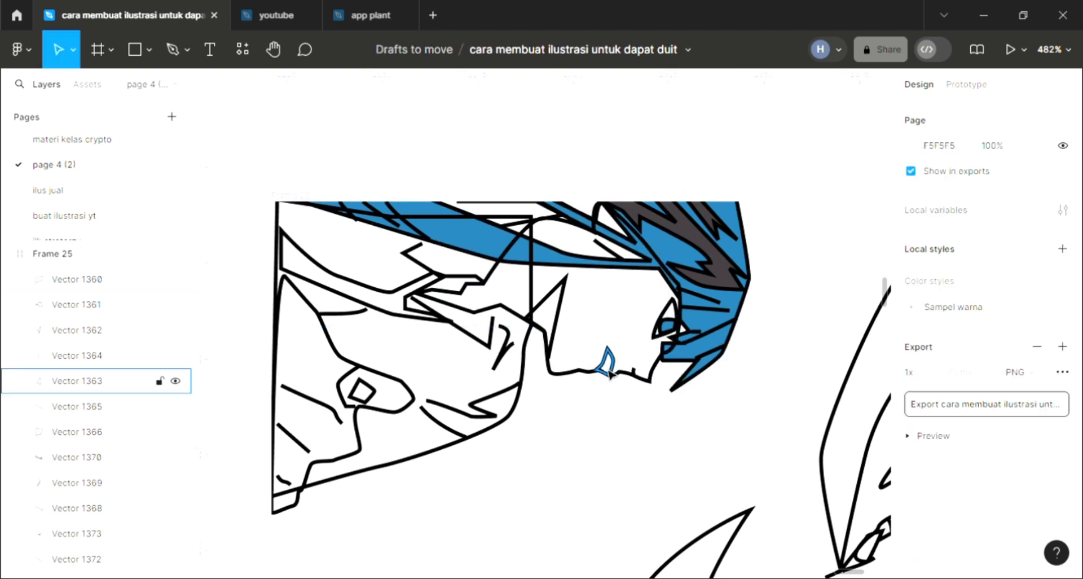
# - Fill the small mouth shape with the pink RGB 236, 151, 145 sampled from the palette
pyautogui.click(653, 373)
pyautogui.click(1062, 408)
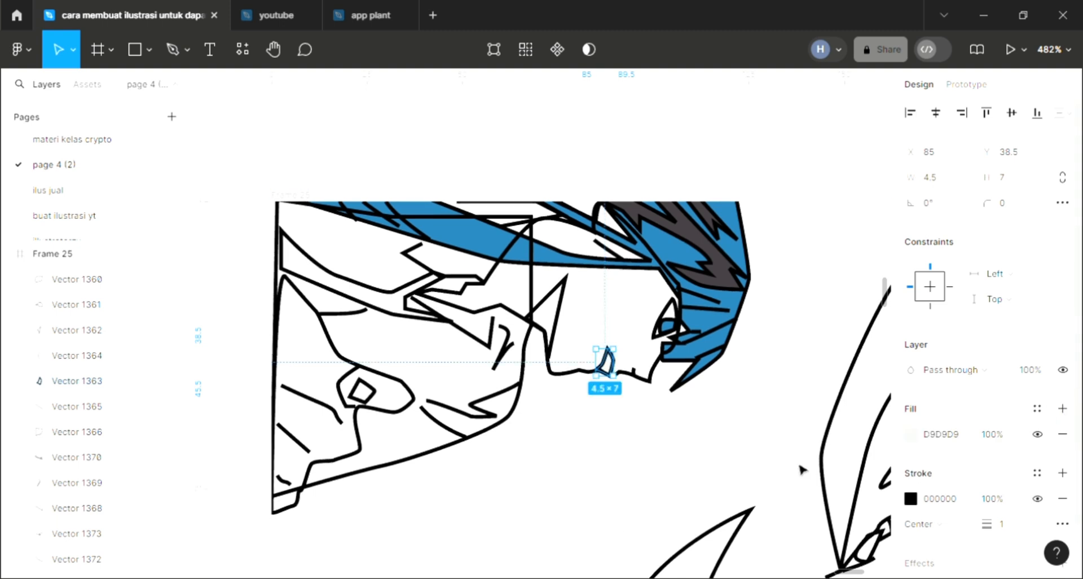
pyautogui.keyDown('ctrl'); pyautogui.scroll(-2, 797, 471); pyautogui.keyUp('ctrl')
pyautogui.press('i')
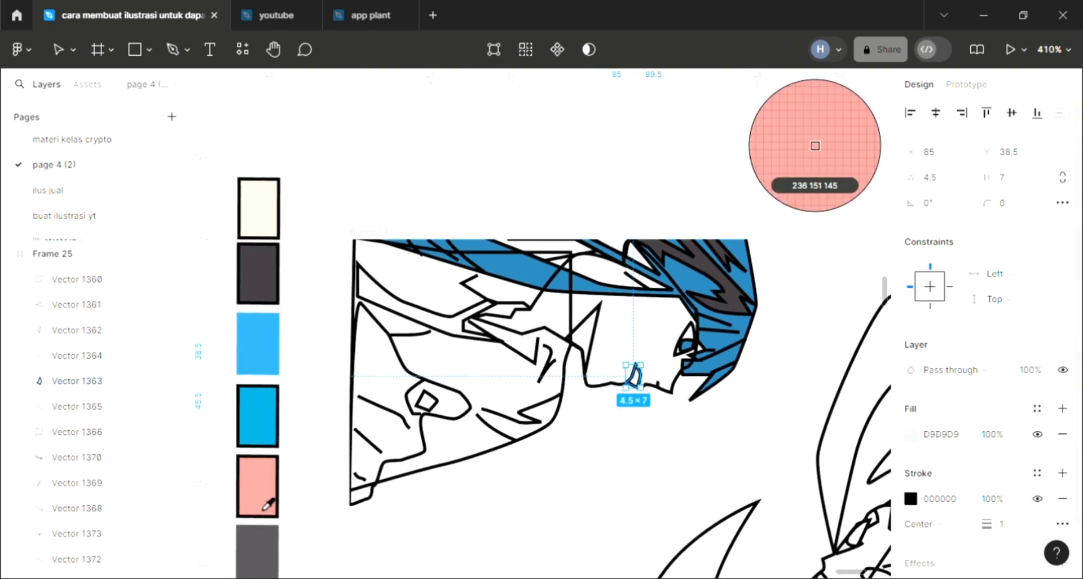
pyautogui.click(266, 503)
pyautogui.click(495, 538)
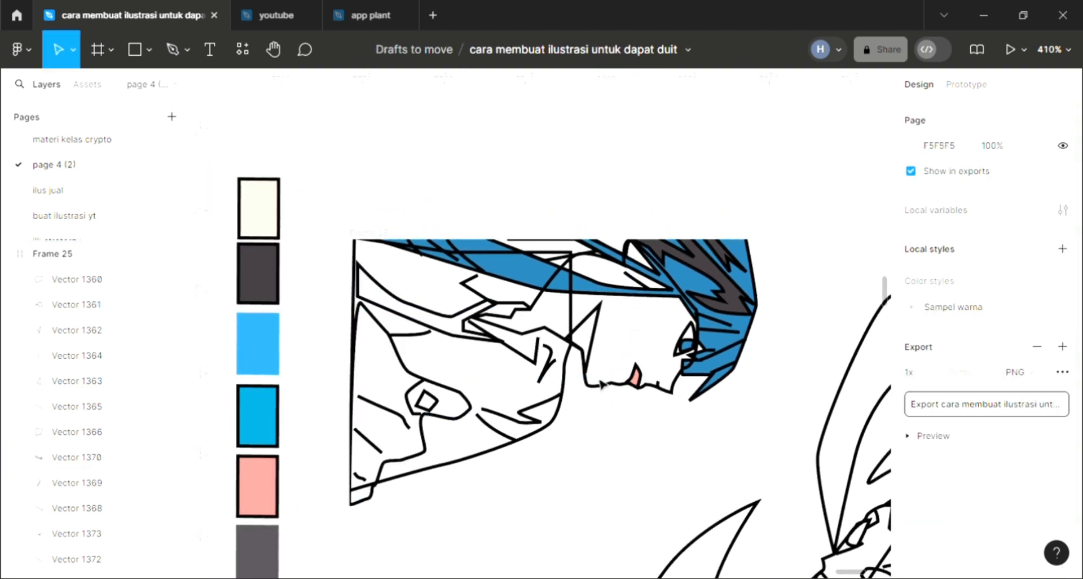
# - Fill the pointed sideburn shape beside the jaw with the dark grey 403A3E sampled from the hair shadow
pyautogui.click(592, 359)
pyautogui.click(1063, 409)
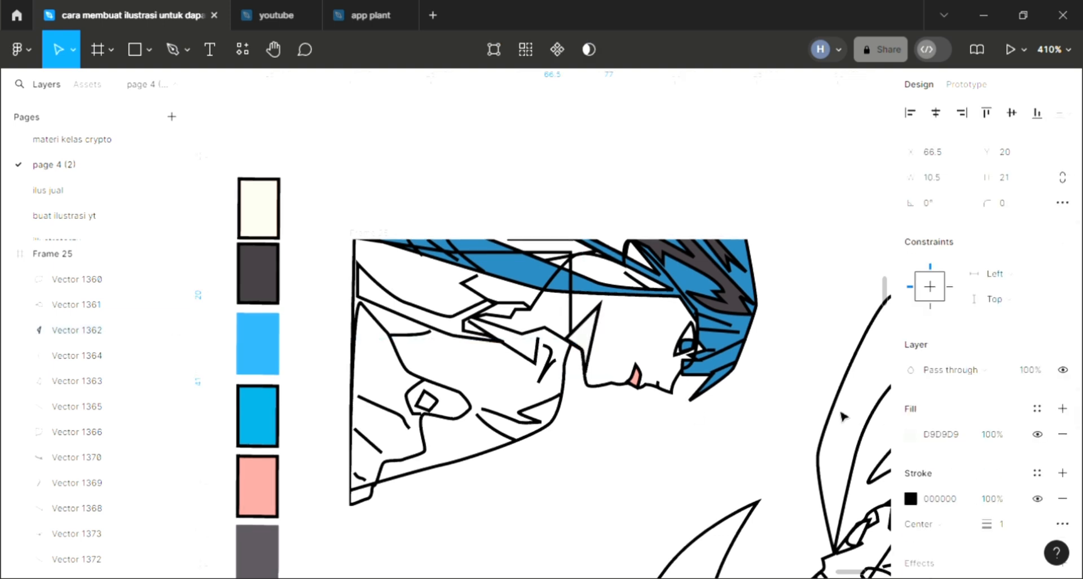
pyautogui.press('i')
pyautogui.click(735, 310)
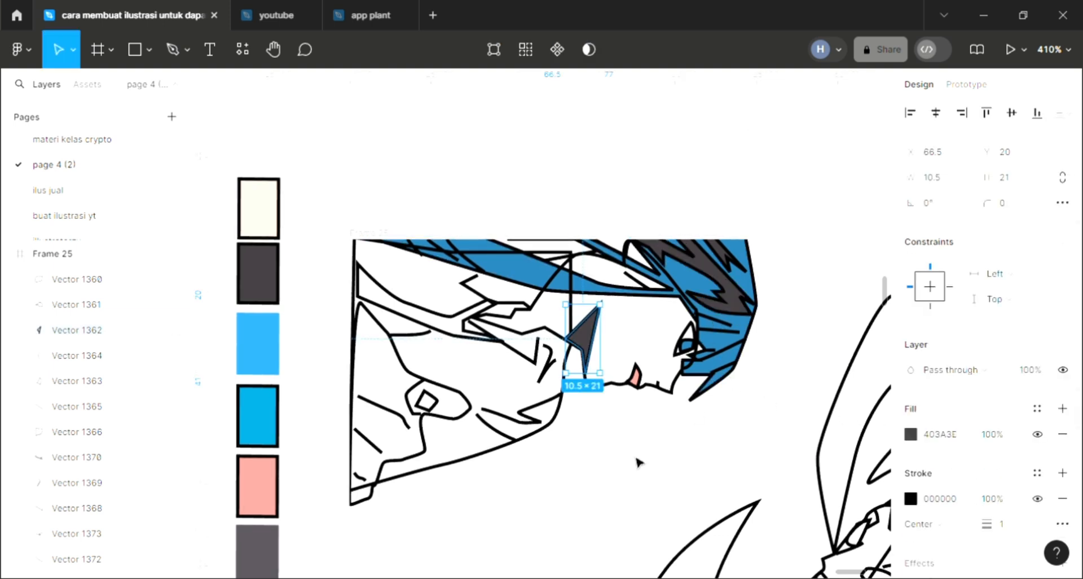
pyautogui.click(638, 456)
# - Send the face shape to the back and fill it with the cream FFE2D3 sampled from the palette
pyautogui.click(604, 386)
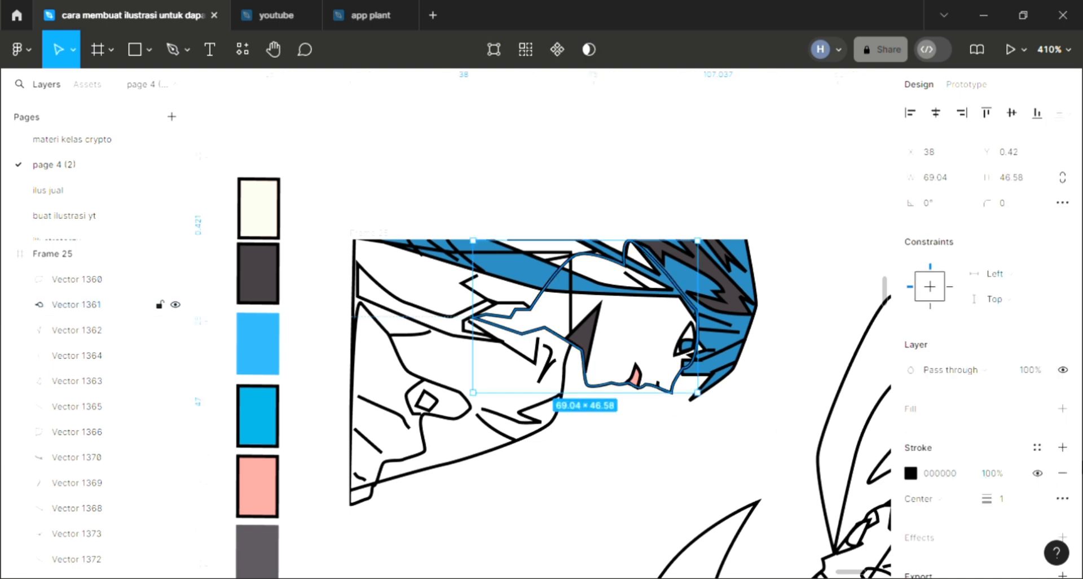
pyautogui.click(1062, 408)
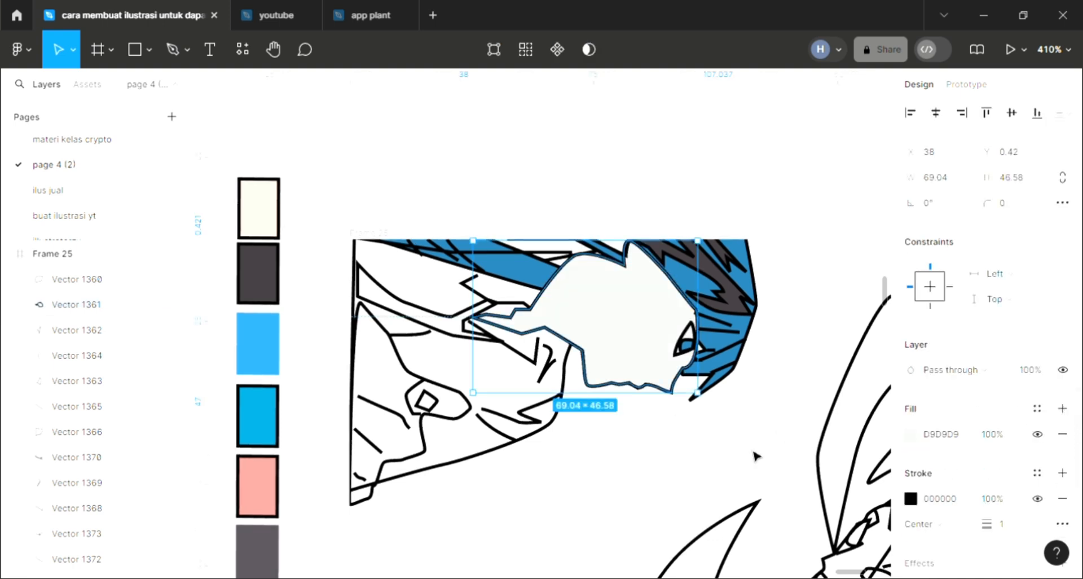
pyautogui.hotkey('ctrl', 'shift', '[')
pyautogui.press('i')
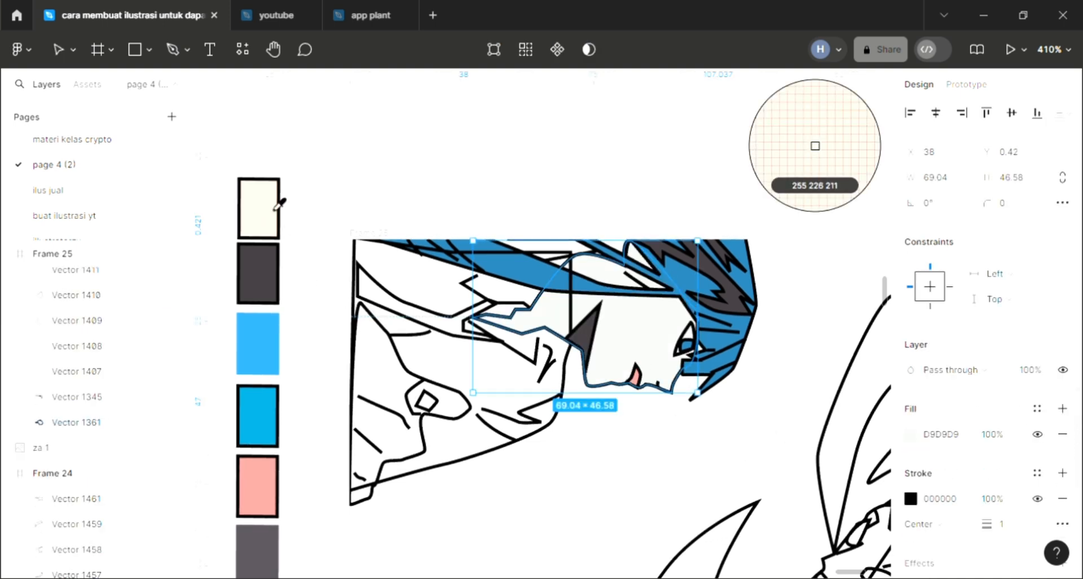
pyautogui.click(272, 218)
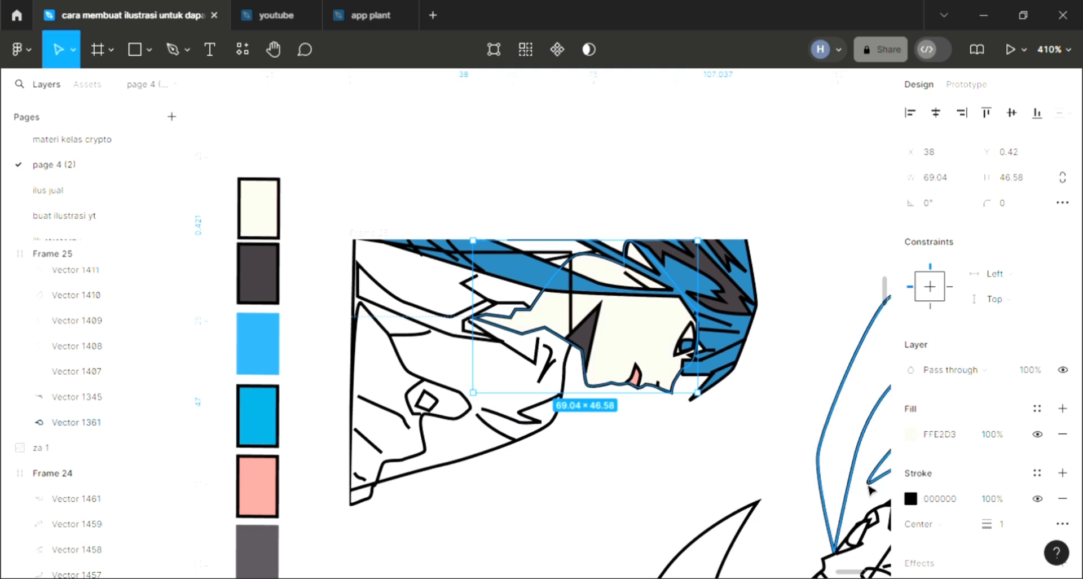
# - Darken the face shape's fill slightly to F6D7C6
pyautogui.click(910, 434)
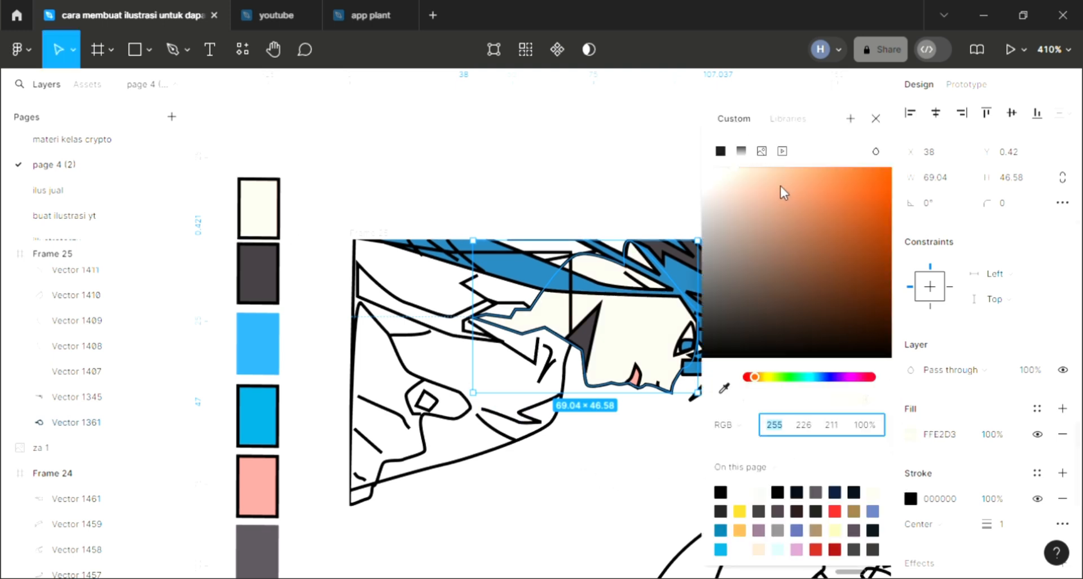
pyautogui.click(742, 185)
pyautogui.click(875, 120)
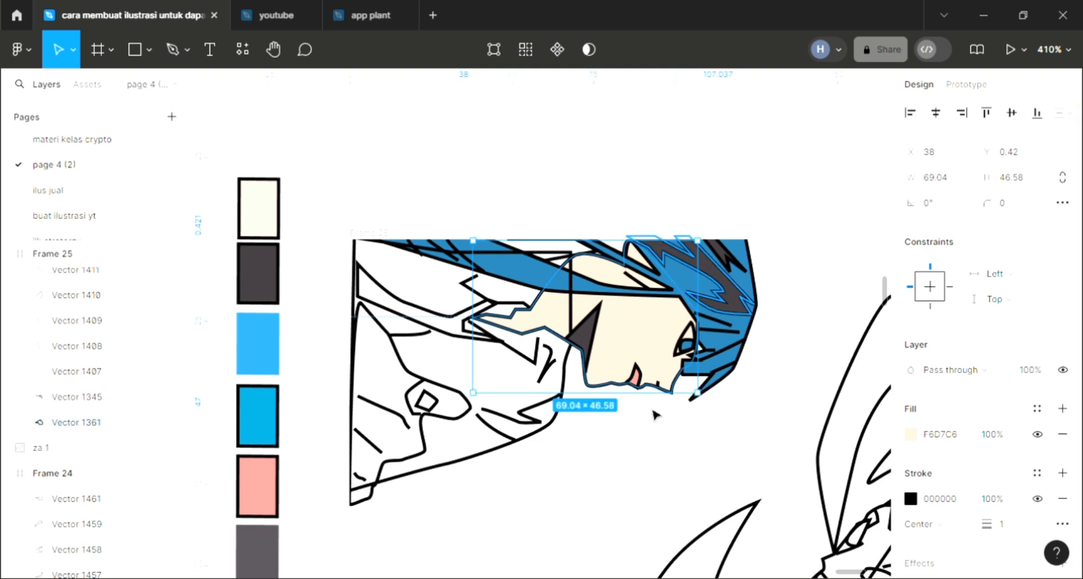
pyautogui.click(559, 438)
# - Add a D9D9D9 fill to the large body shape below the hair and send it to the back
pyautogui.click(547, 426)
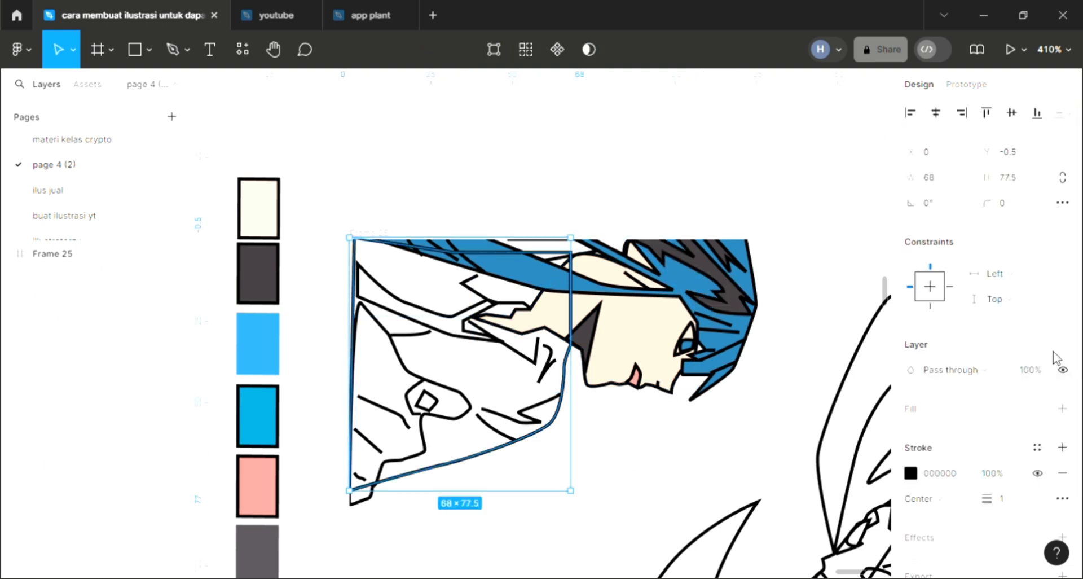
pyautogui.click(1062, 408)
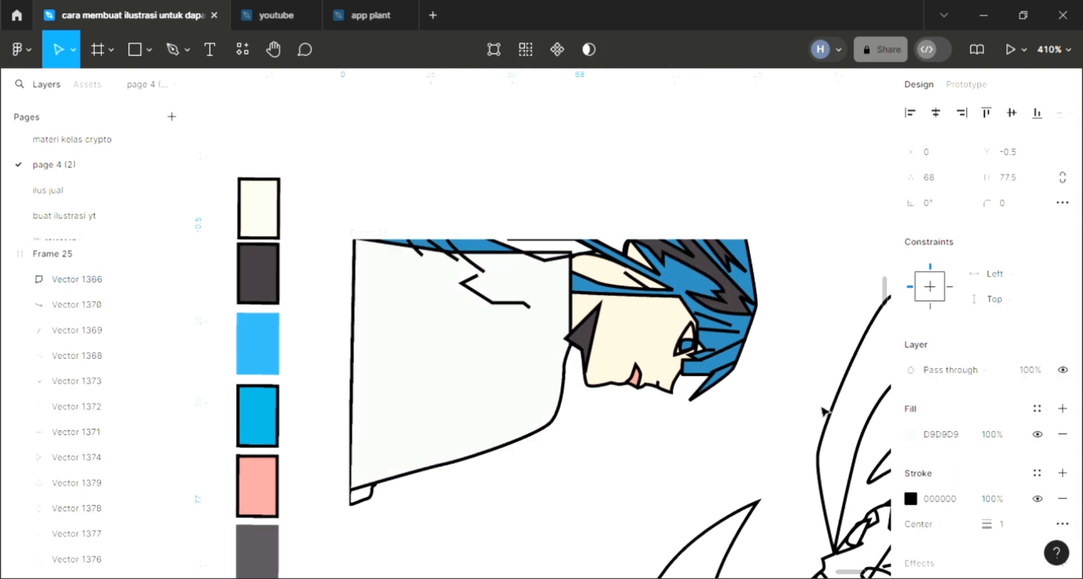
pyautogui.press('[')
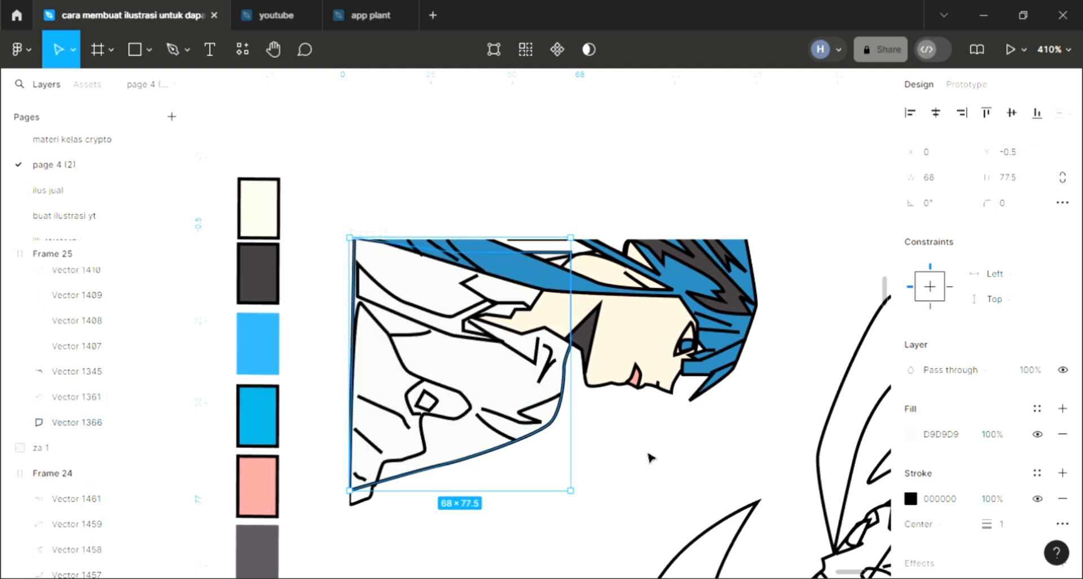
pyautogui.click(647, 473)
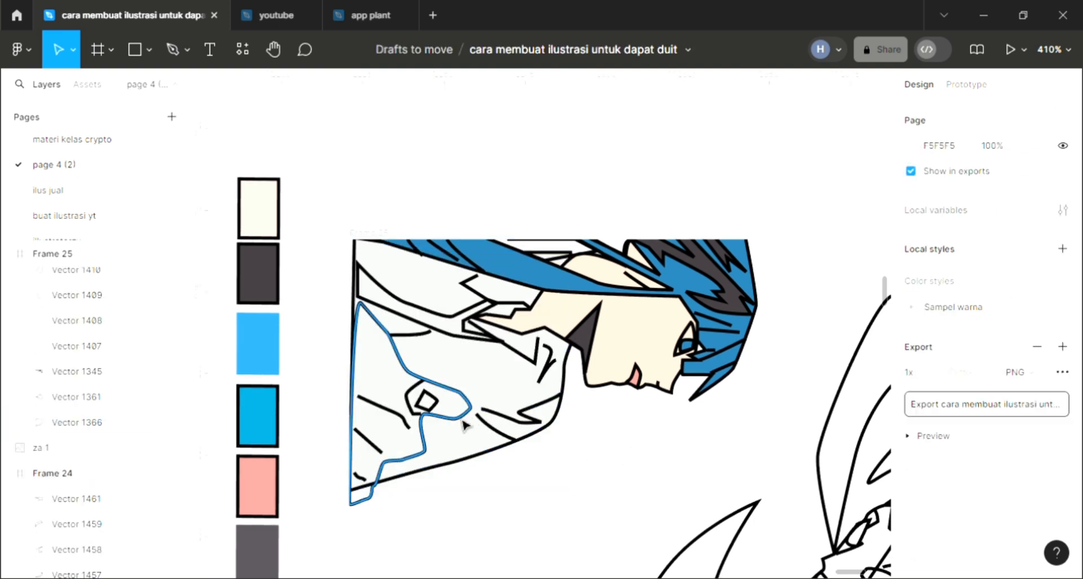
# - Fill the shape surrounding the small diamond with cream FFE2D3 and send the large body shape behind it
pyautogui.click(467, 419)
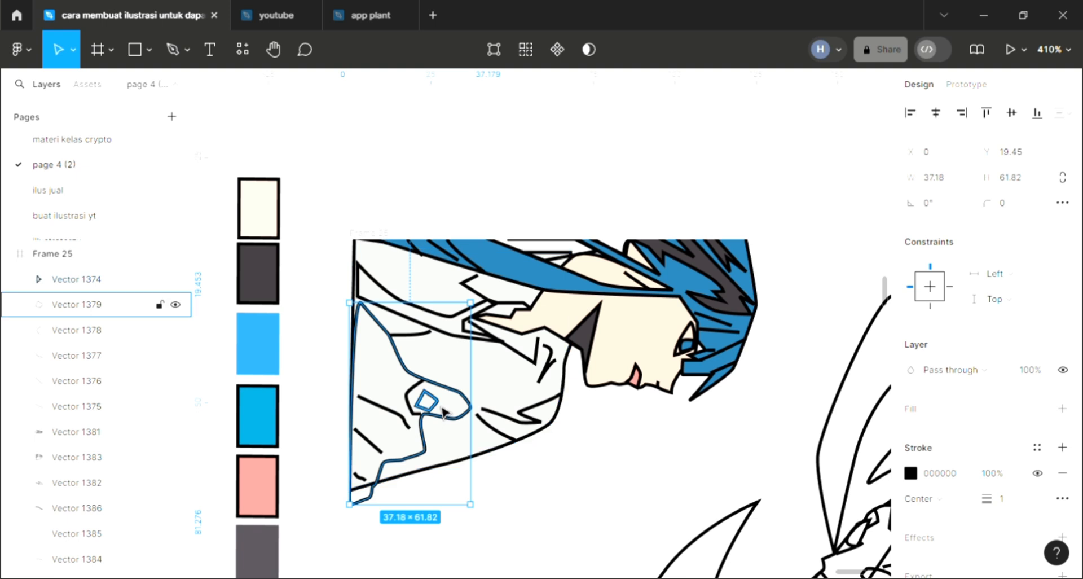
pyautogui.click(1063, 409)
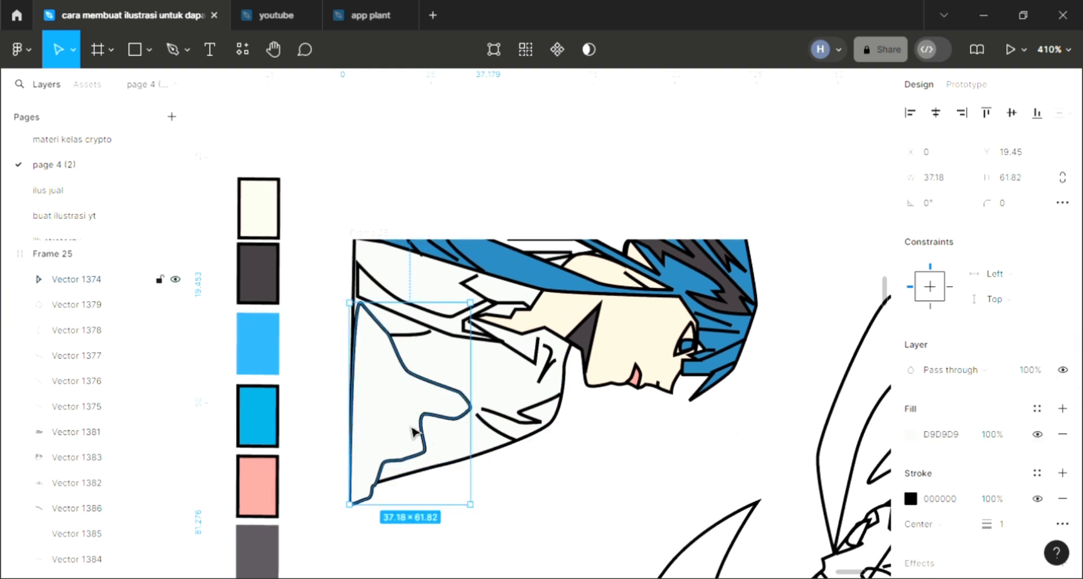
pyautogui.press('[')
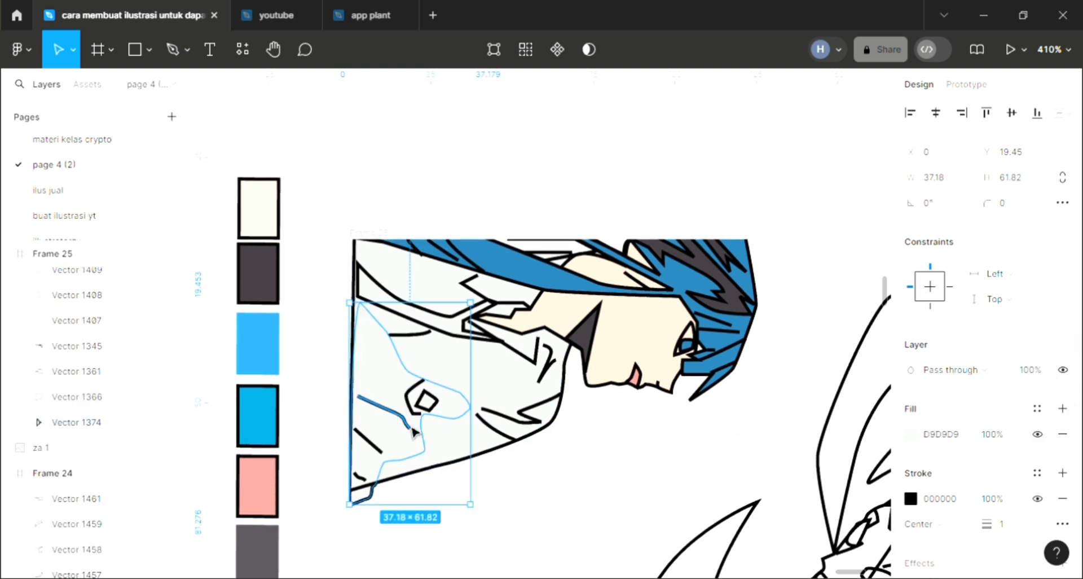
pyautogui.press('i')
pyautogui.press('Escape')
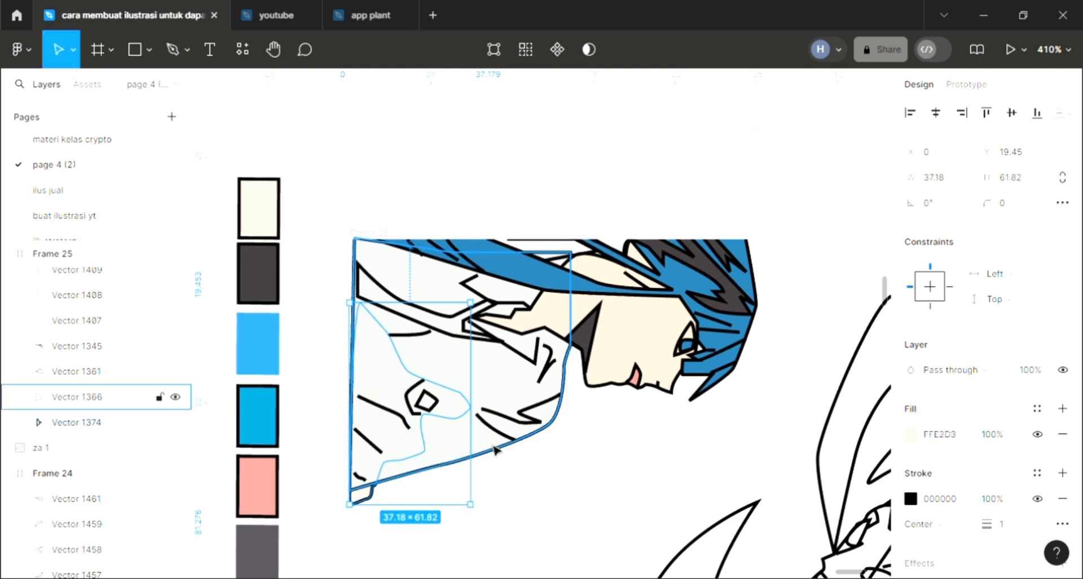
pyautogui.click(501, 456)
pyautogui.press('[')
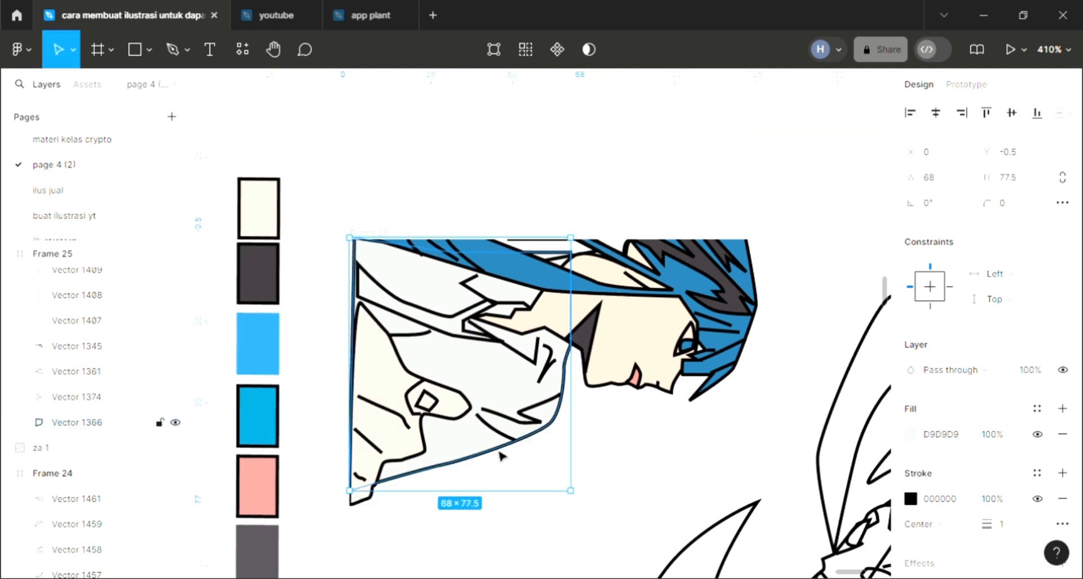
# - Refill the shape surrounding the small diamond with the skin colour sampled from the character's face
pyautogui.click(417, 375)
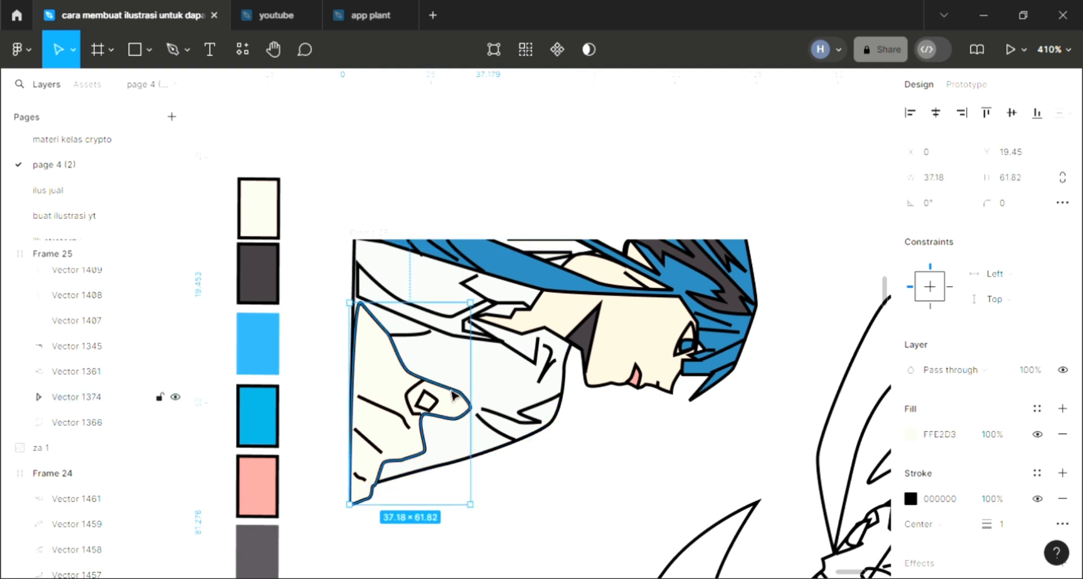
pyautogui.press('i')
pyautogui.click(645, 354)
pyautogui.click(679, 460)
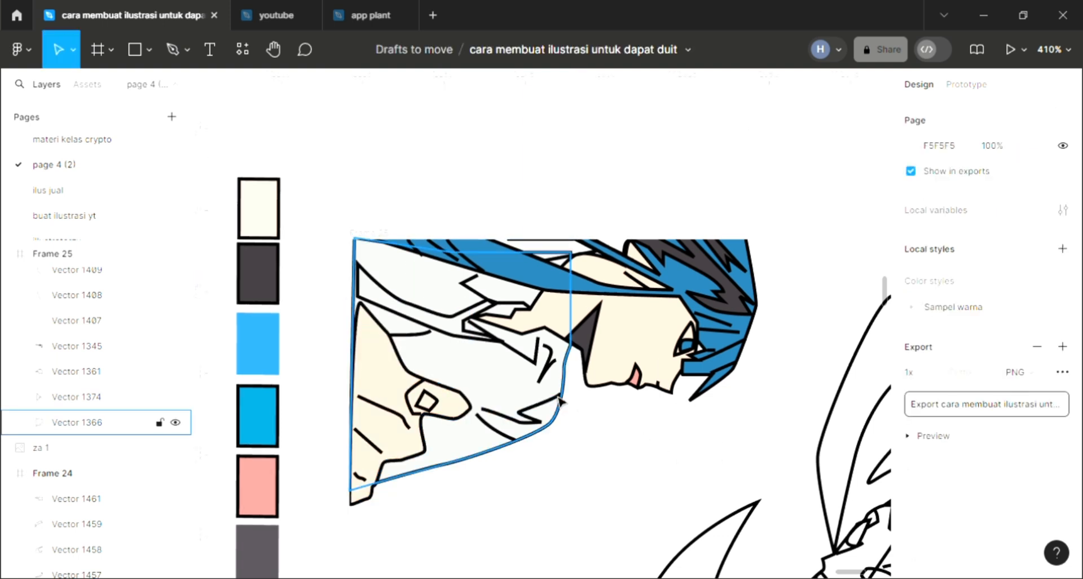
# - Add a fill to the narrow collar band between the body shapes and set it to red EE5454
pyautogui.click(452, 338)
pyautogui.click(1063, 407)
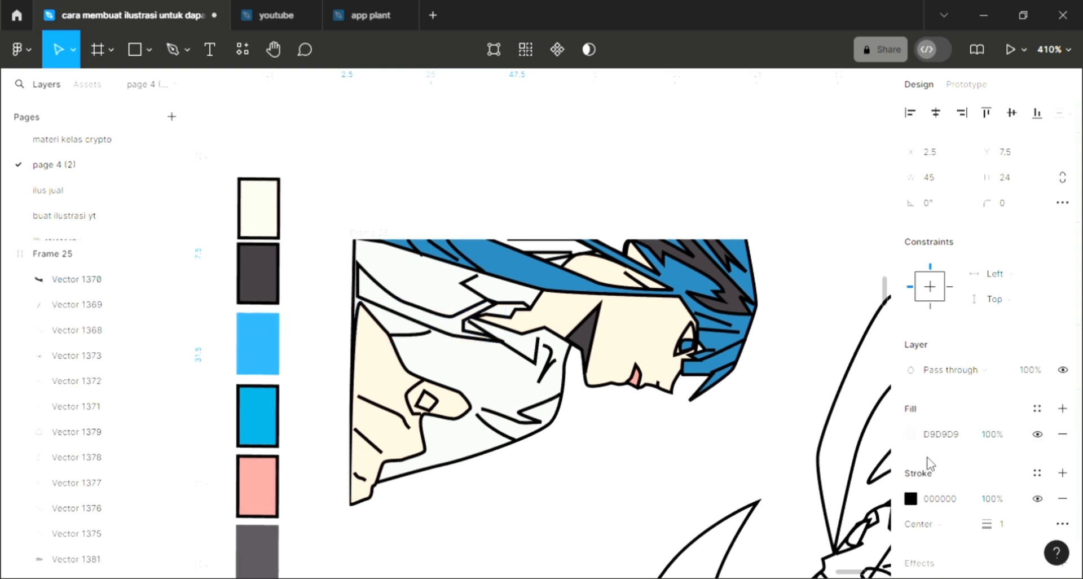
pyautogui.click(912, 440)
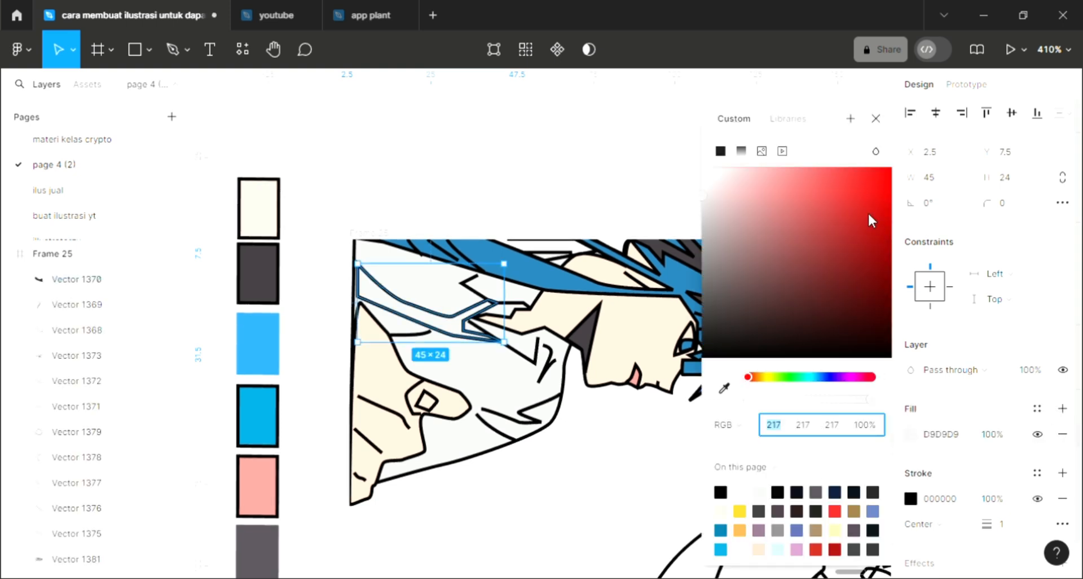
pyautogui.click(823, 178)
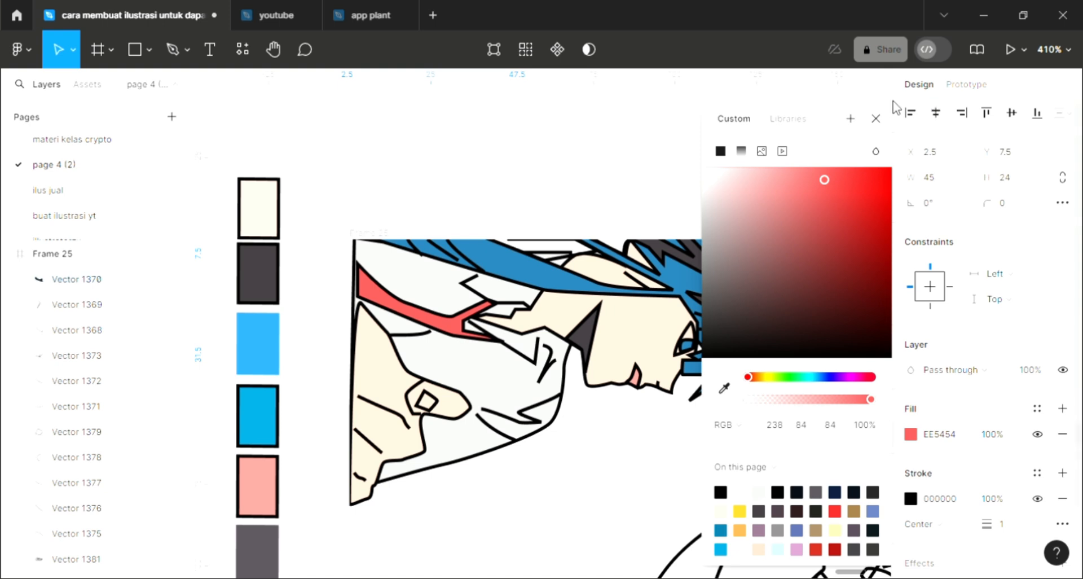
pyautogui.click(876, 118)
pyautogui.click(783, 144)
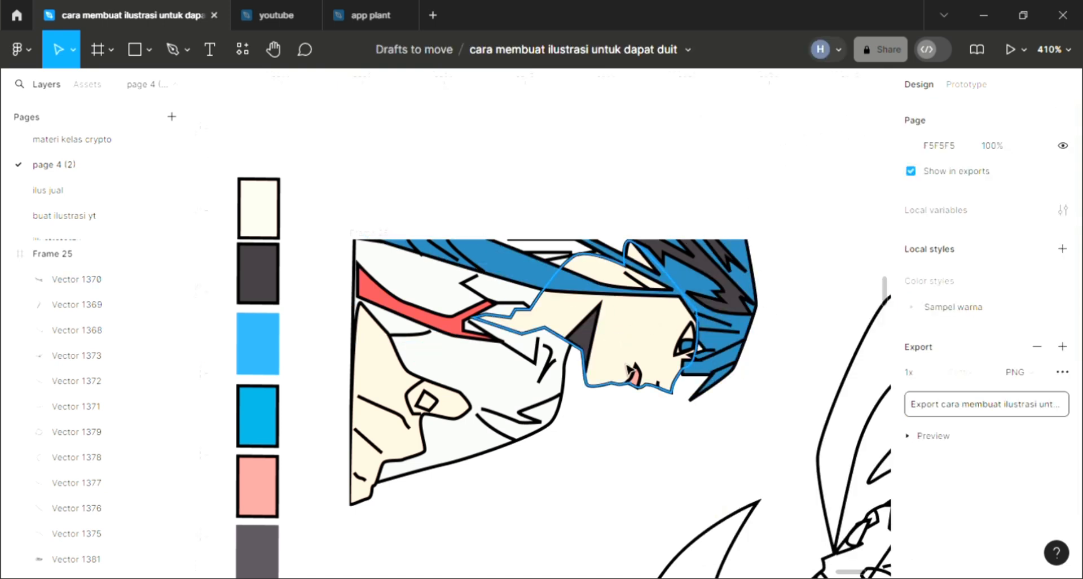
# - Send the unfilled narrow hair shape at the frame's upper edge to the back and fill it with hair blue 2579AB
pyautogui.hscroll(5, 628, 369)
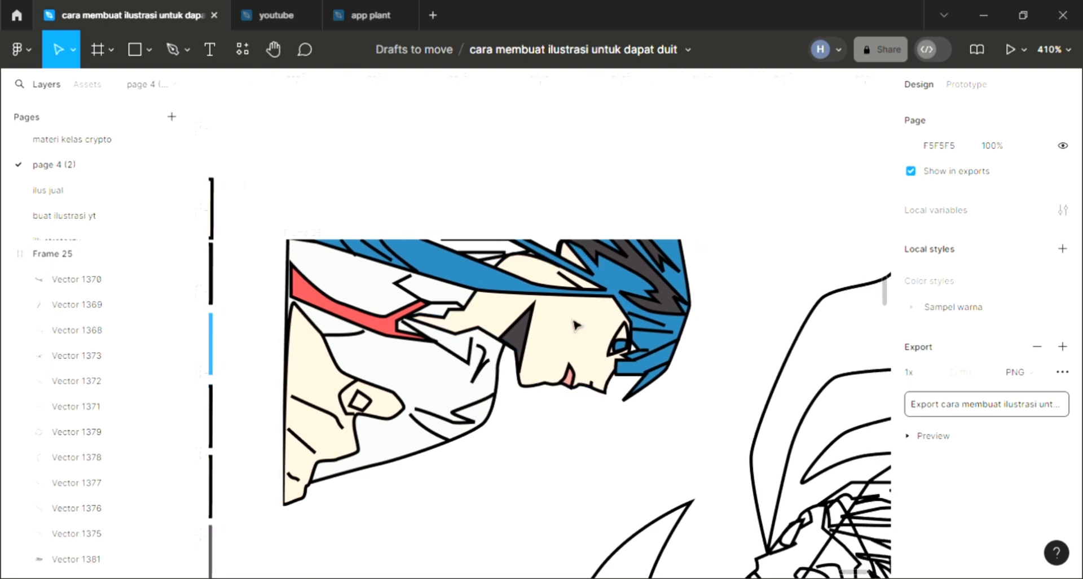
pyautogui.click(499, 265)
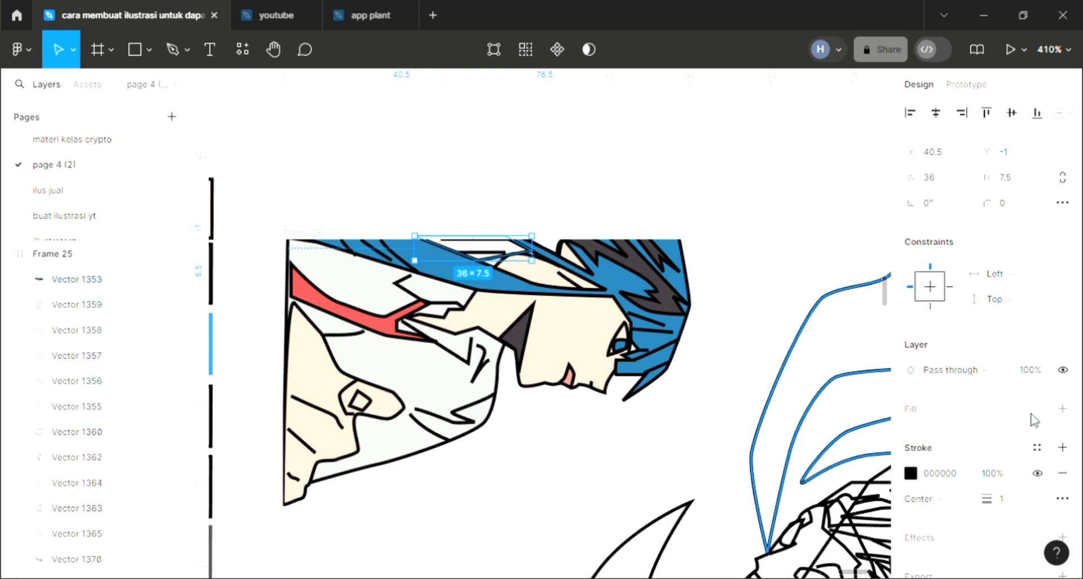
pyautogui.click(1063, 408)
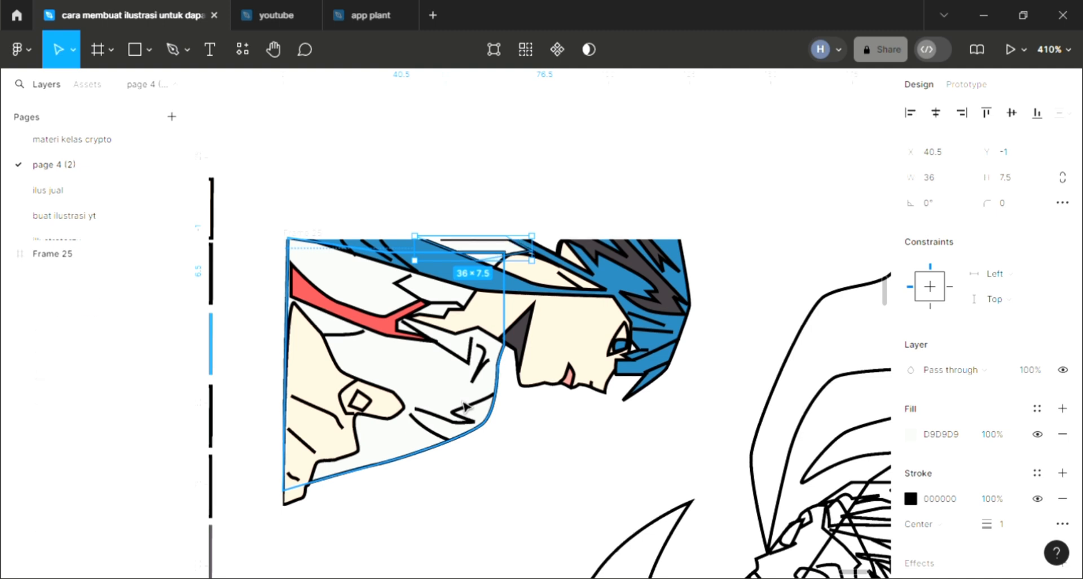
pyautogui.press('i')
pyautogui.click(450, 298)
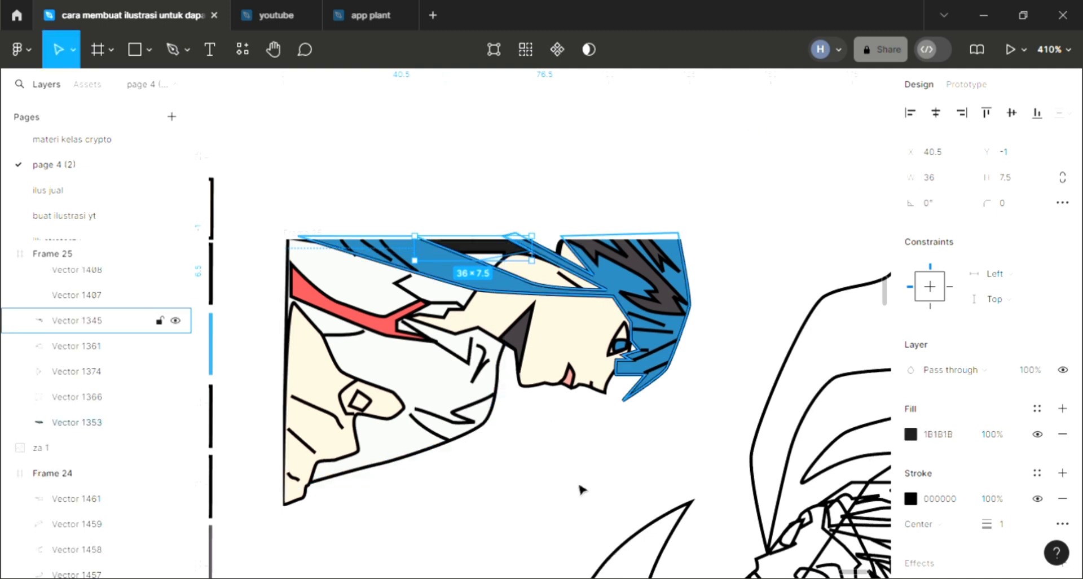
pyautogui.press('i')
pyautogui.click(486, 281)
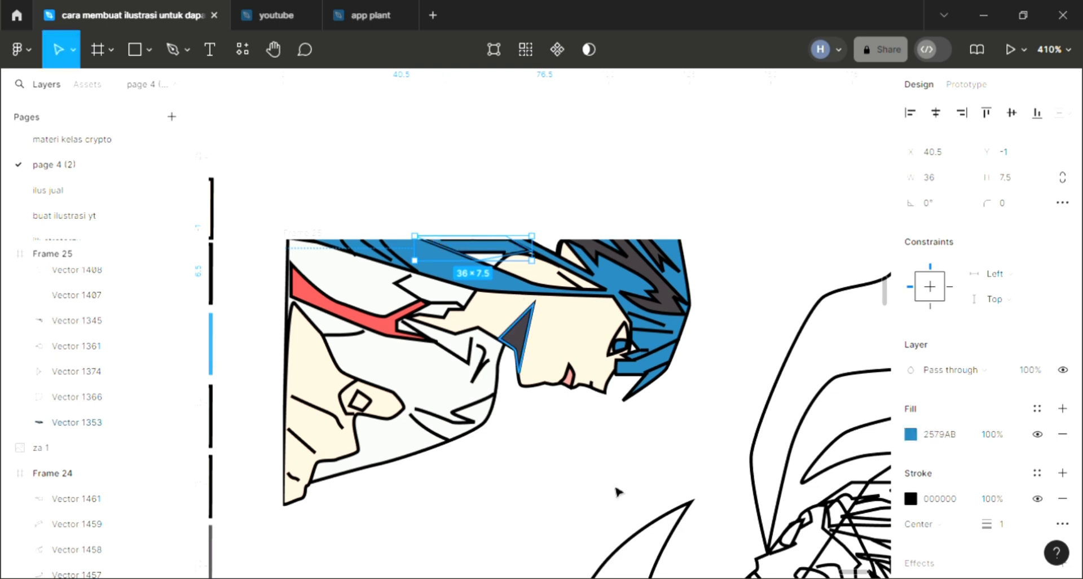
pyautogui.click(613, 489)
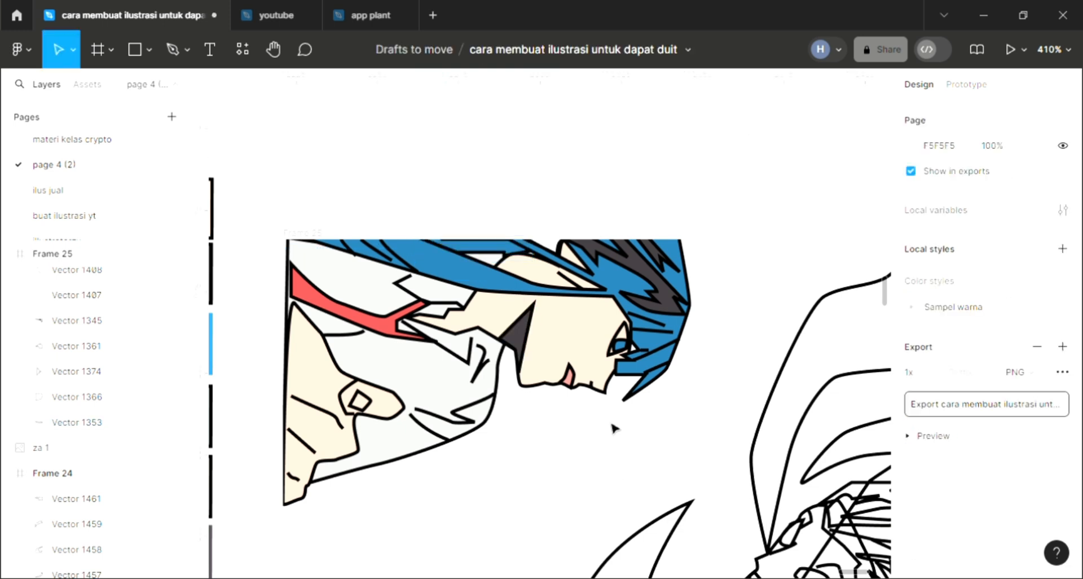
# - Fill the small unfilled hair piece above the forehead with blue 2579AB sampled from the neighbouring hair
pyautogui.click(557, 251)
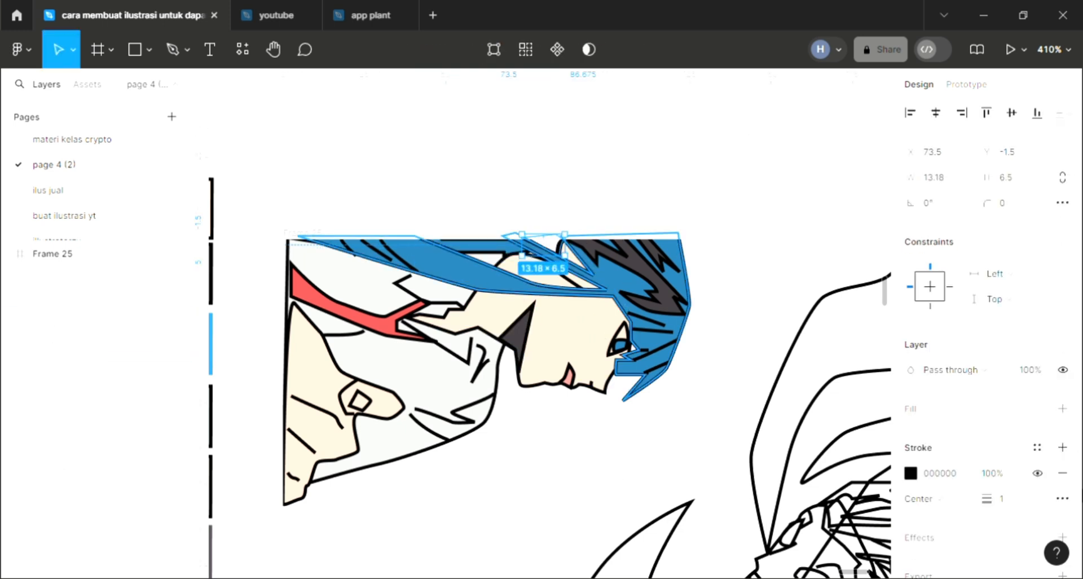
pyautogui.click(1062, 409)
pyautogui.press('i')
pyautogui.click(617, 291)
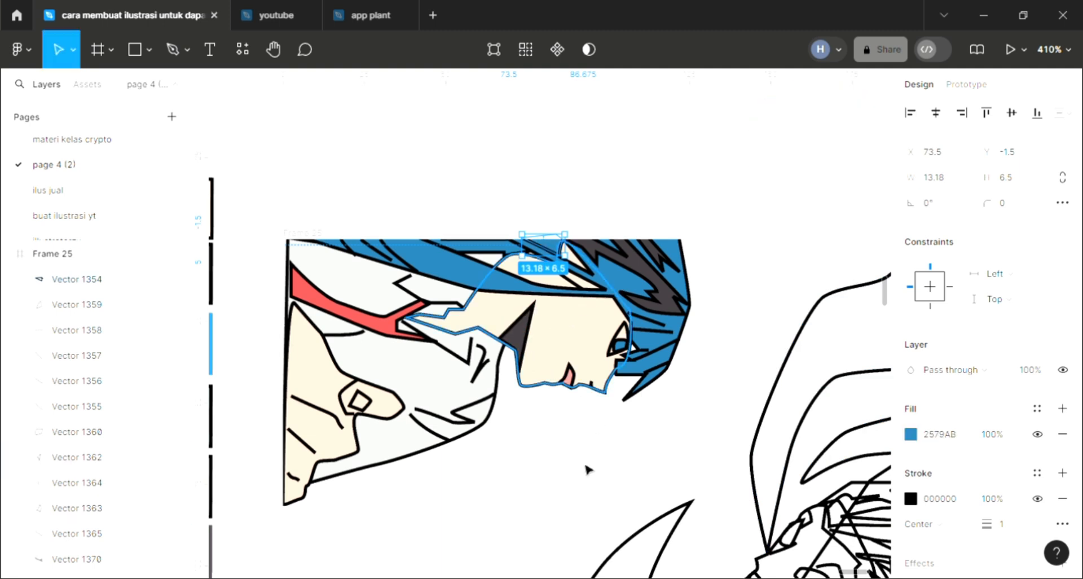
pyautogui.click(591, 466)
# - Fill the separate curved horn-like shape below the blue-haired head with dark grey 403A3E sampled from the hair streaks
pyautogui.hscroll(5, 630, 462)
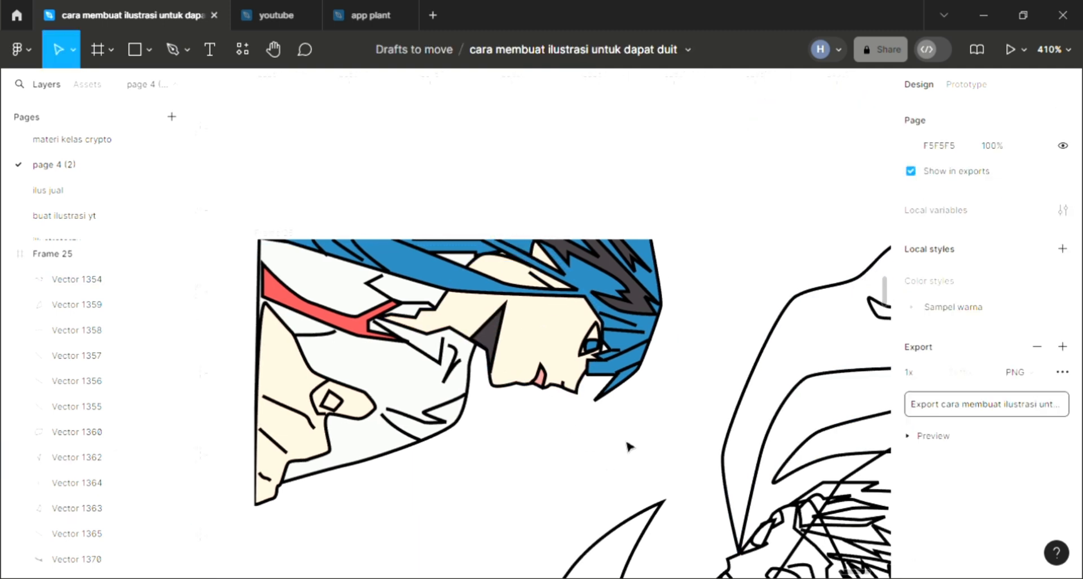
pyautogui.scroll(-3, 631, 448)
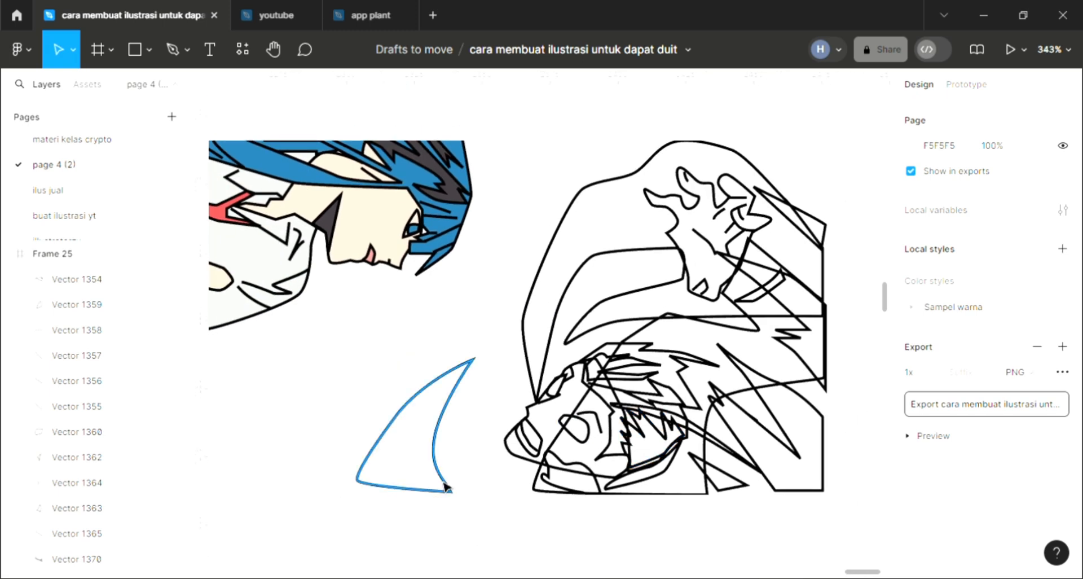
pyautogui.click(446, 484)
pyautogui.click(1063, 409)
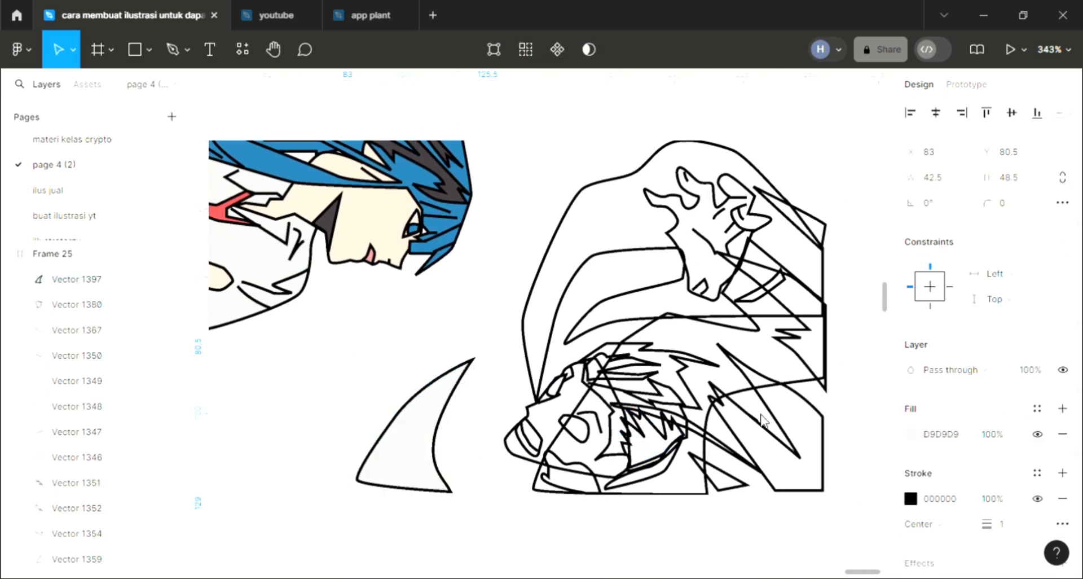
pyautogui.press('i')
pyautogui.click(451, 199)
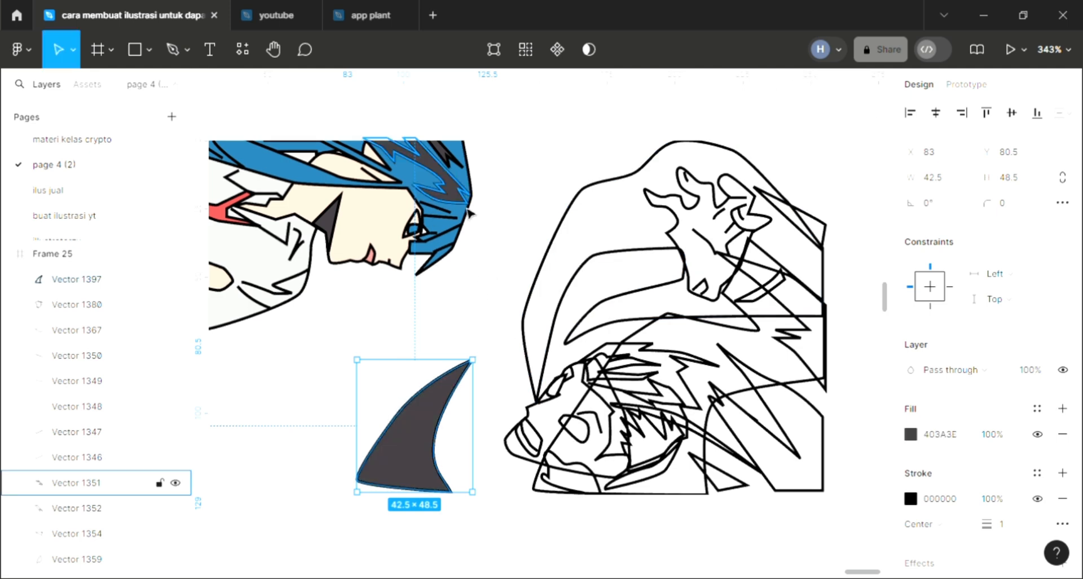
# - Fill the striped strand group at the front of the second character's hair with blue 2579AB sampled from the first character's hair
pyautogui.click(632, 370)
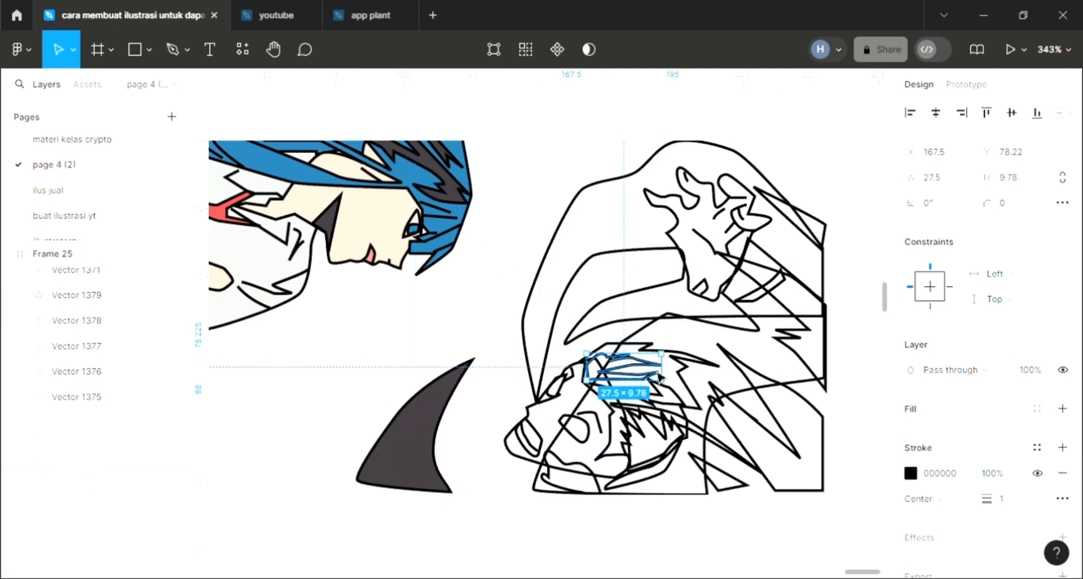
pyautogui.click(1058, 414)
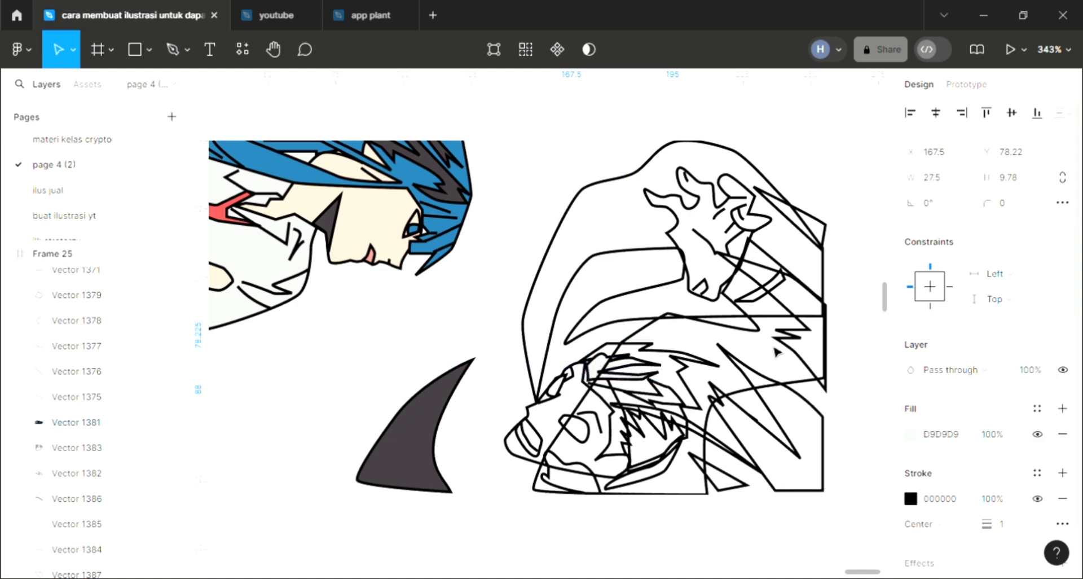
pyautogui.press('i')
pyautogui.click(452, 232)
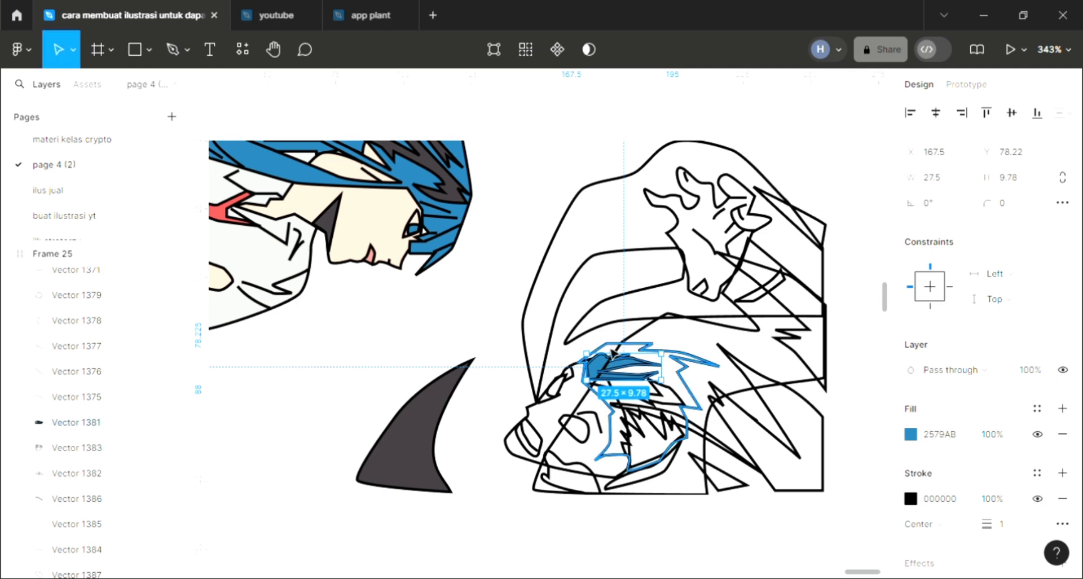
# - Add a fill to the second character's main hair shape, send it to the back and colour it dark grey 403A3E
pyautogui.click(655, 384)
pyautogui.click(1063, 410)
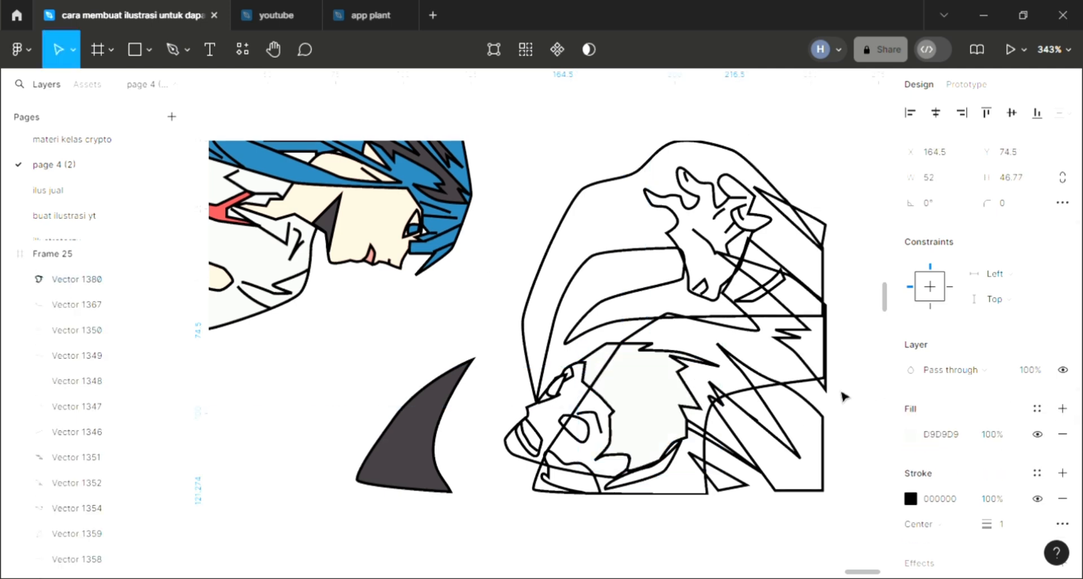
pyautogui.press('[')
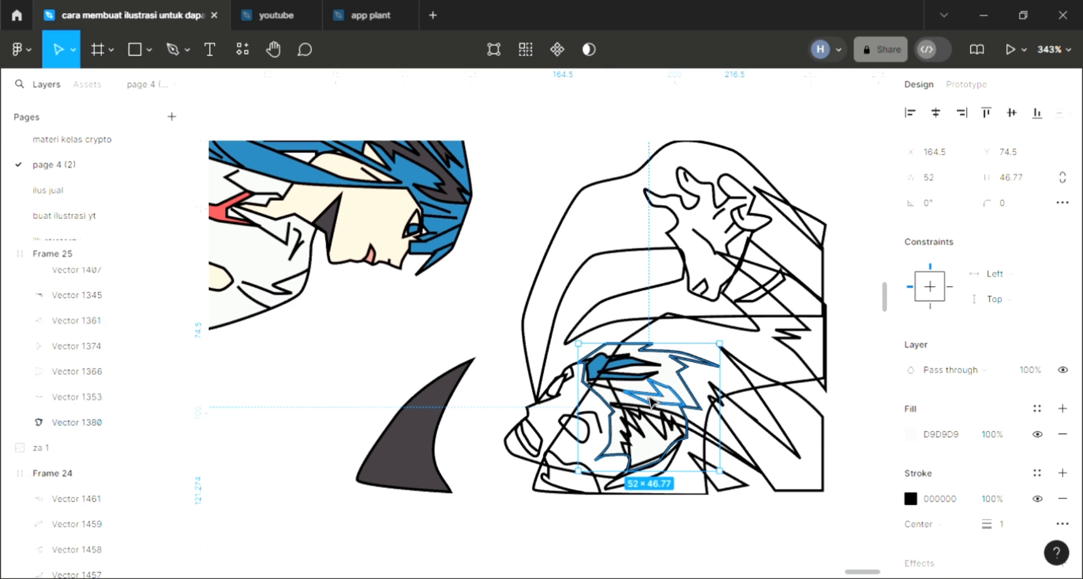
pyautogui.press('i')
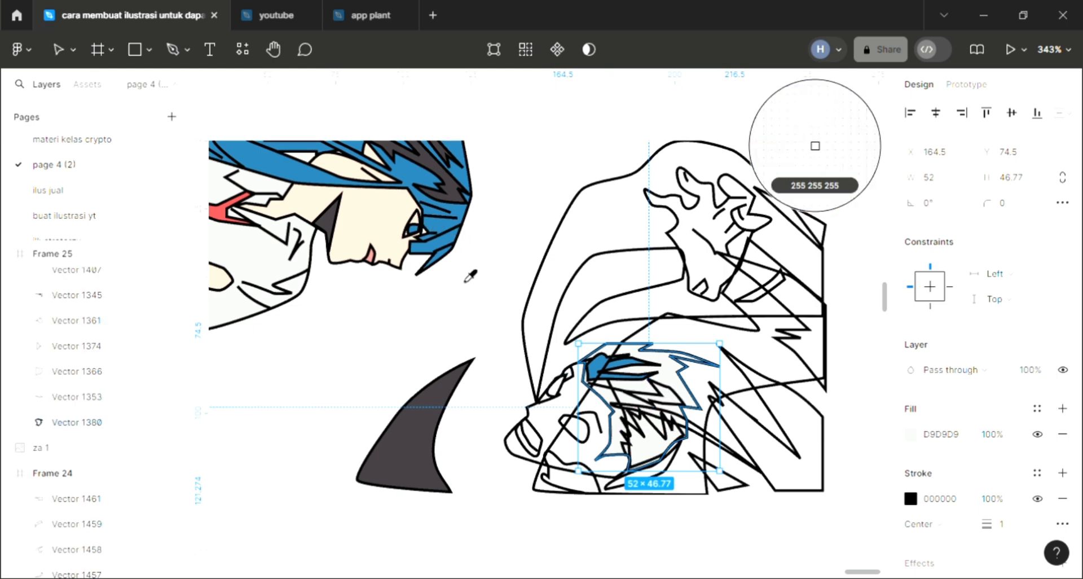
pyautogui.click(435, 410)
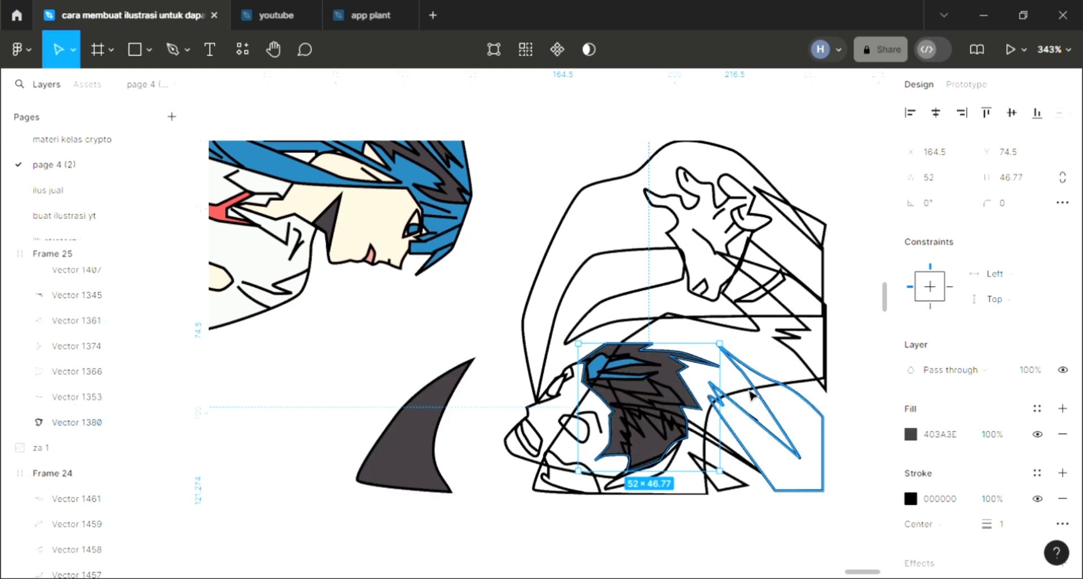
# - Fill the jagged strand in the middle of the second character's hair with the blue sampled from the first character's hair
pyautogui.click(676, 400)
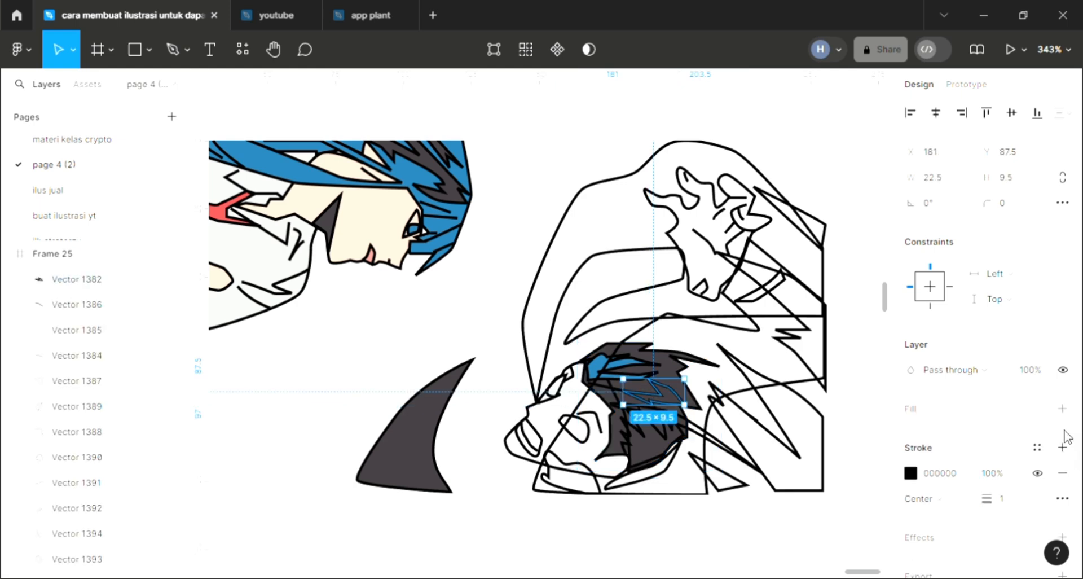
pyautogui.click(1063, 408)
pyautogui.press('i')
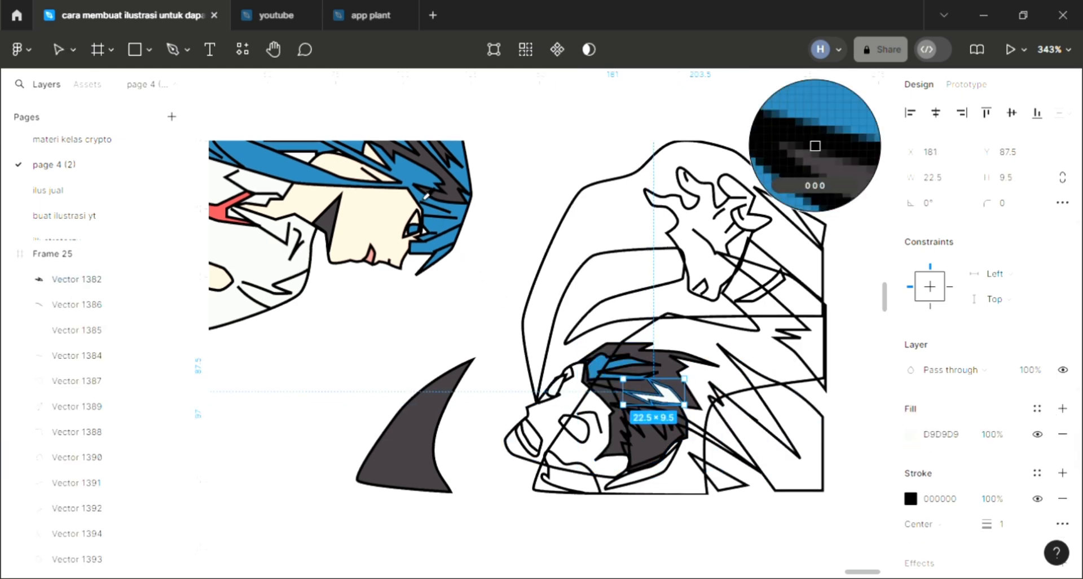
pyautogui.click(815, 146)
# - Fill the large spiky section at the lower back of the second character's hair with the sampled hair blue 2579AB
pyautogui.click(670, 440)
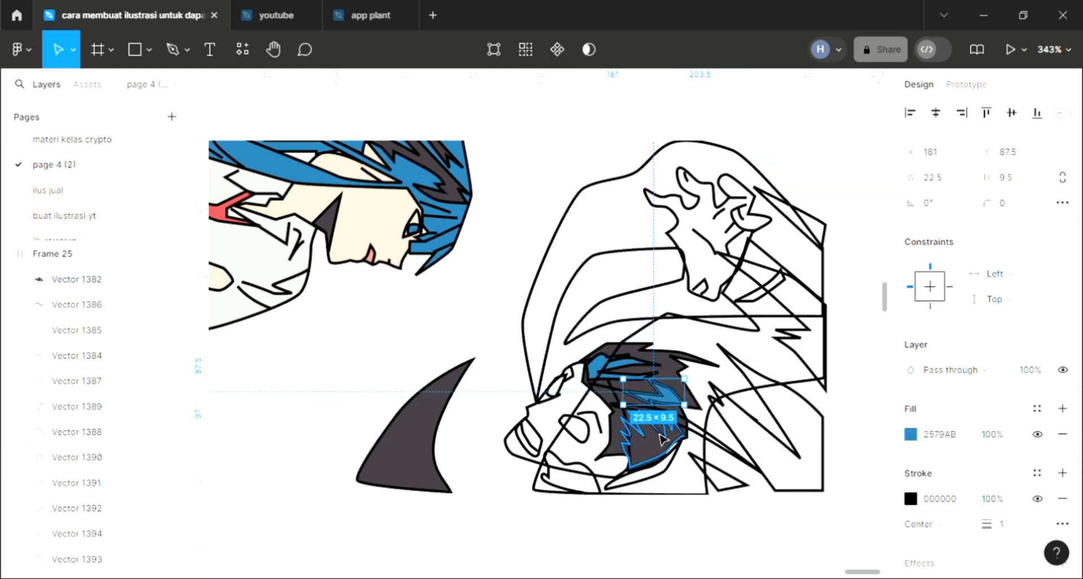
pyautogui.click(1063, 408)
pyautogui.press('i')
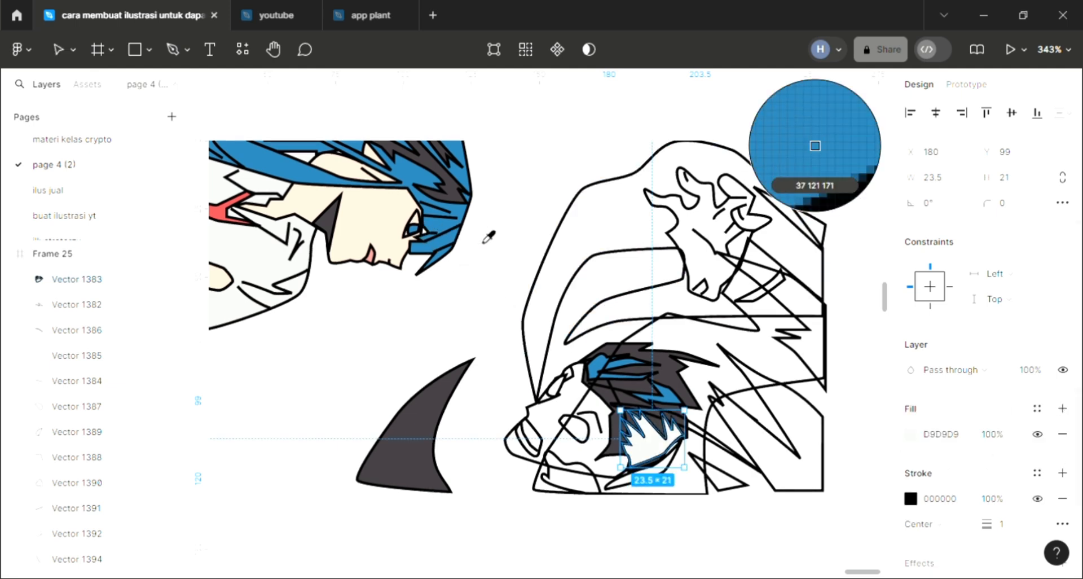
pyautogui.click(530, 228)
pyautogui.click(569, 265)
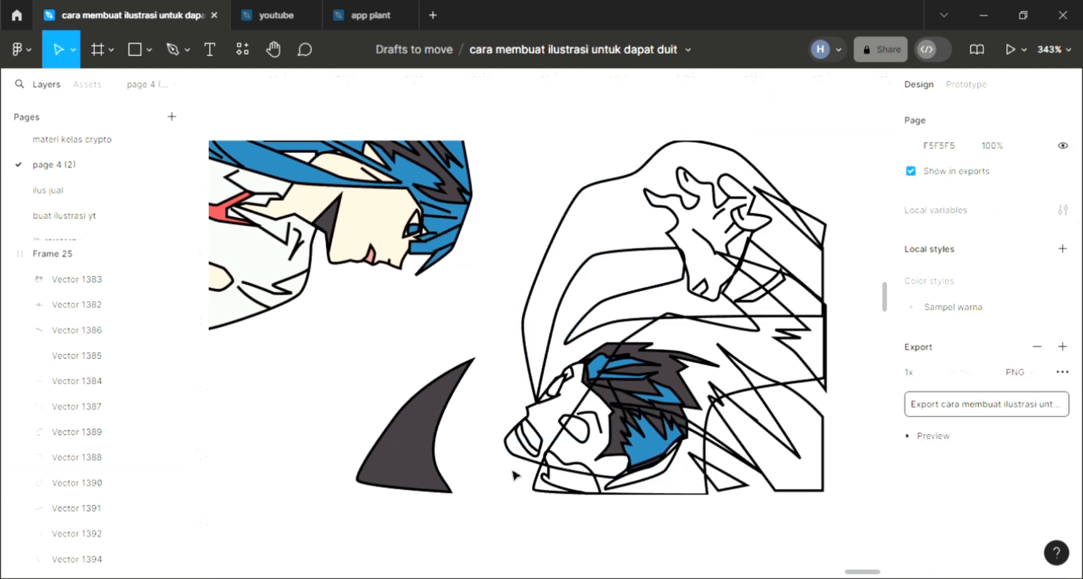
# - Fill the small eye shape on the second character's face with white FFFFFF
pyautogui.click(558, 400)
pyautogui.click(1062, 408)
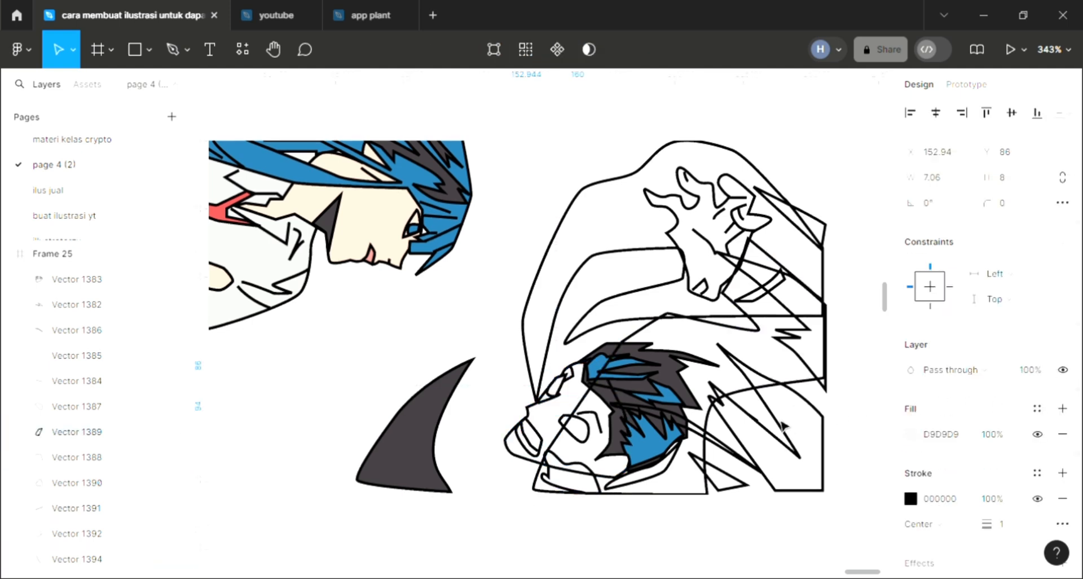
pyautogui.press('i')
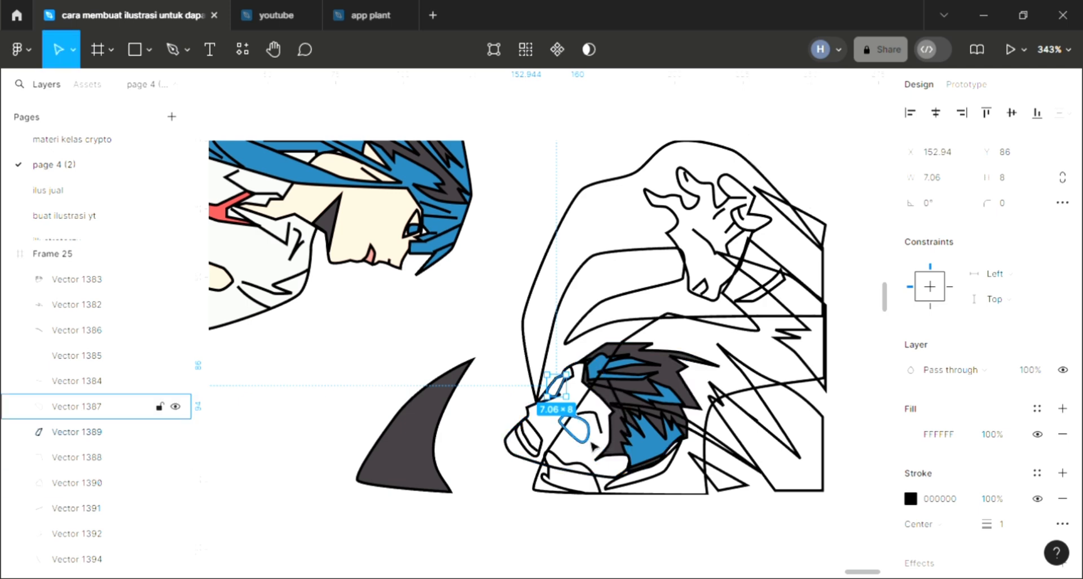
# - Fill the second character's face outline with skin colour F6D7C6 sampled from the first face and send it to the back
pyautogui.click(536, 468)
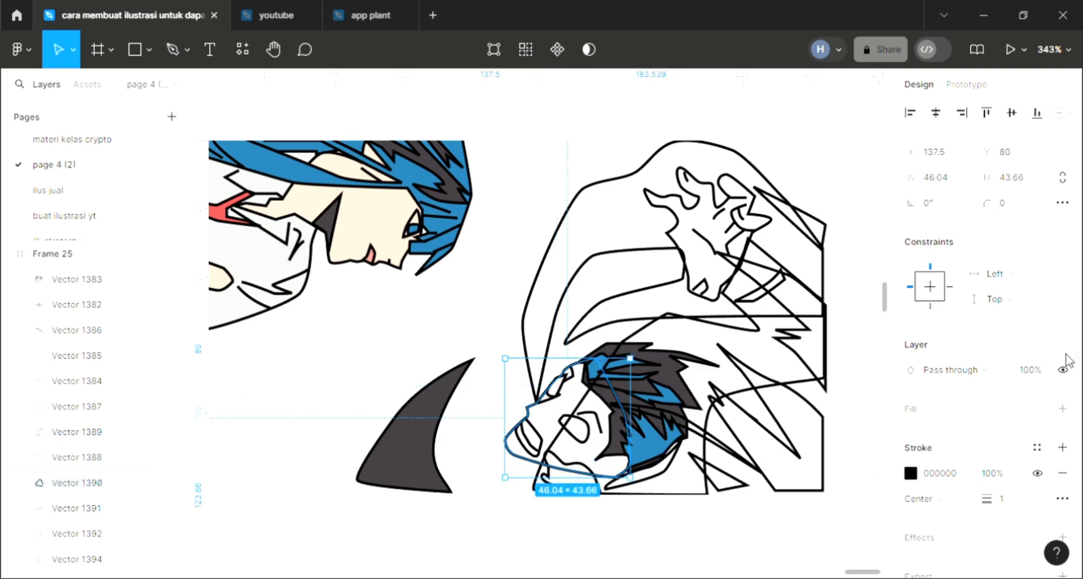
pyautogui.click(1062, 409)
pyautogui.press('i')
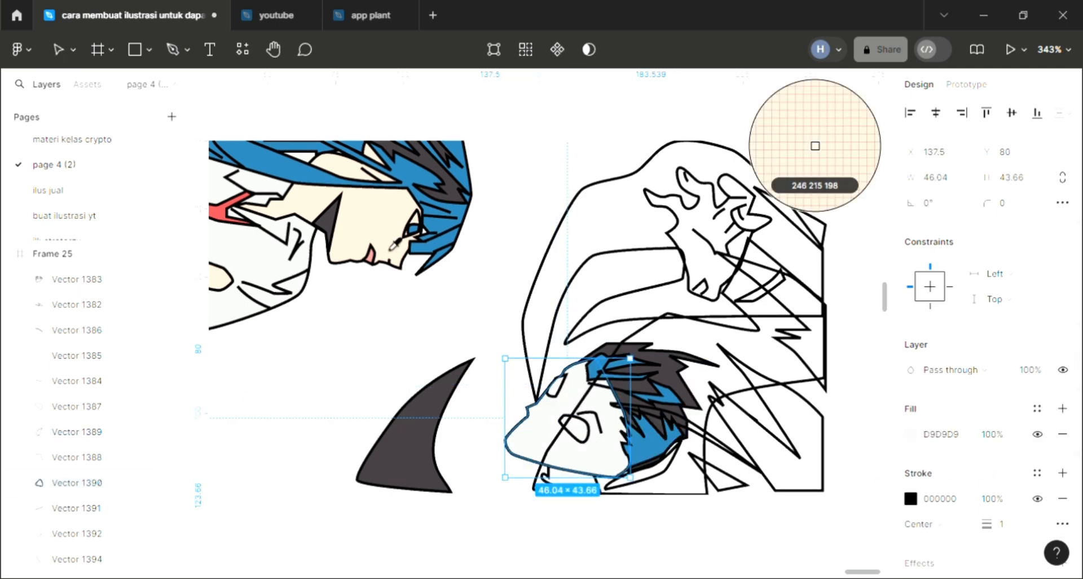
pyautogui.click(393, 238)
pyautogui.hotkey('ctrl', 'shift', '[')
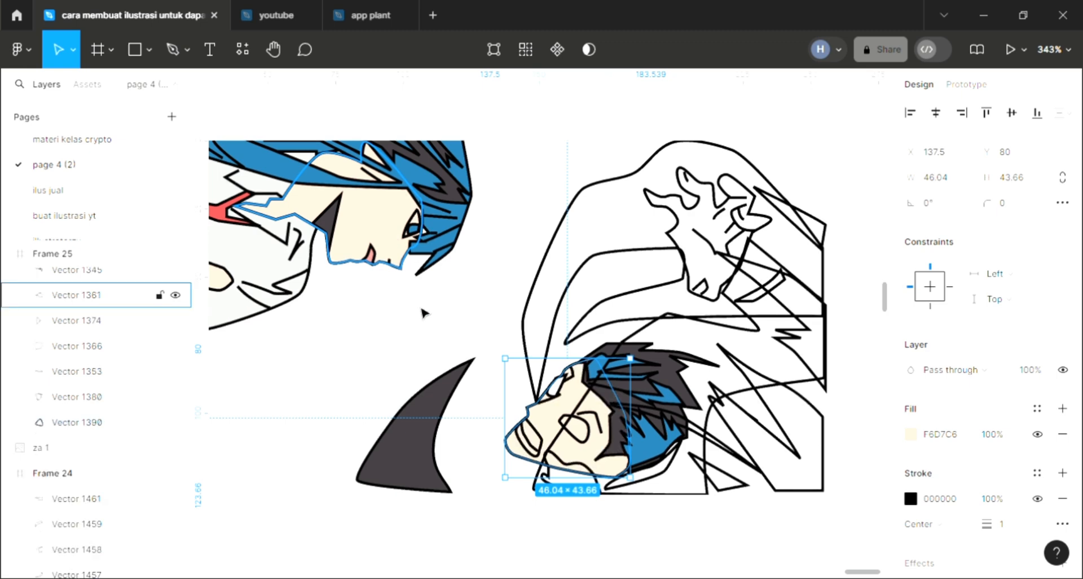
# - Fill the mouth shape on the second character's face with white FFFFFF sampled from the blank background
pyautogui.click(528, 443)
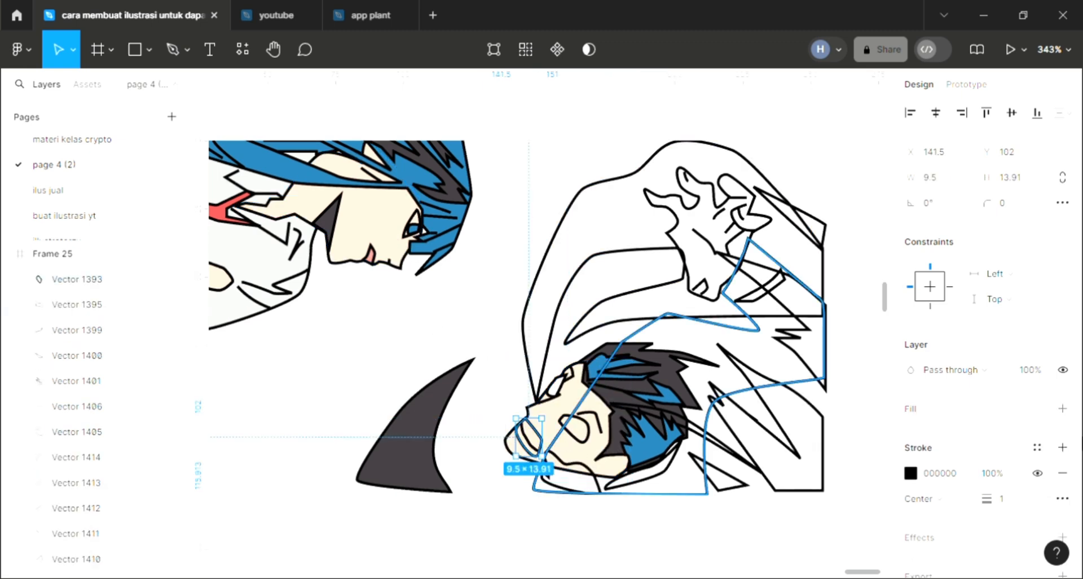
pyautogui.click(1062, 409)
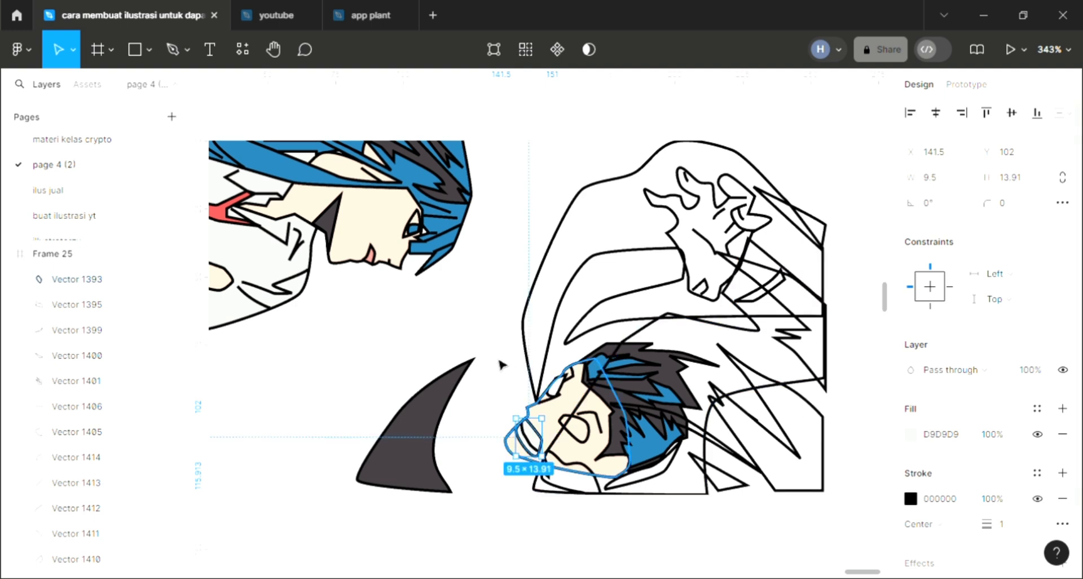
pyautogui.press('i')
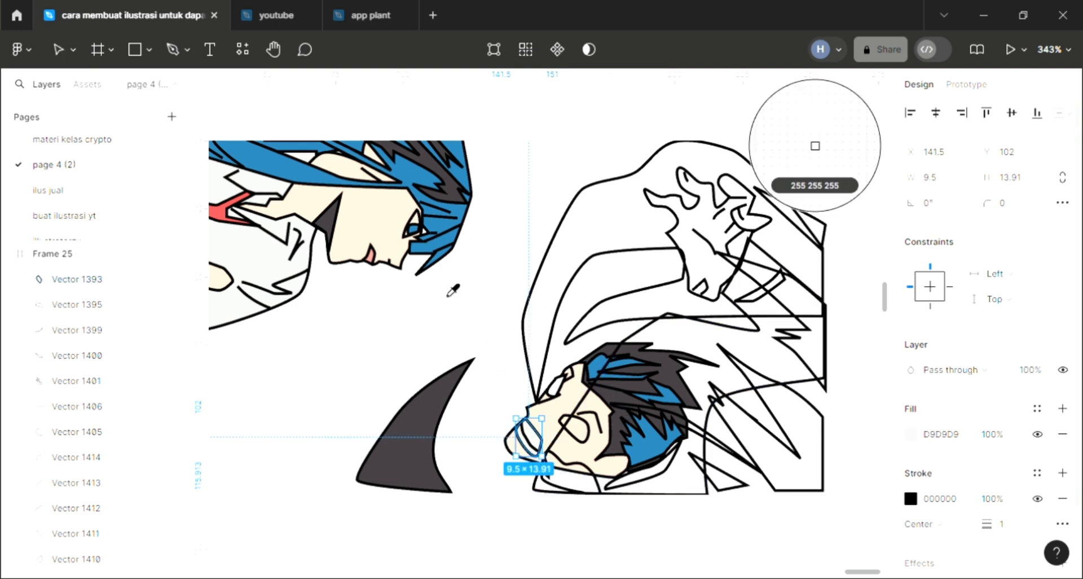
pyautogui.click(488, 342)
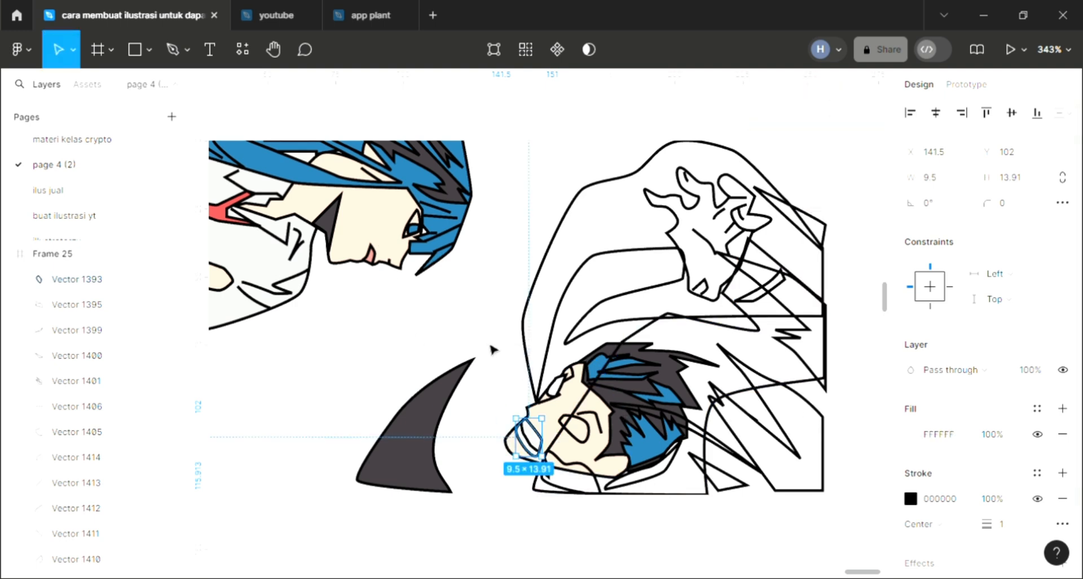
# - Fill the rounded shape in the middle of the second character's face with the sampled white FFFFFF
pyautogui.click(586, 434)
pyautogui.click(1062, 408)
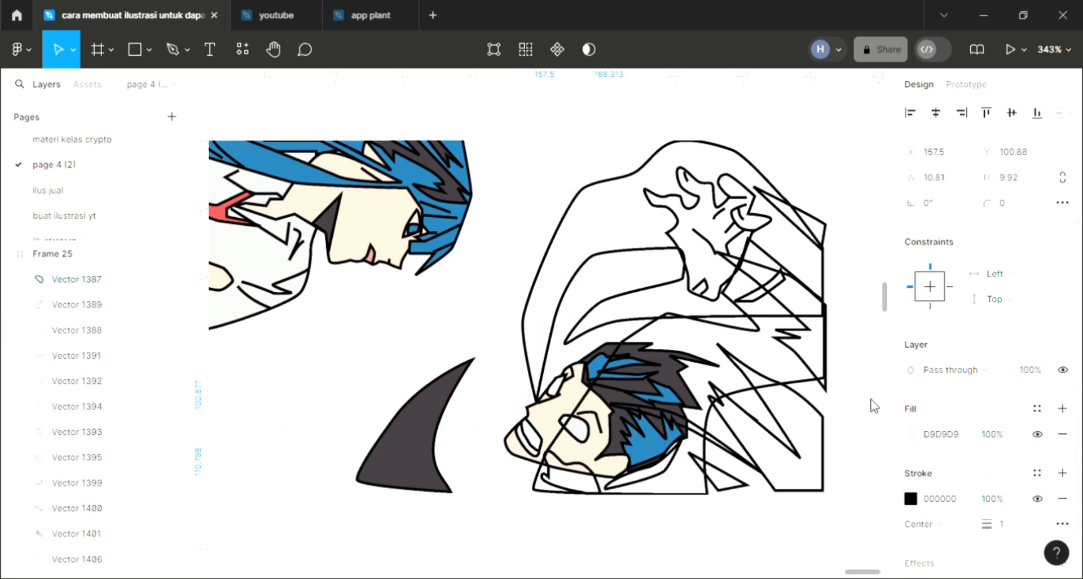
pyautogui.press('i')
pyautogui.click(488, 346)
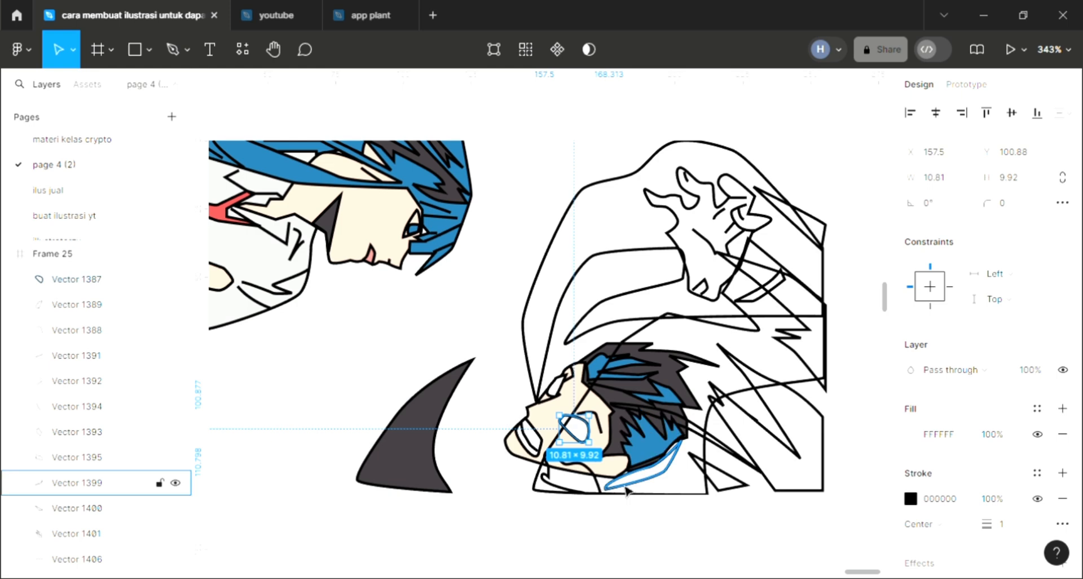
# - Fill the narrow collar strip beneath the second character's hair with the red sampled from the first character's collar
pyautogui.scroll(2, 642, 511)
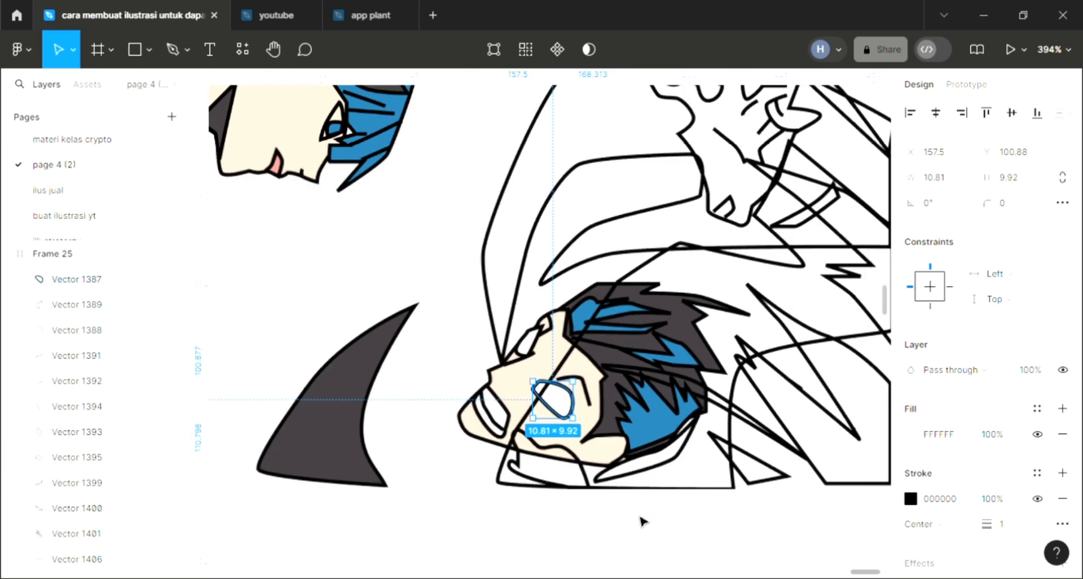
pyautogui.click(606, 495)
pyautogui.scroll(-1, 647, 480)
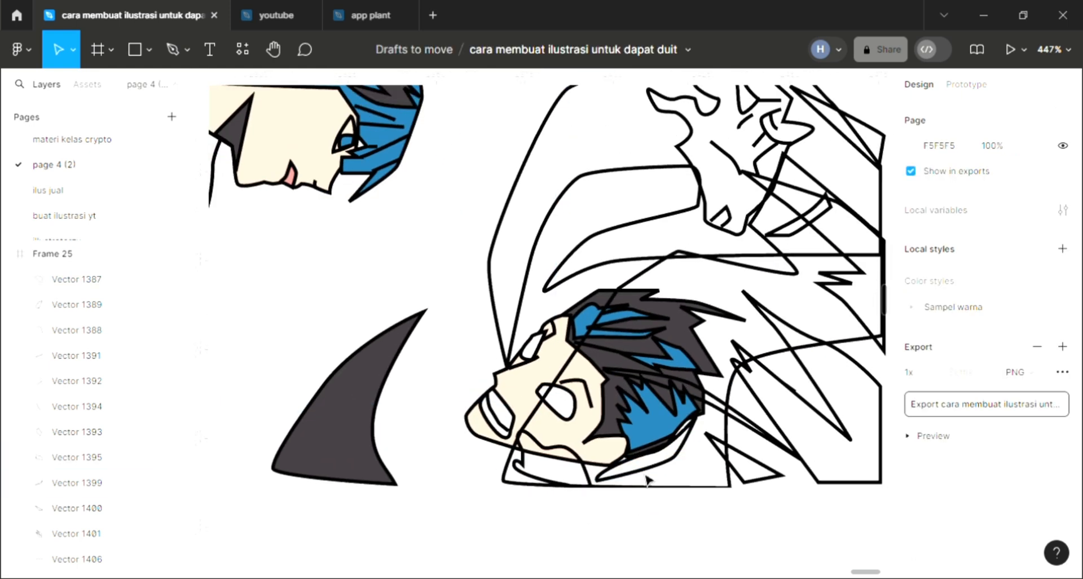
pyautogui.click(683, 467)
pyautogui.click(1063, 408)
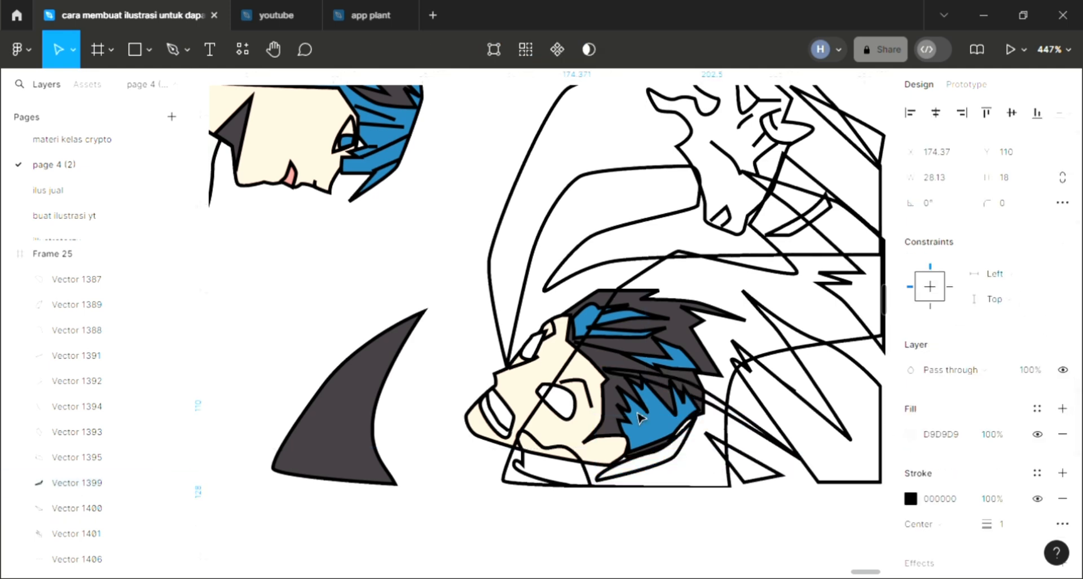
pyautogui.scroll(-4, 632, 406)
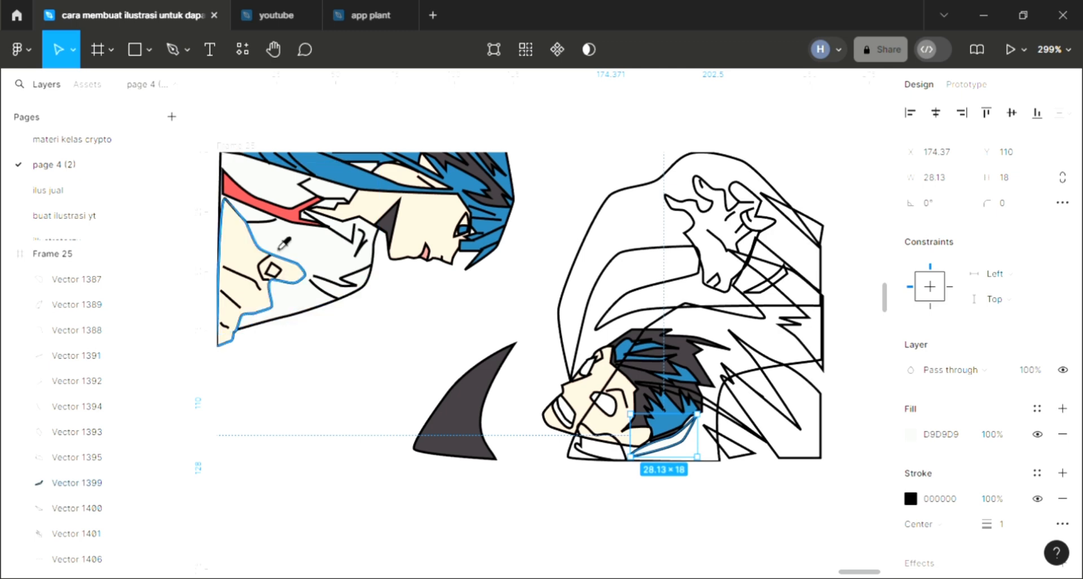
pyautogui.press('i')
pyautogui.click(285, 229)
pyautogui.click(553, 332)
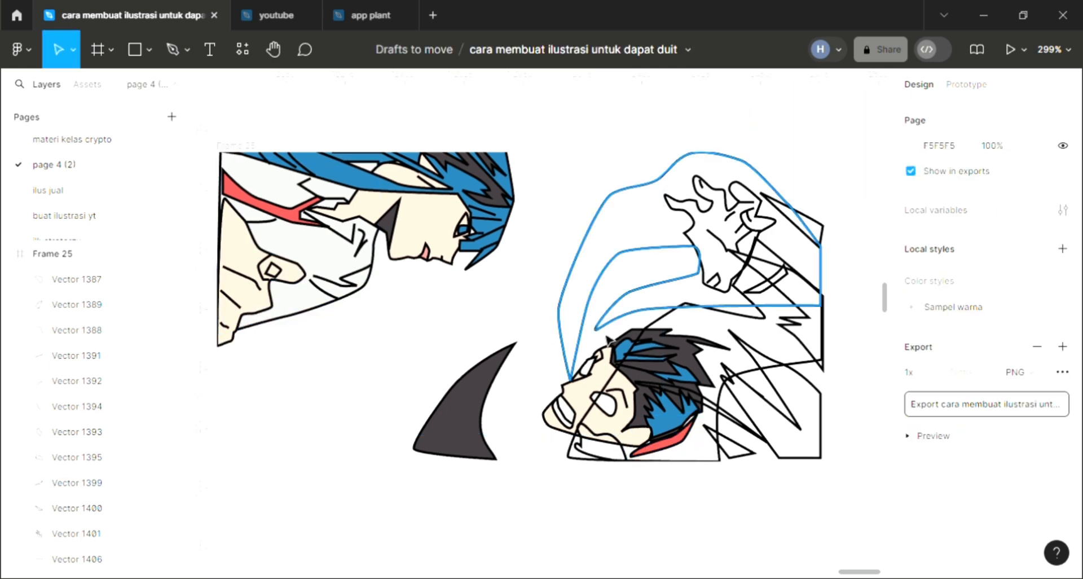
# - Fill the second character's raised hand with skin colour F6D7C6 sampled from the first face and send it to the back
pyautogui.click(609, 339)
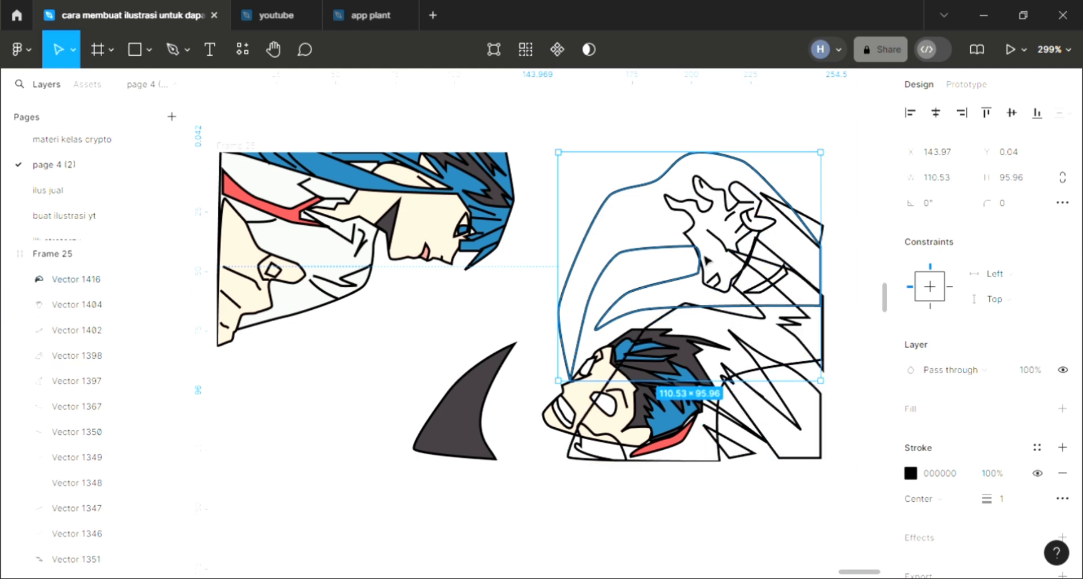
pyautogui.click(1062, 409)
pyautogui.press('i')
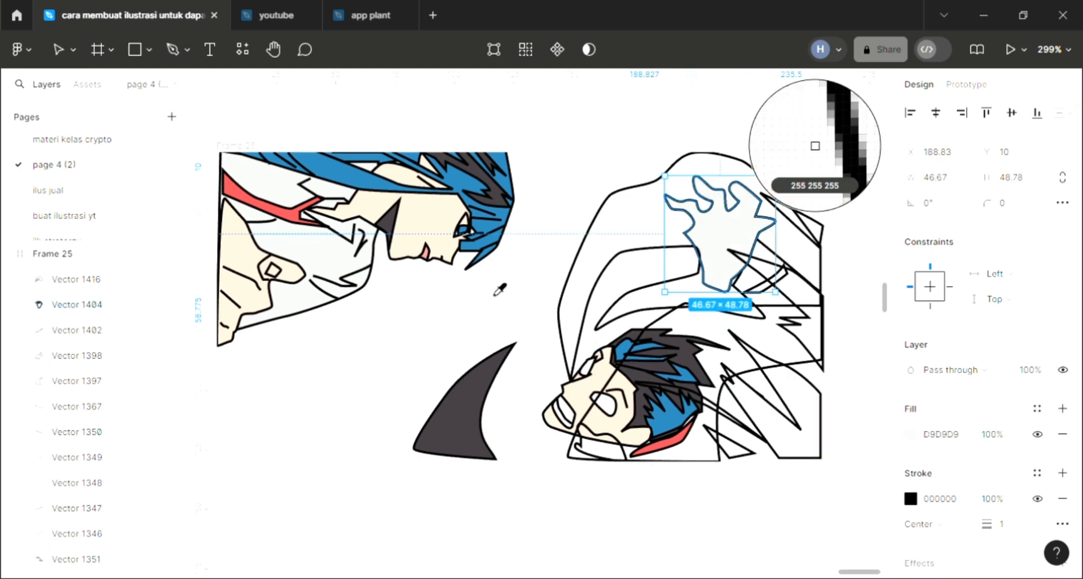
pyautogui.click(433, 231)
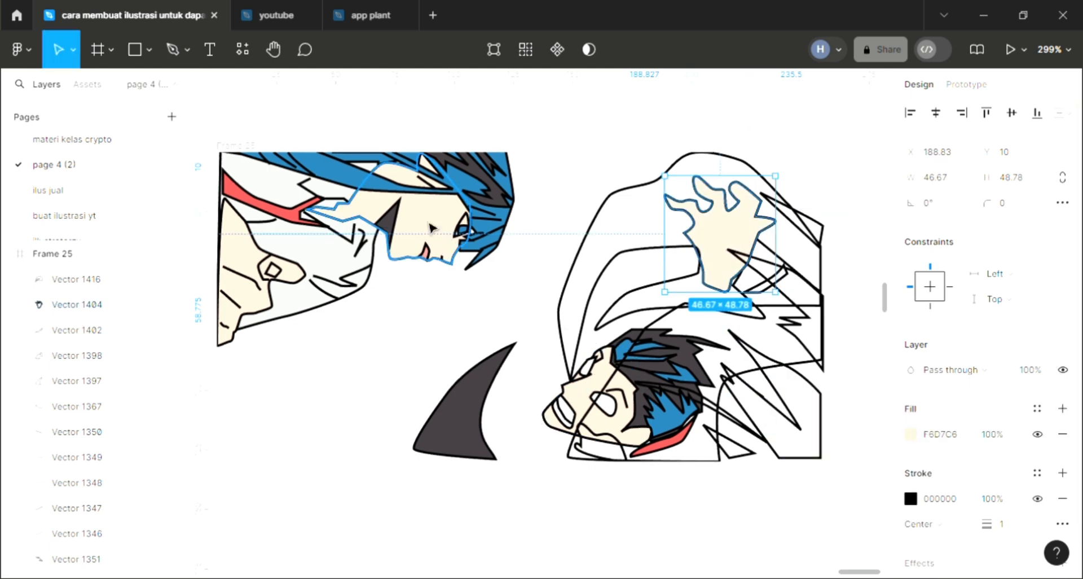
pyautogui.hotkey('ctrl', 'shift', '[')
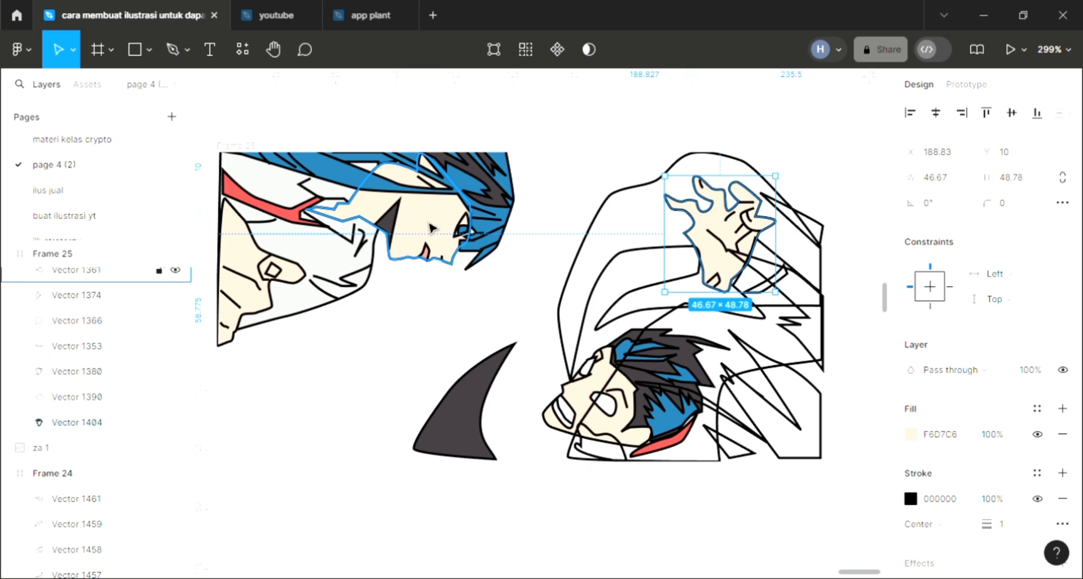
# - Fill the small strip beside the raised hand's wrist with red EE5454 sampled from the second character's collar strip
pyautogui.click(788, 297)
pyautogui.click(1062, 409)
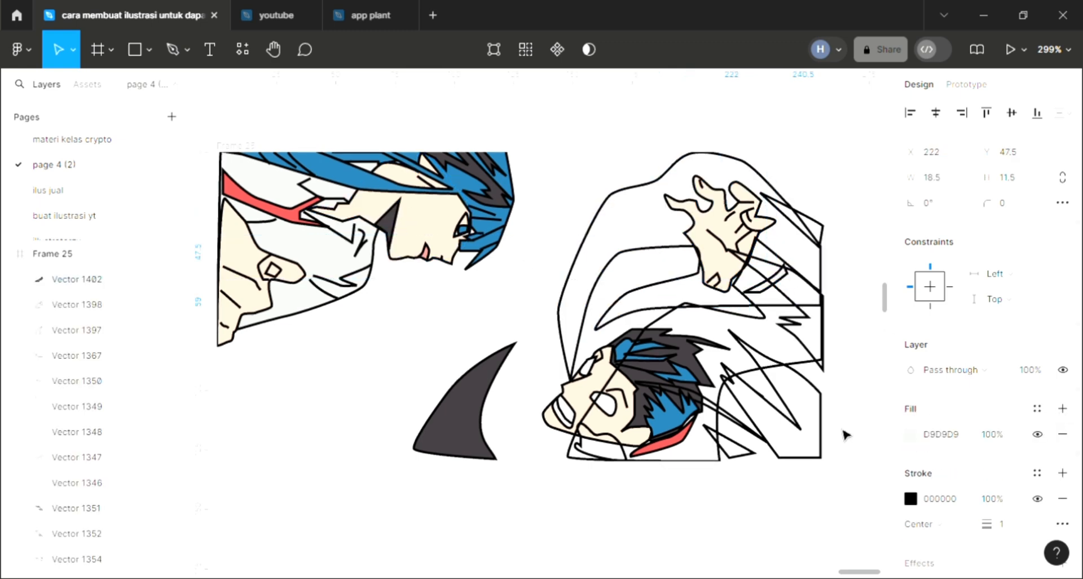
pyautogui.press('i')
pyautogui.click(681, 438)
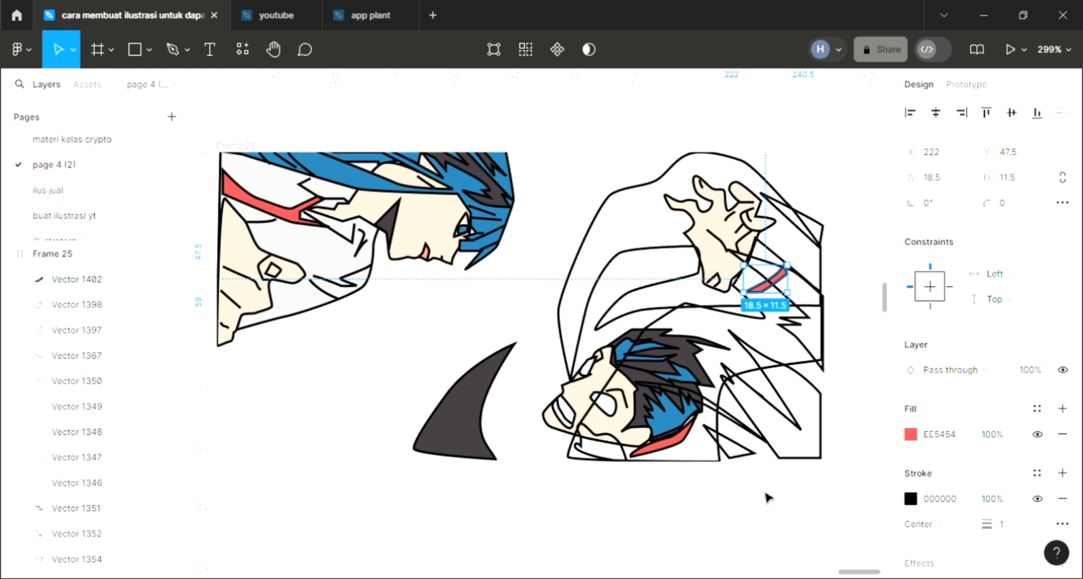
pyautogui.click(767, 495)
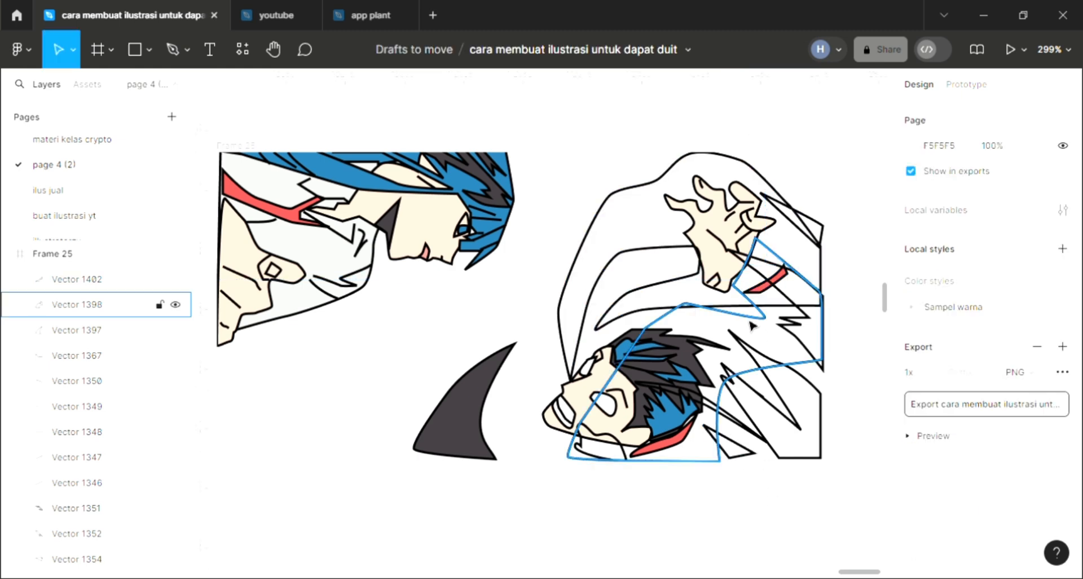
# - Fill the large jagged shadow at the lower right of the second character's clothing with dark grey 403A3E sampled from the curved horn shape
pyautogui.click(781, 422)
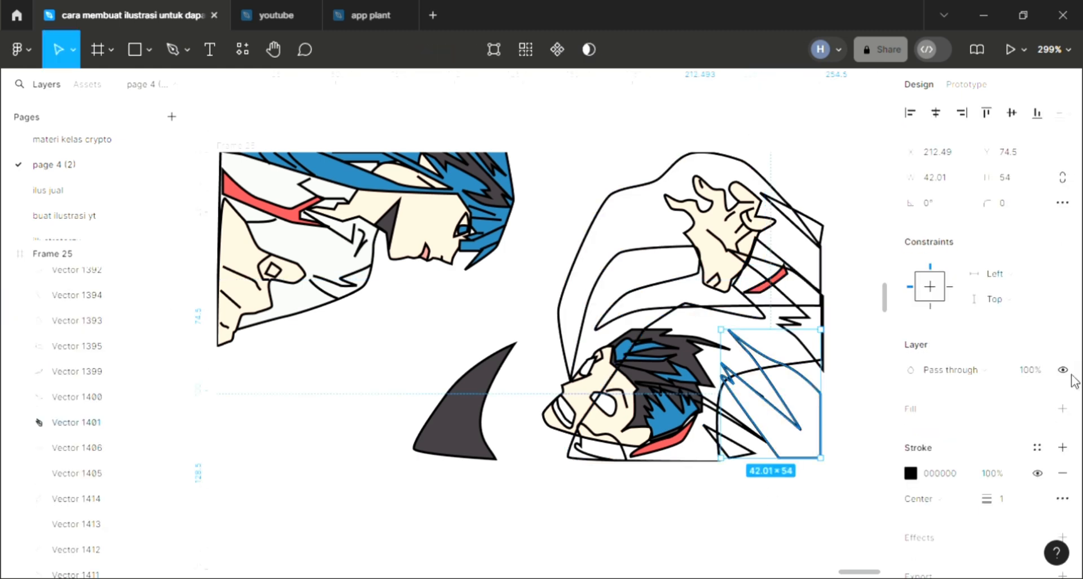
pyautogui.click(1062, 408)
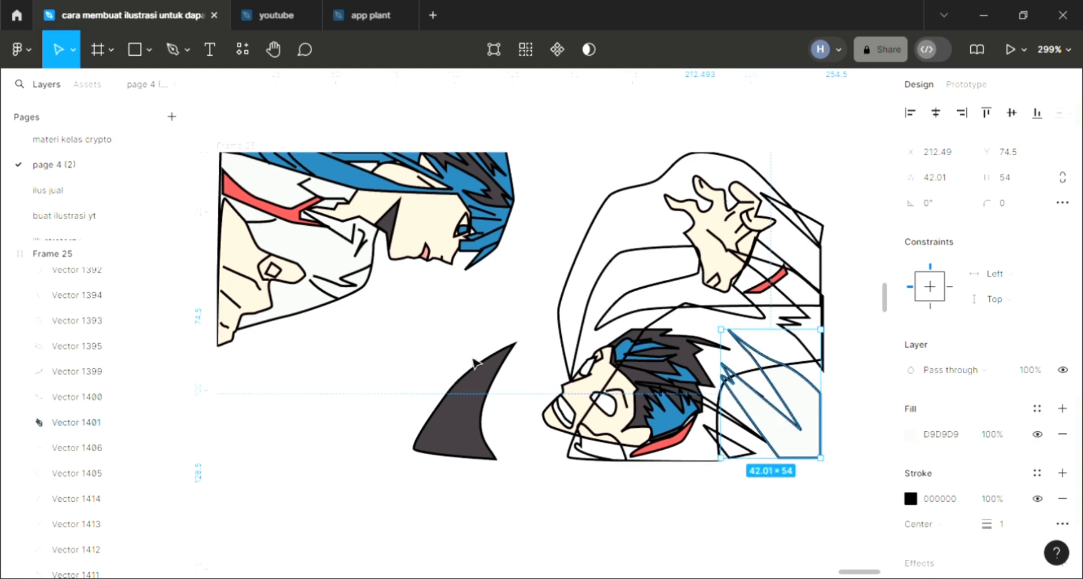
pyautogui.press('i')
pyautogui.click(495, 390)
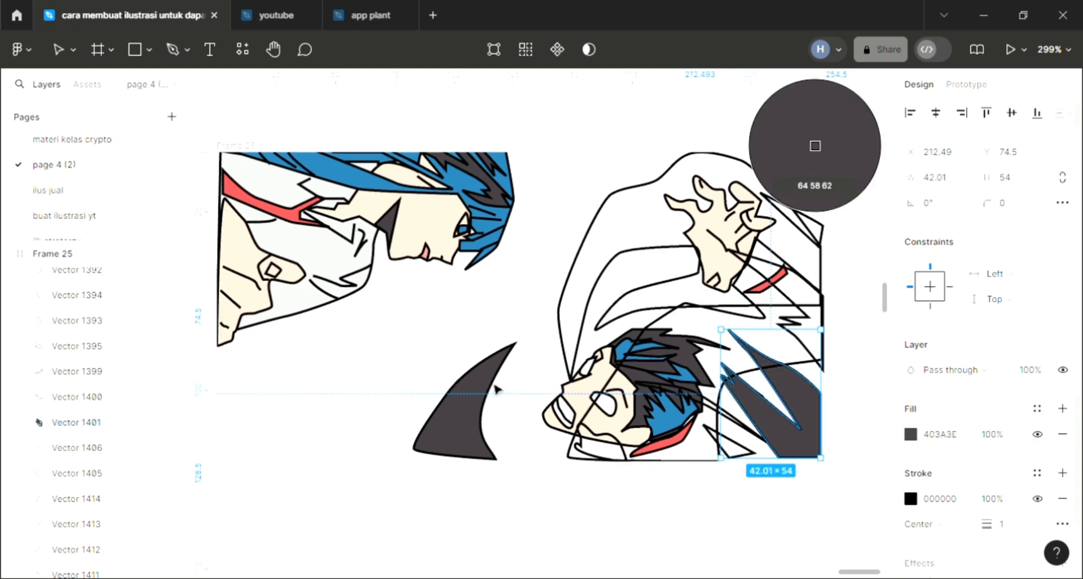
pyautogui.click(746, 487)
# - Fill the small triangular shadow near the red collar strip with dark grey 403A3E sampled from the curved horn shape
pyautogui.click(749, 454)
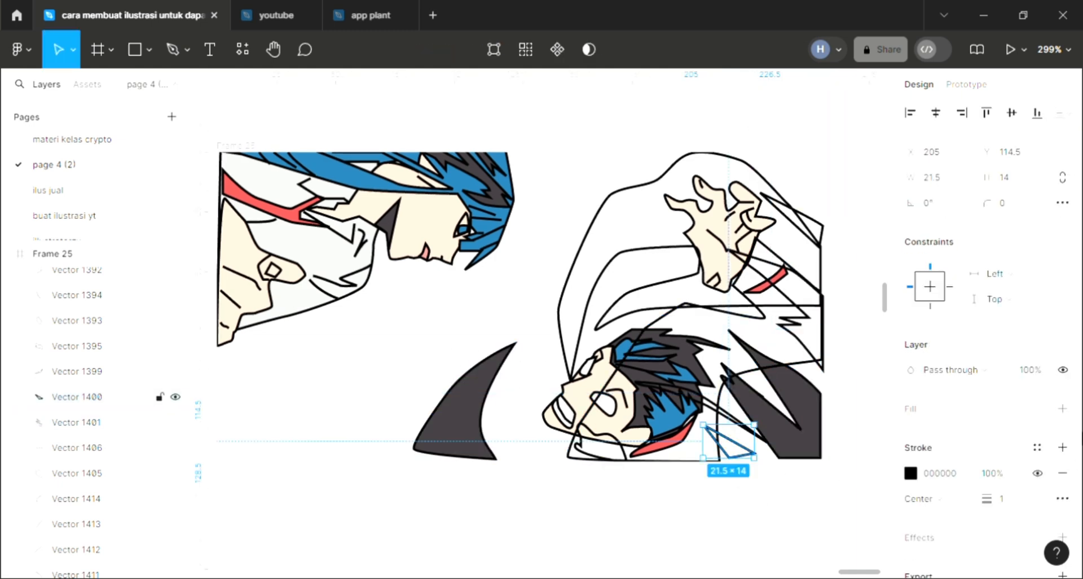
pyautogui.click(962, 414)
pyautogui.scroll(1, 523, 416)
pyautogui.hscroll(1, 530, 416)
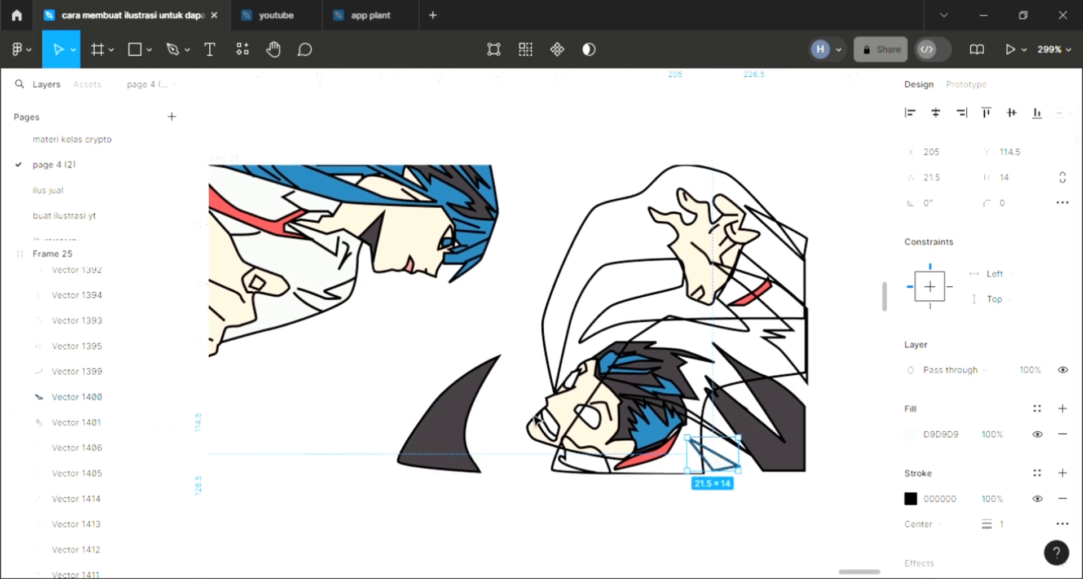
pyautogui.press('i')
pyautogui.click(476, 429)
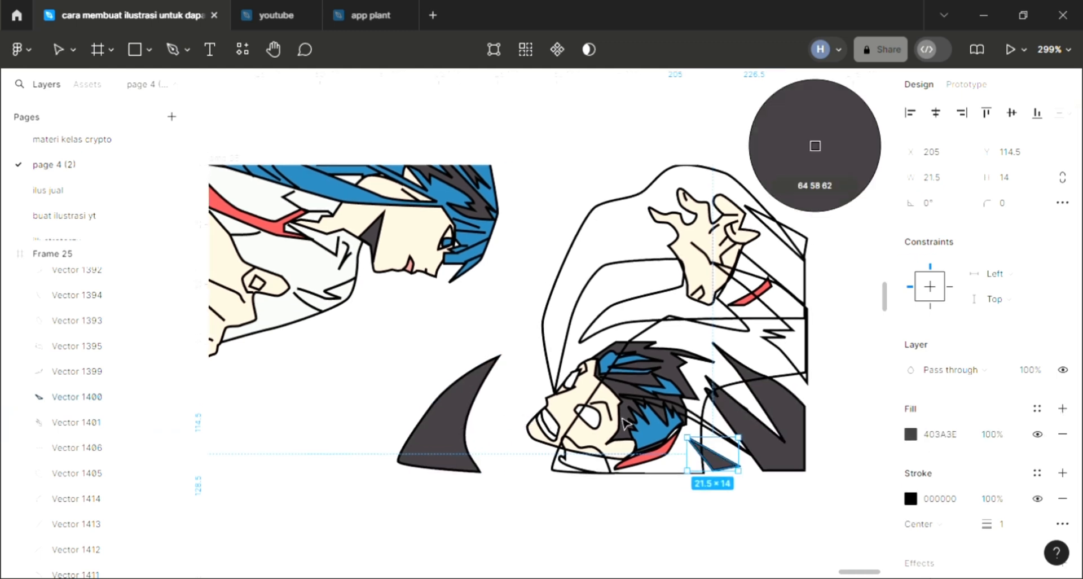
# - Fill the long thin strand running from the second character's hair across the clothing with the sampled dark grey 403A3E
pyautogui.click(702, 427)
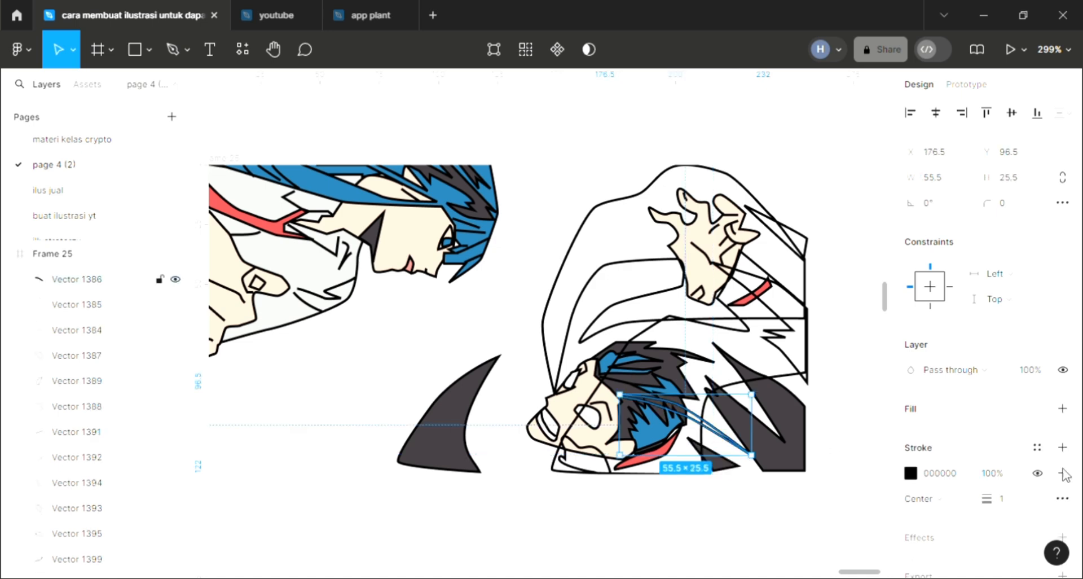
pyautogui.click(1045, 408)
pyautogui.press('i')
pyautogui.click(471, 407)
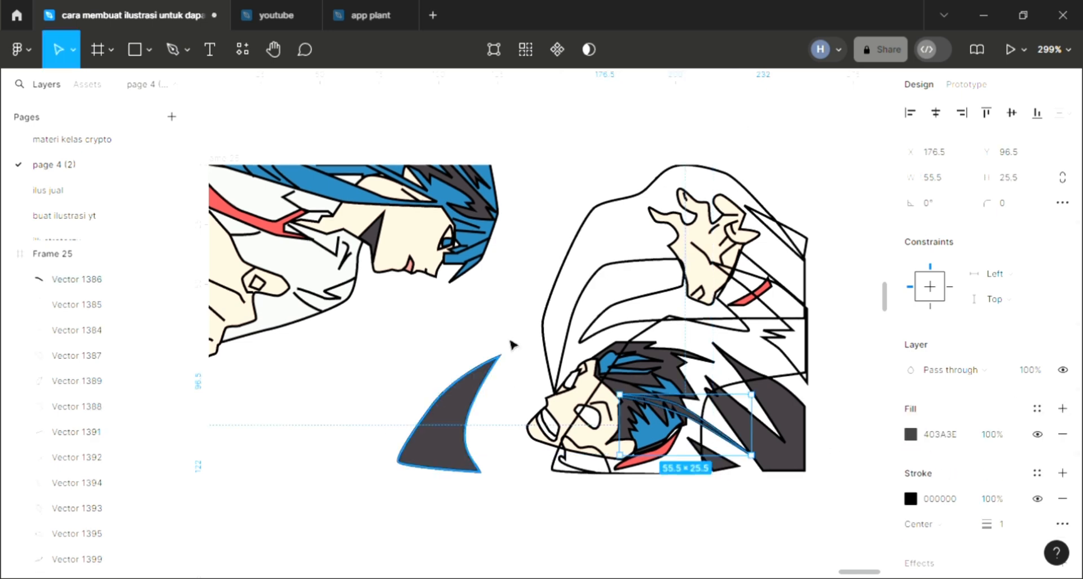
pyautogui.click(738, 343)
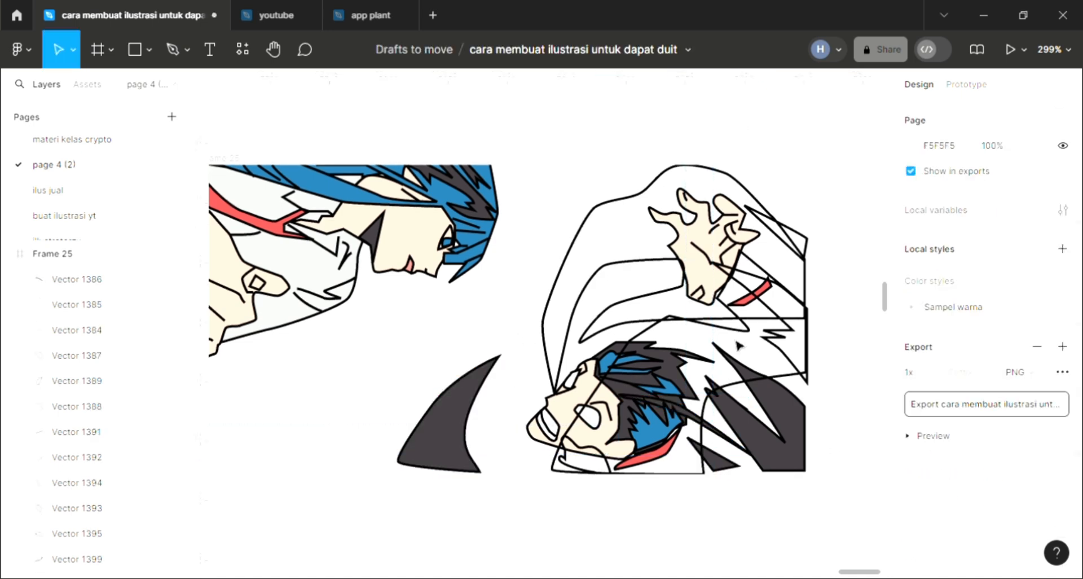
# - Fill the jagged shadow shape below the raised hand with the sampled dark grey 403A3E
pyautogui.click(781, 339)
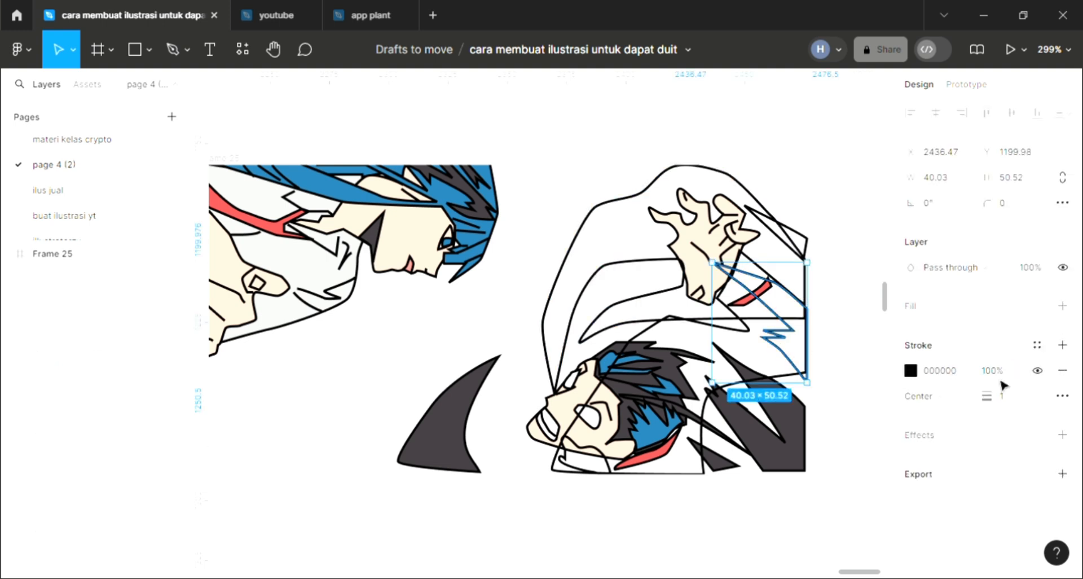
pyautogui.click(1062, 307)
pyautogui.press('i')
pyautogui.click(801, 252)
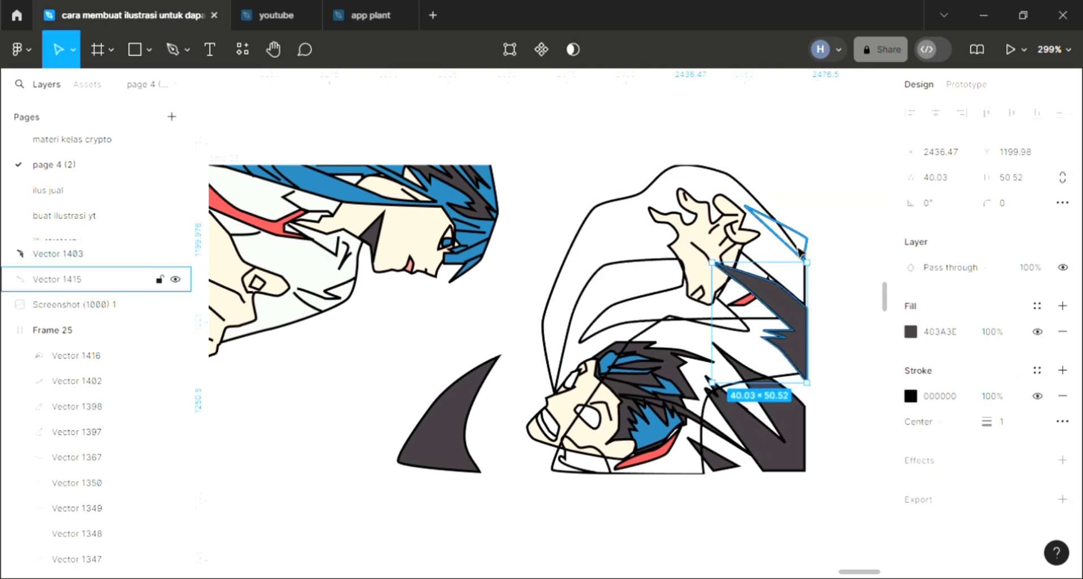
# - Fill the narrow triangle beside the raised hand's fingers with dark grey 403A3E sampled from the jagged clothing shadow
pyautogui.click(801, 252)
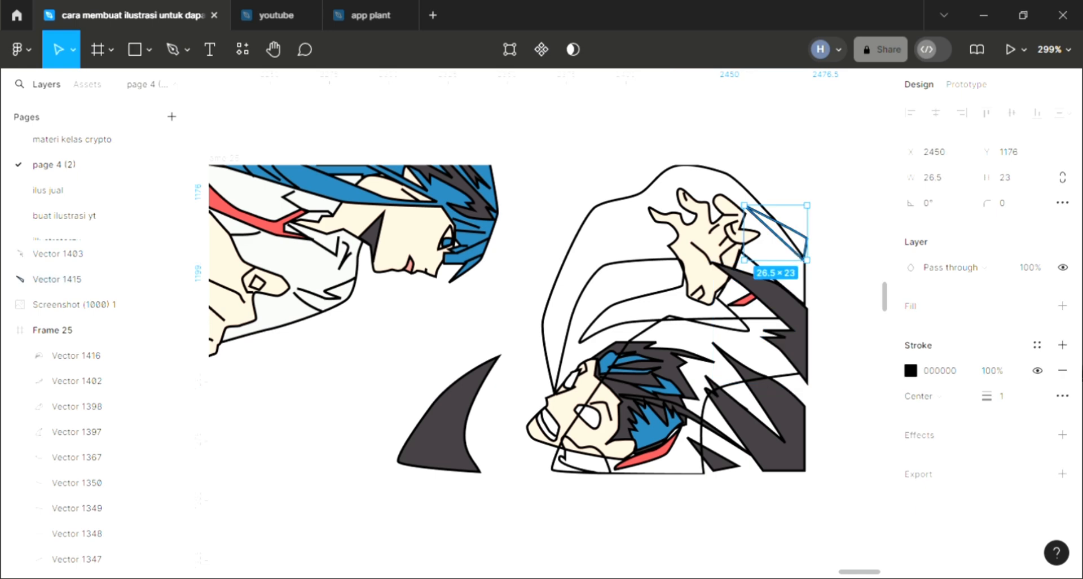
pyautogui.click(1062, 306)
pyautogui.press('i')
pyautogui.click(798, 461)
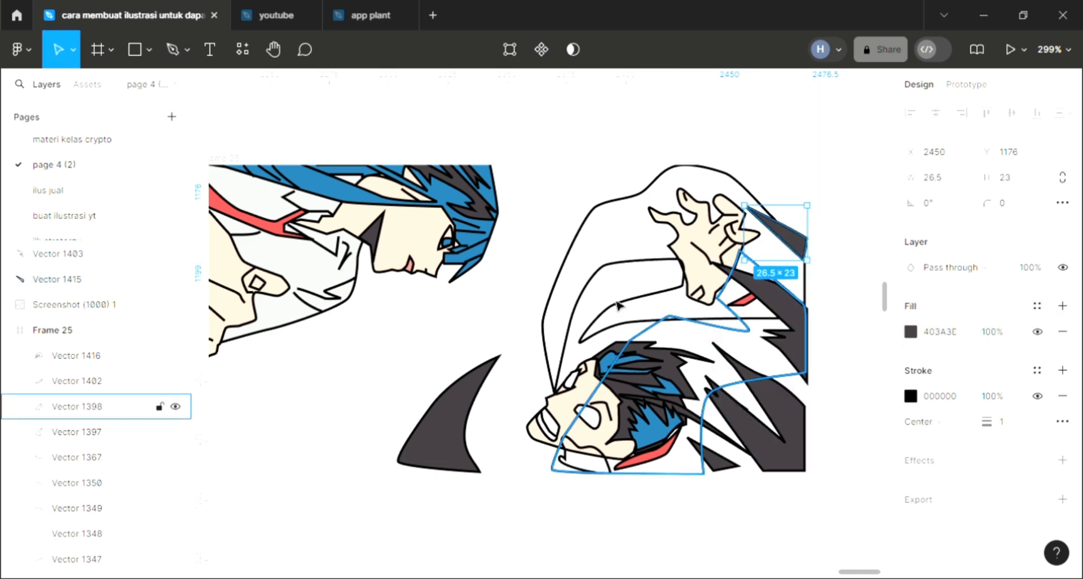
pyautogui.press('Escape')
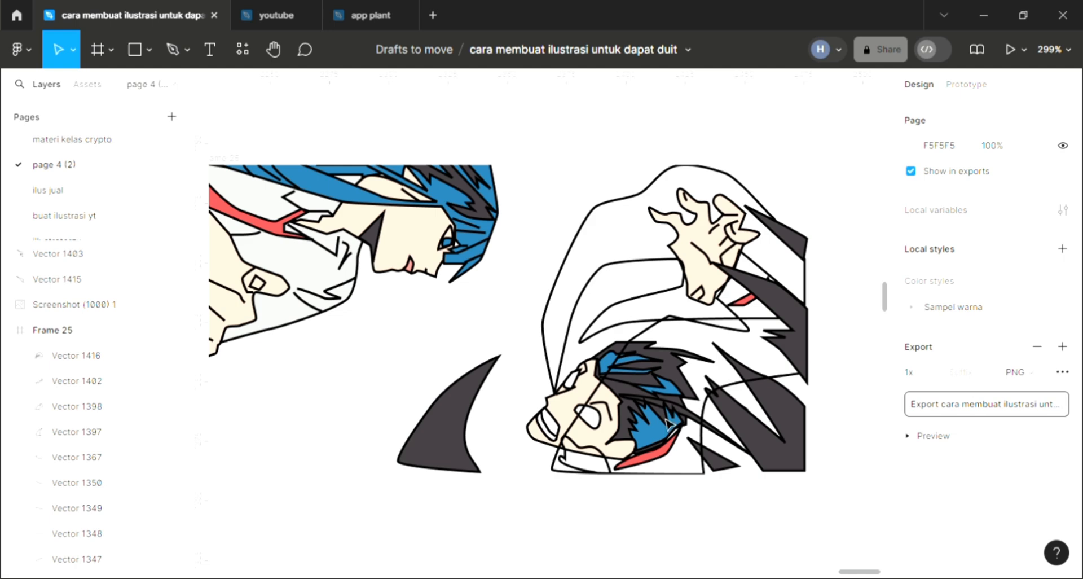
# - Fill the large clothing outline around the second character's head with D9D9D9 and send it to the back
pyautogui.click(648, 346)
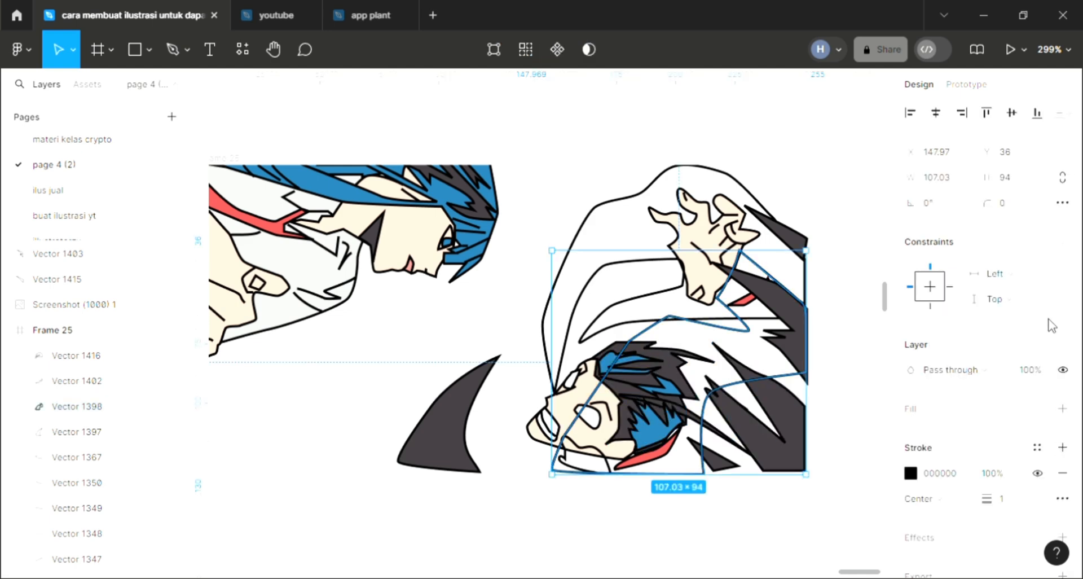
pyautogui.click(1062, 408)
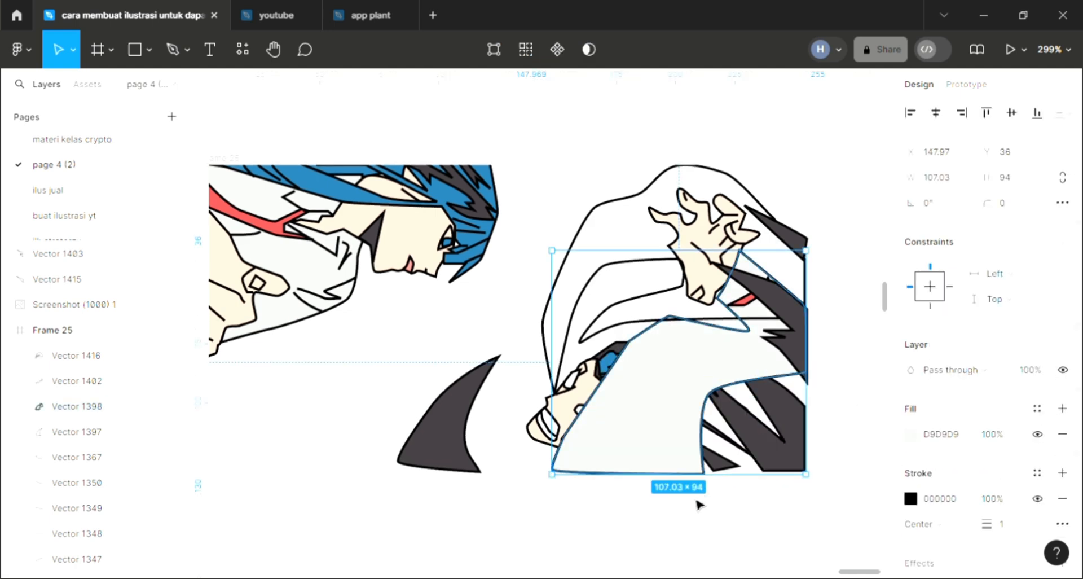
pyautogui.hotkey('ctrl', 'shift', '[')
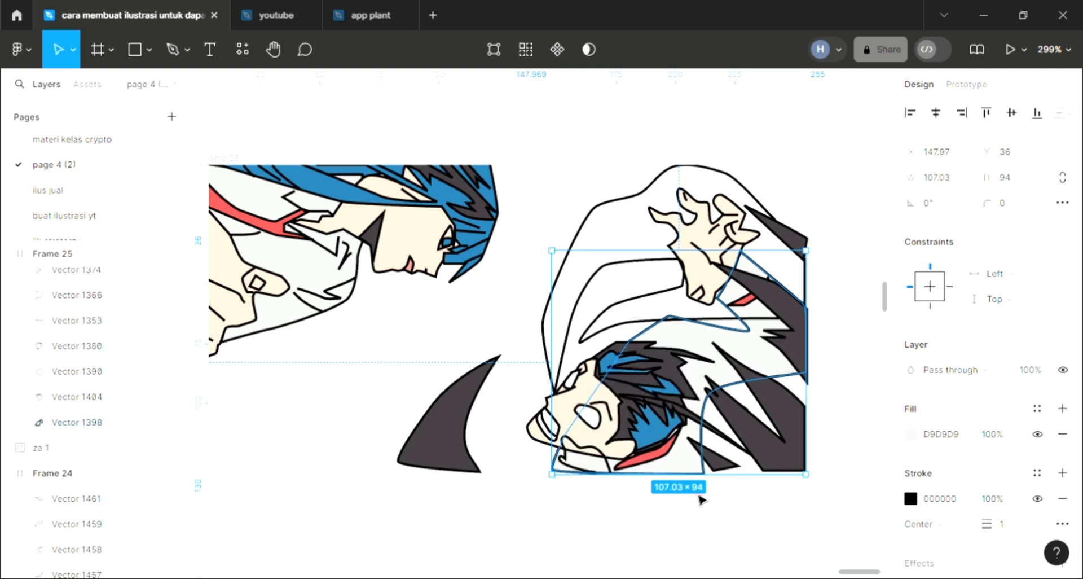
# - Fill the large clothing shape around the second character's head with sampled dark grey 403A3E and darken it to 373235
pyautogui.hscroll(2, 716, 497)
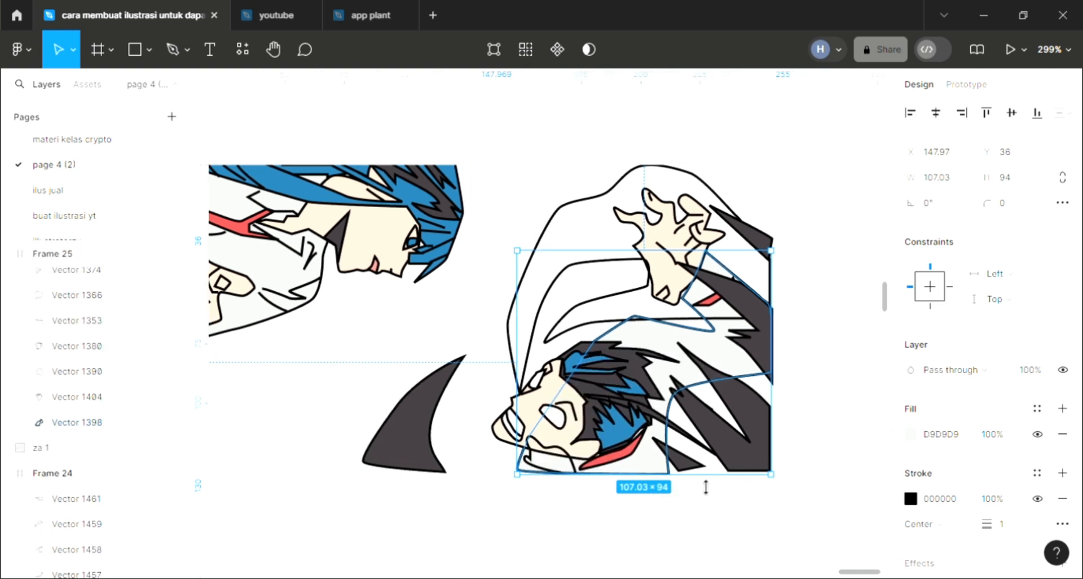
pyautogui.press('i')
pyautogui.click(426, 435)
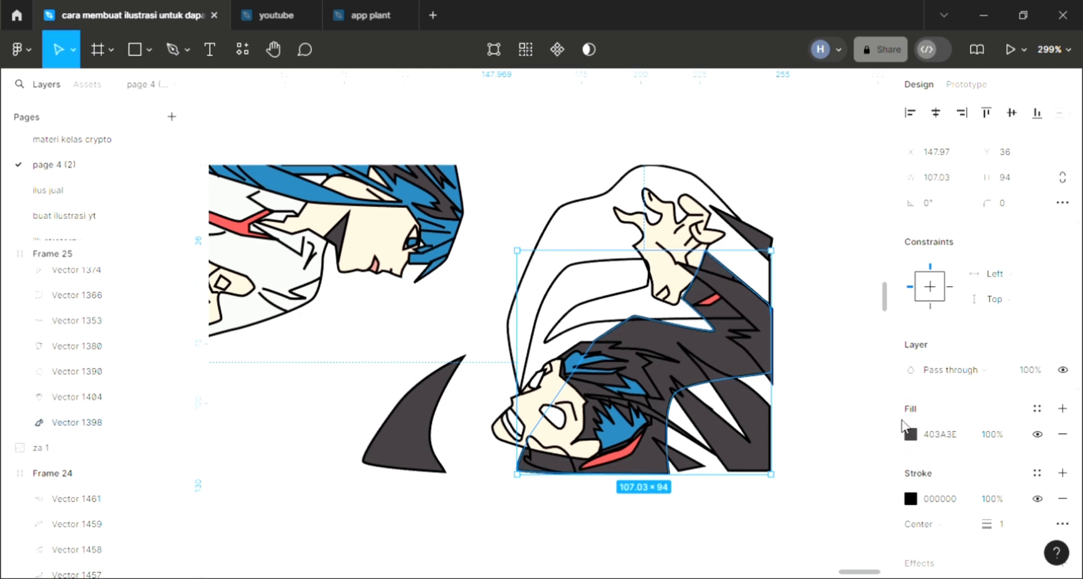
pyautogui.click(909, 434)
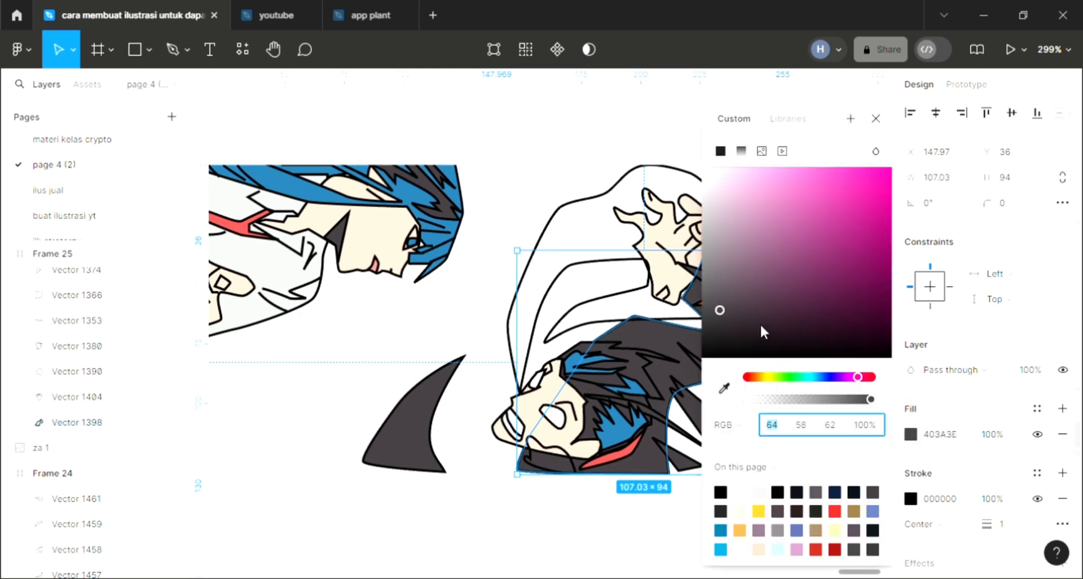
pyautogui.click(721, 315)
pyautogui.click(876, 119)
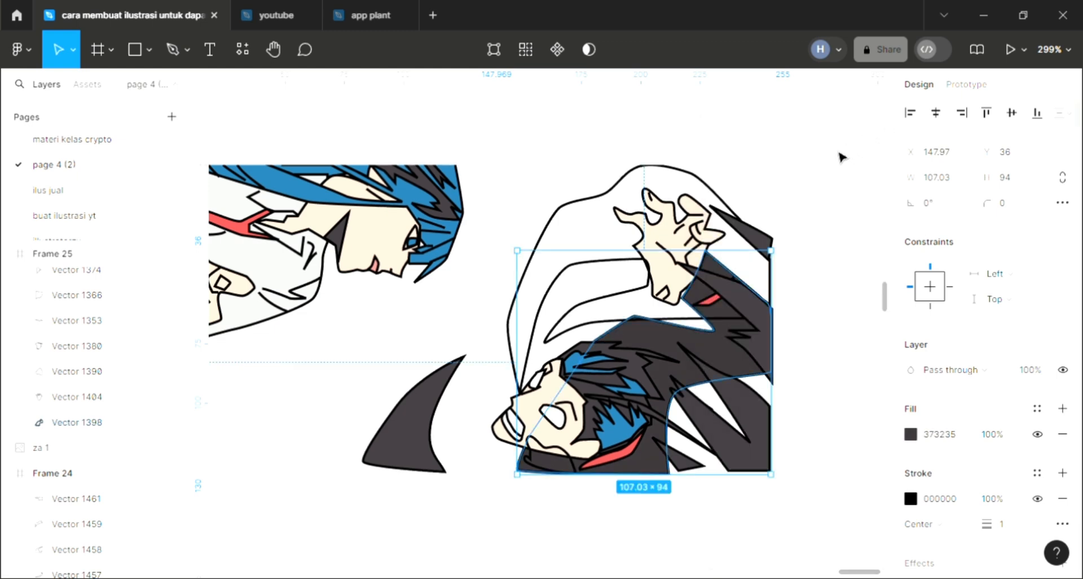
# - Fill the small collar shape below the second character's chin with dark grey 403A3E sampled from the curved horn shape
pyautogui.click(572, 469)
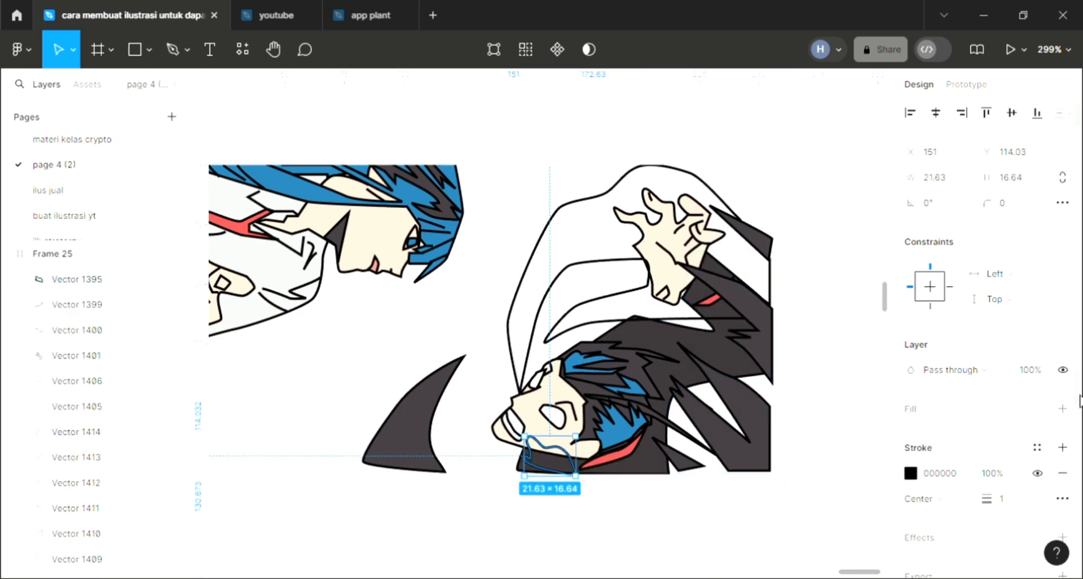
pyautogui.click(1064, 409)
pyautogui.press('i')
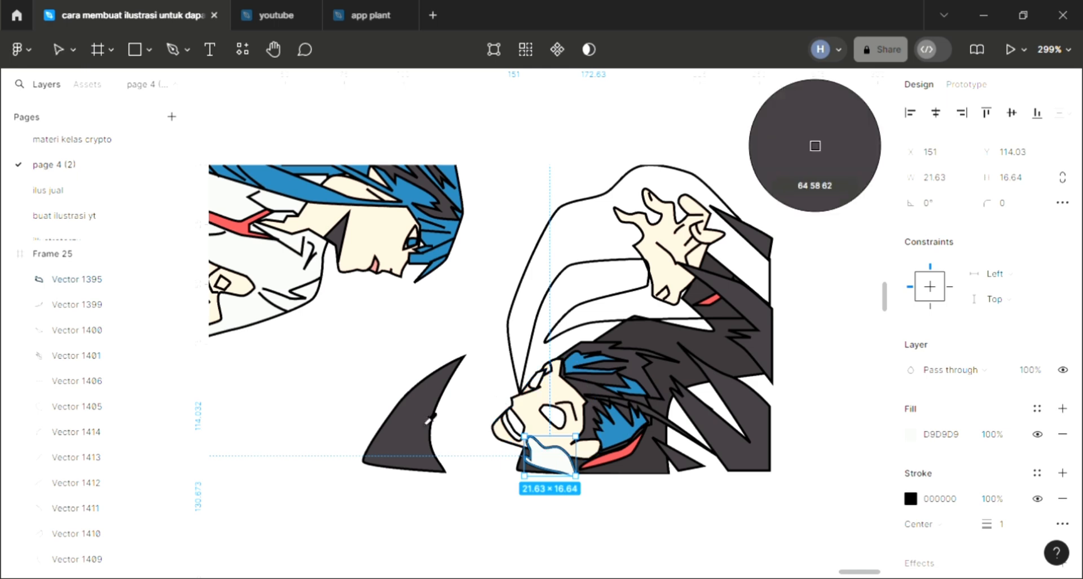
pyautogui.click(430, 414)
pyautogui.click(477, 299)
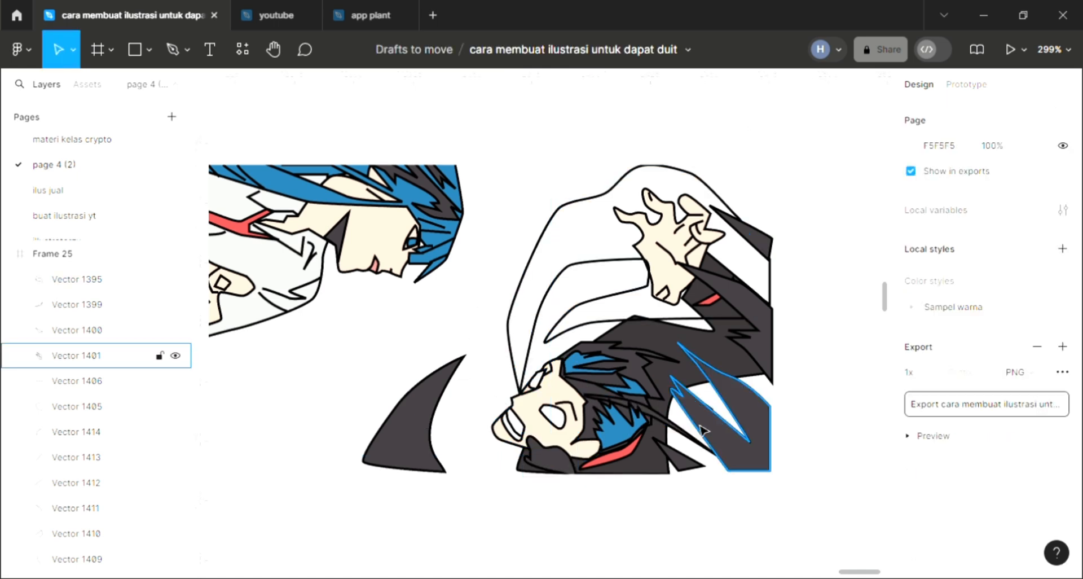
# - Move the upper corner point of the chin collar shape to X 151, Y 113 to meet the face outline
pyautogui.doubleClick(537, 453)
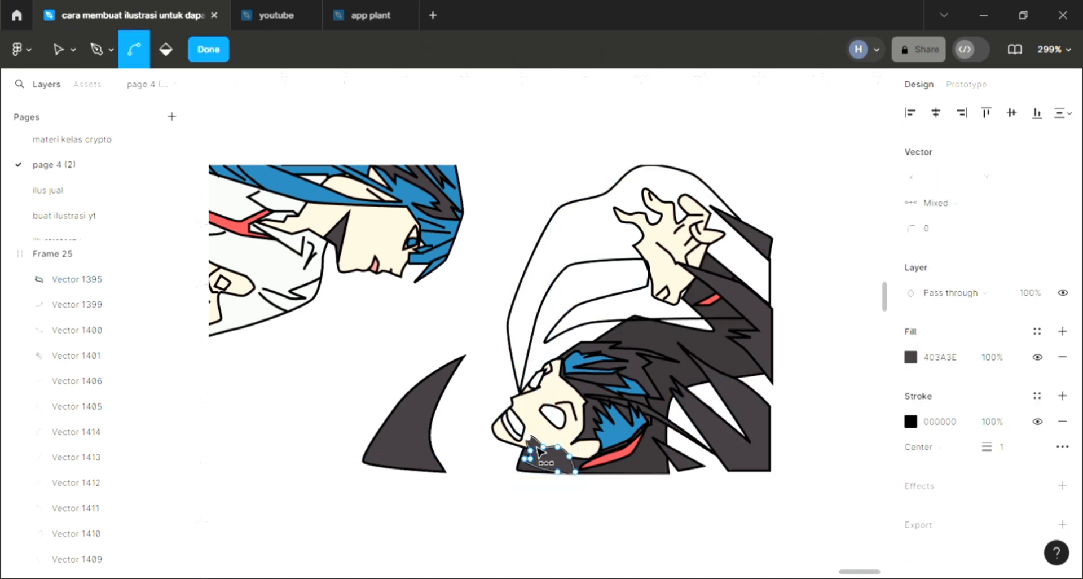
pyautogui.scroll(3, 537, 453)
pyautogui.scroll(3, 542, 453)
pyautogui.press('v')
pyautogui.click(524, 434)
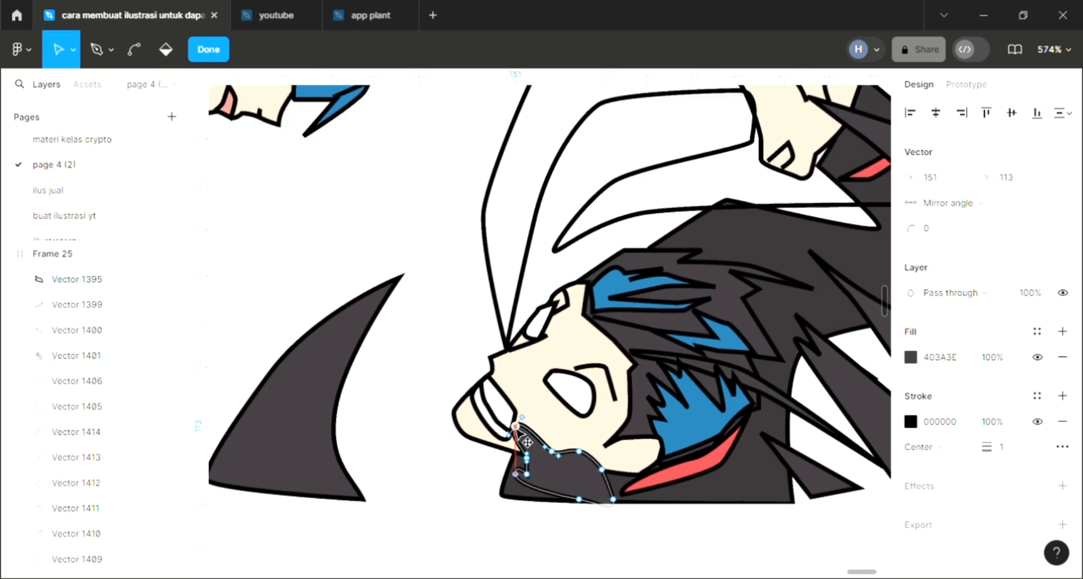
pyautogui.click(452, 493)
pyautogui.click(452, 493)
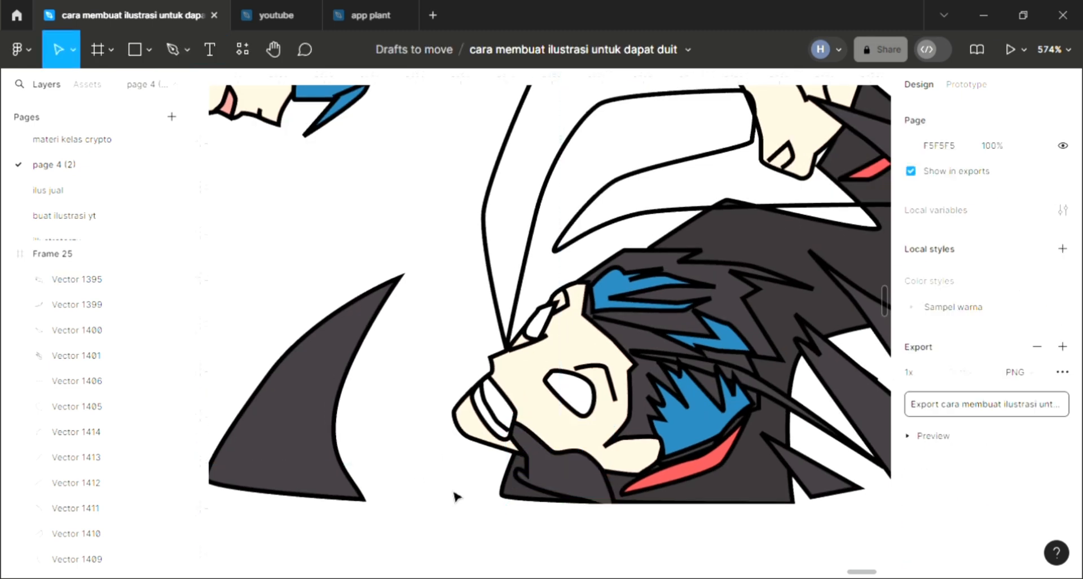
pyautogui.scroll(-3, 454, 495)
pyautogui.scroll(-1, 739, 409)
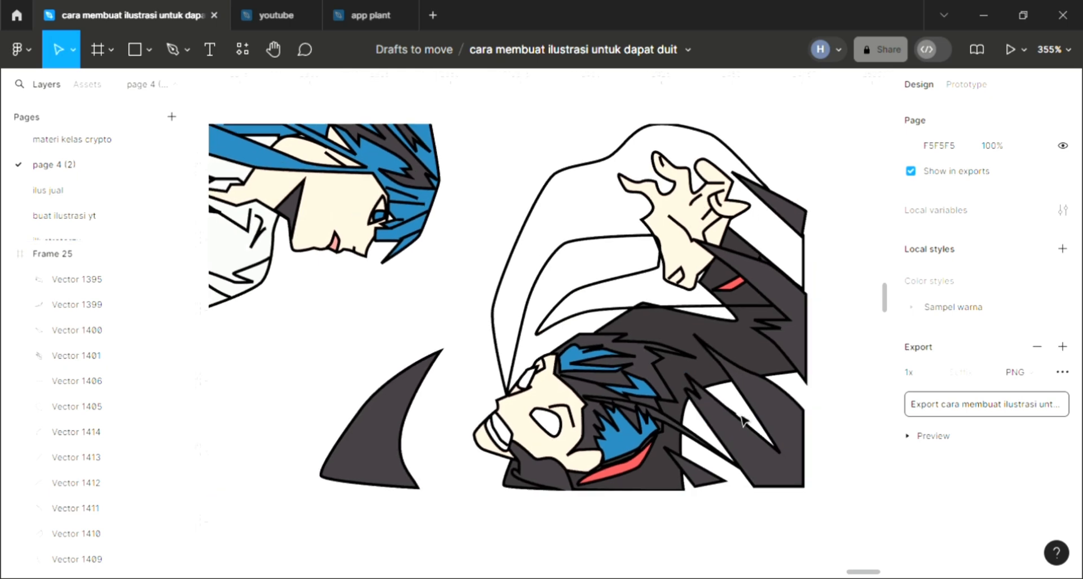
# - Send the large cloak outline behind the raised hand to the back and fill it with sampled dark grey 403A3E
pyautogui.scroll(1, 730, 407)
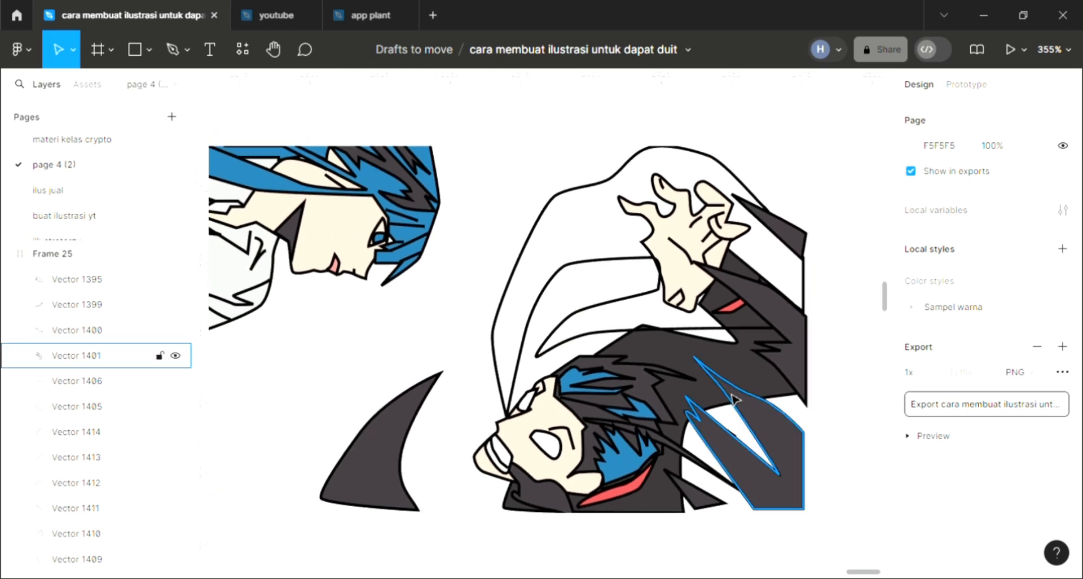
pyautogui.click(650, 294)
pyautogui.click(1069, 408)
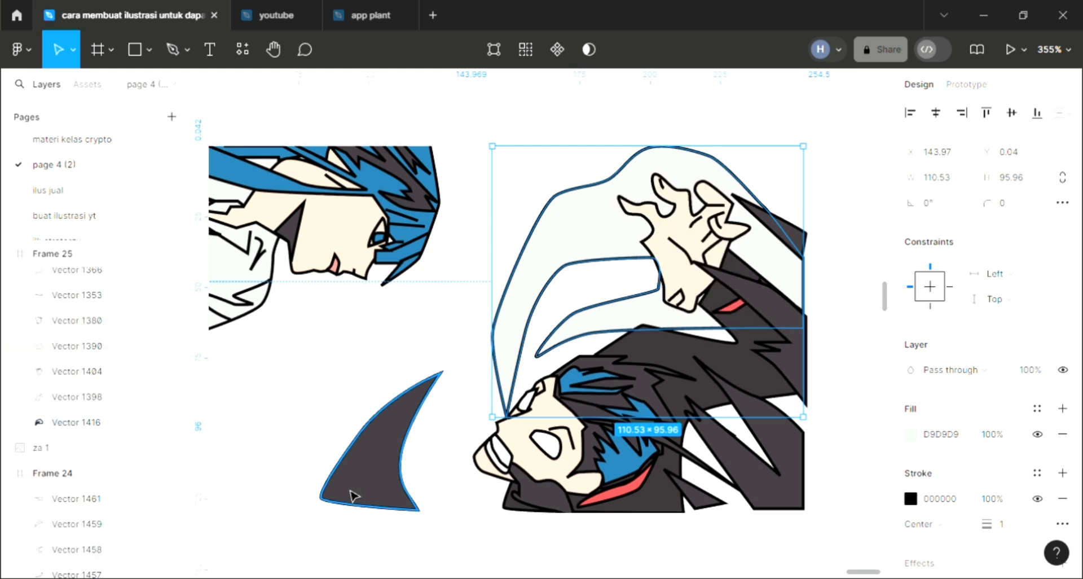
pyautogui.press('i')
pyautogui.click(398, 462)
pyautogui.press('Escape')
# - Change Frame 25's background fill to red F06767 and convert it to a linear gradient ending in 8A3B3B
pyautogui.hscroll(-1, 567, 432)
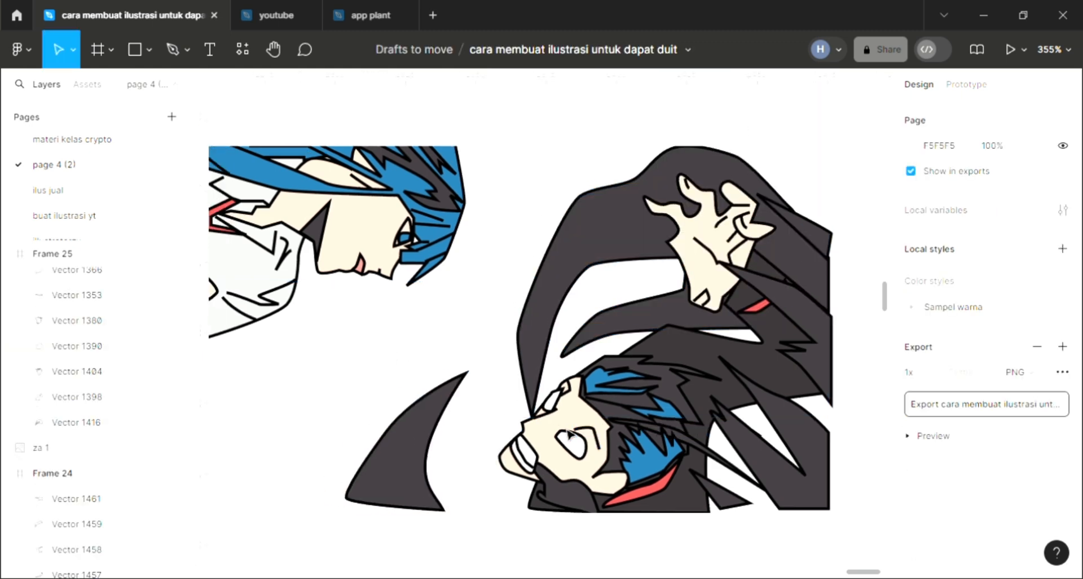
pyautogui.scroll(2, 570, 435)
pyautogui.keyDown('ctrl'); pyautogui.scroll(-2, 570, 384); pyautogui.keyUp('ctrl')
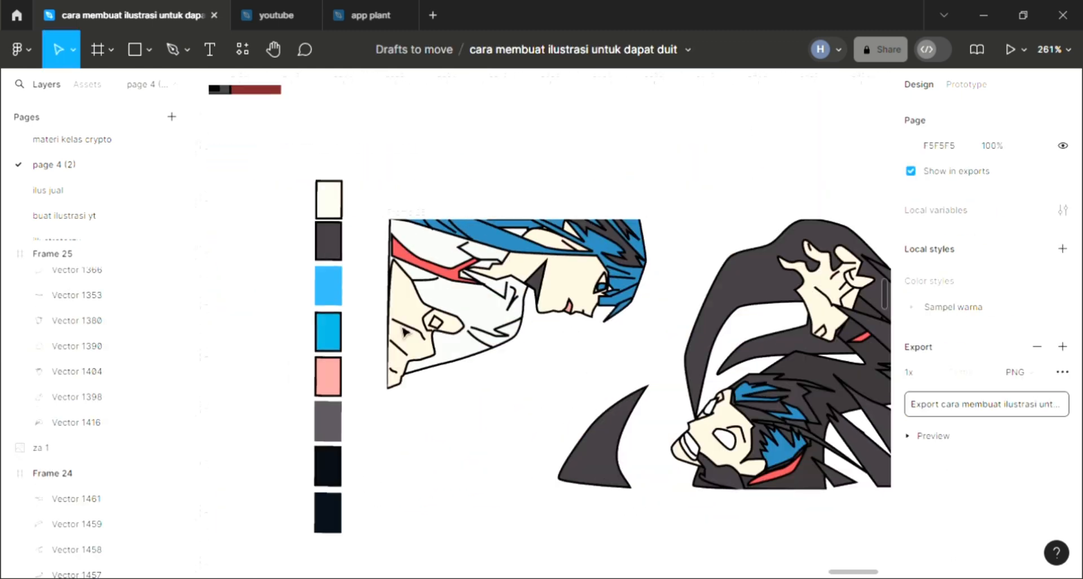
pyautogui.click(571, 334)
pyautogui.hscroll(2, 571, 334)
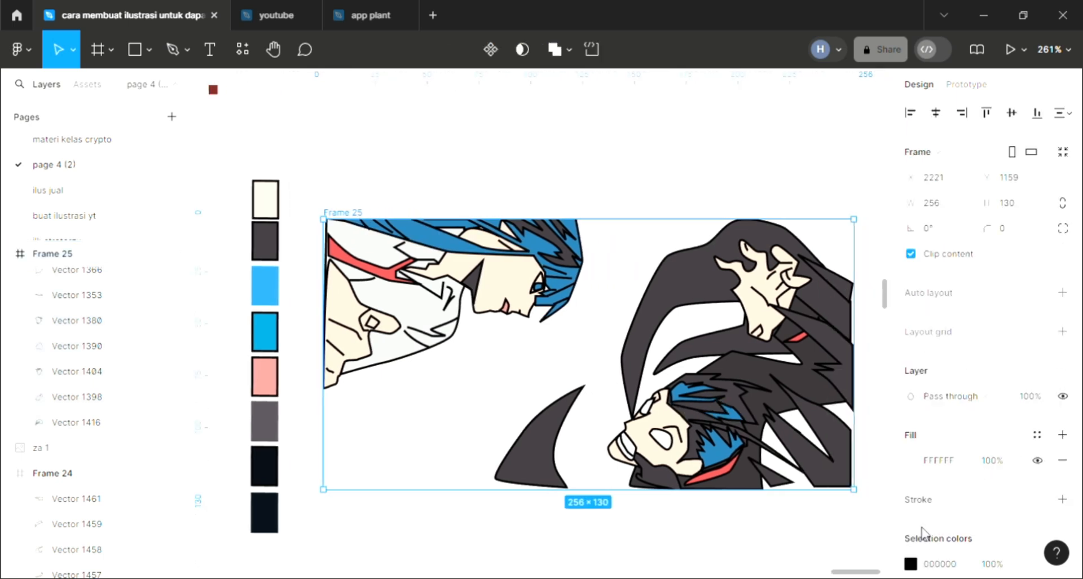
pyautogui.scroll(-3, 922, 532)
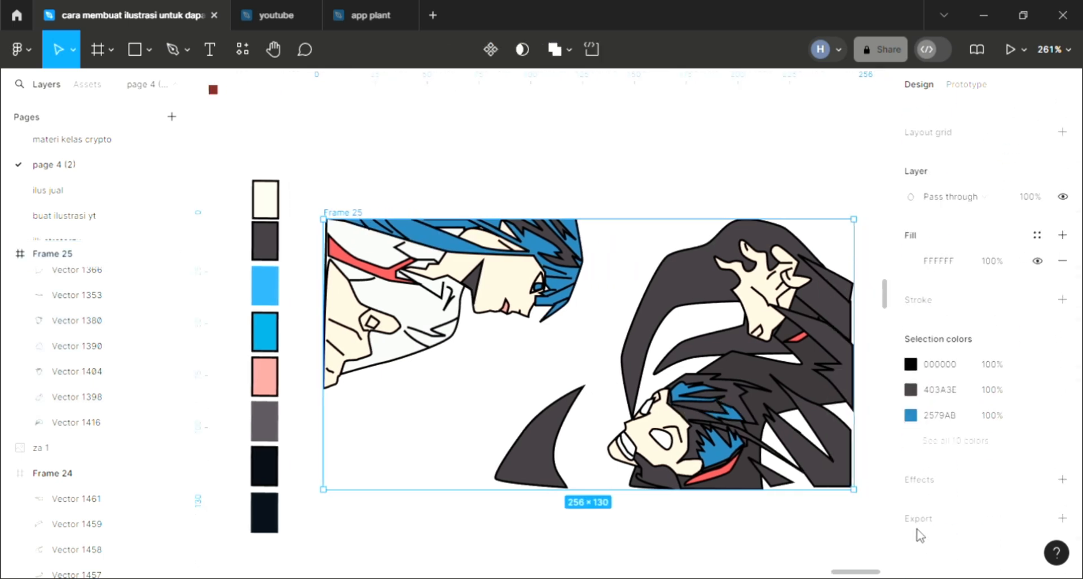
pyautogui.click(910, 261)
pyautogui.click(814, 190)
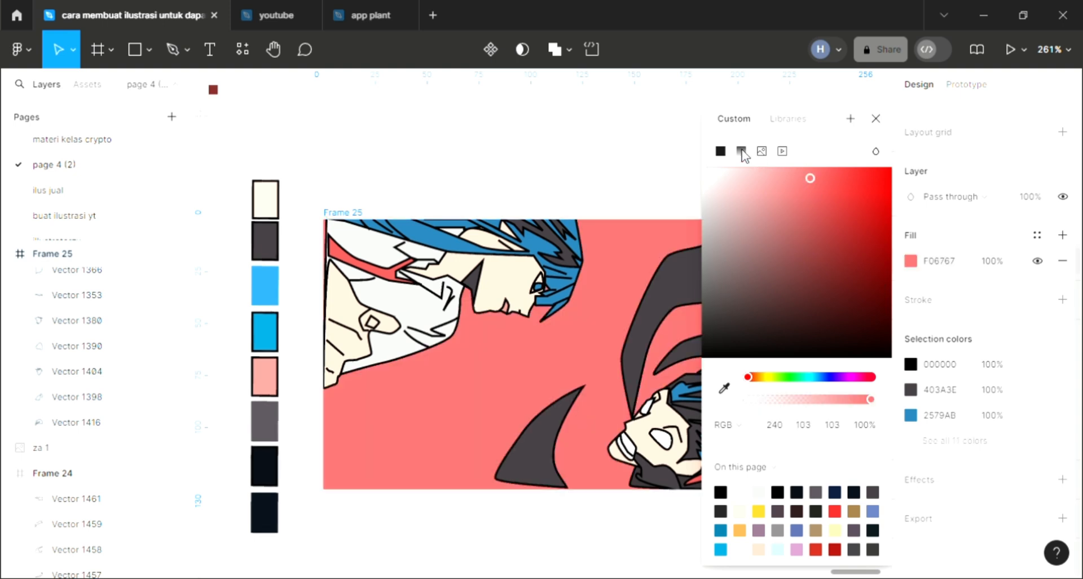
pyautogui.click(741, 150)
# - Set the 0% stop of Frame 25's background gradient to light blue 67D7F0
pyautogui.click(765, 303)
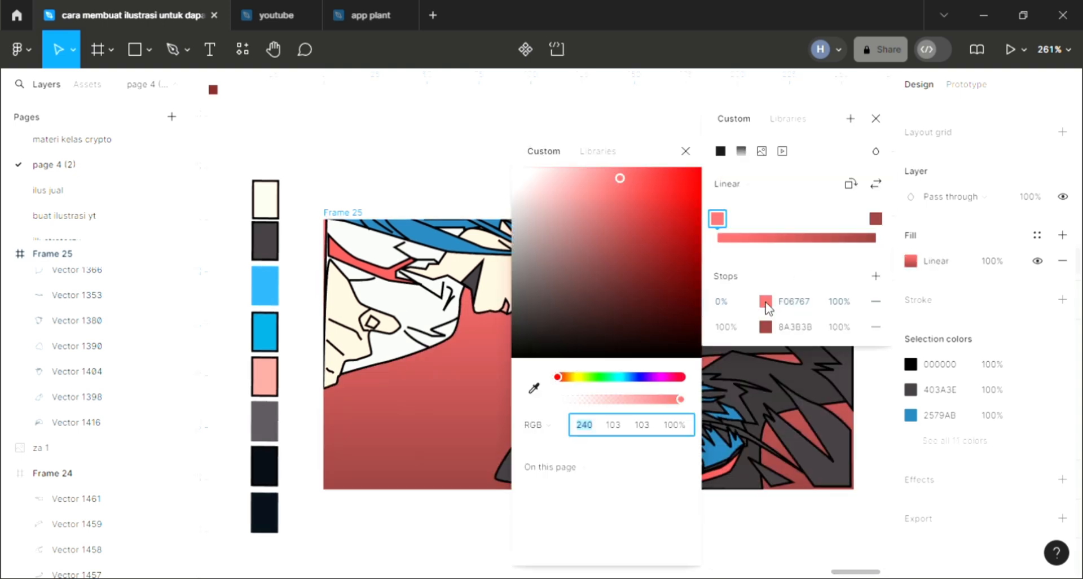
pyautogui.moveTo(606, 376); pyautogui.dragTo(624, 379)
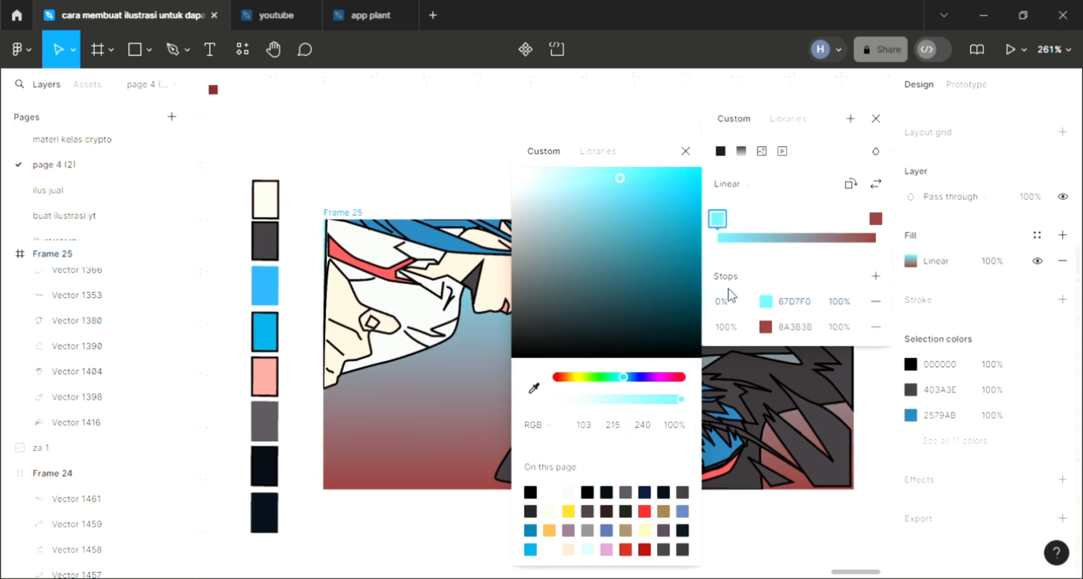
pyautogui.click(876, 120)
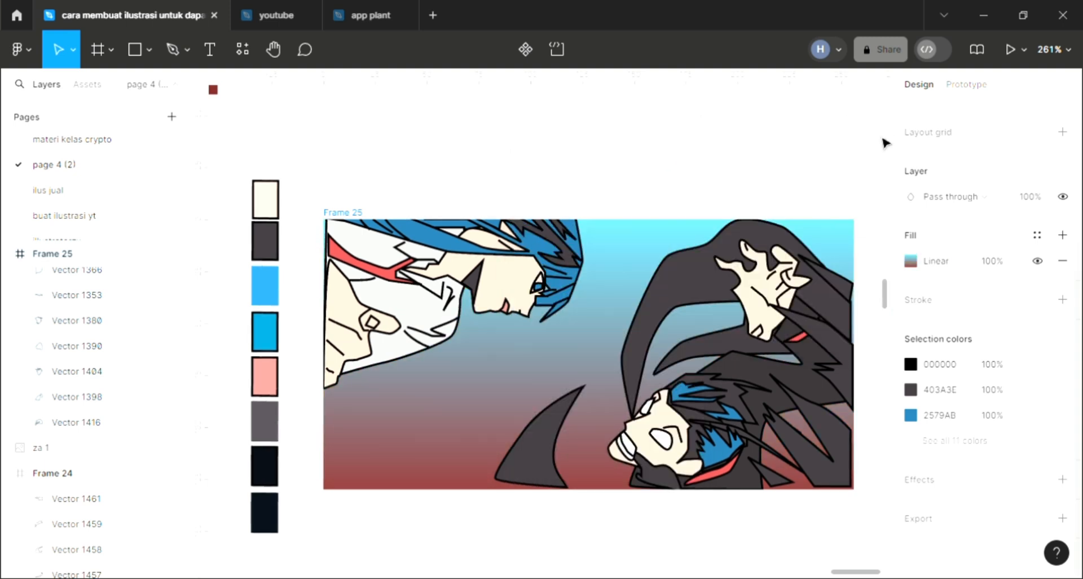
pyautogui.click(725, 551)
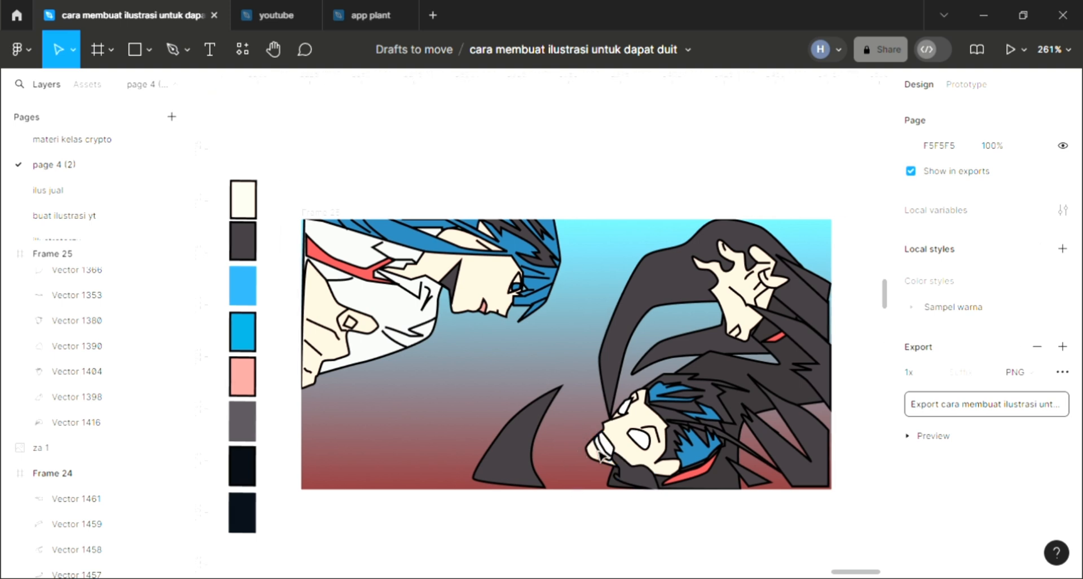
# - Draw two curved spikes with the Pen tool from the first character's hair at the frame's upper edge to X -0.5, Y 126.5
pyautogui.hscroll(3, 598, 482)
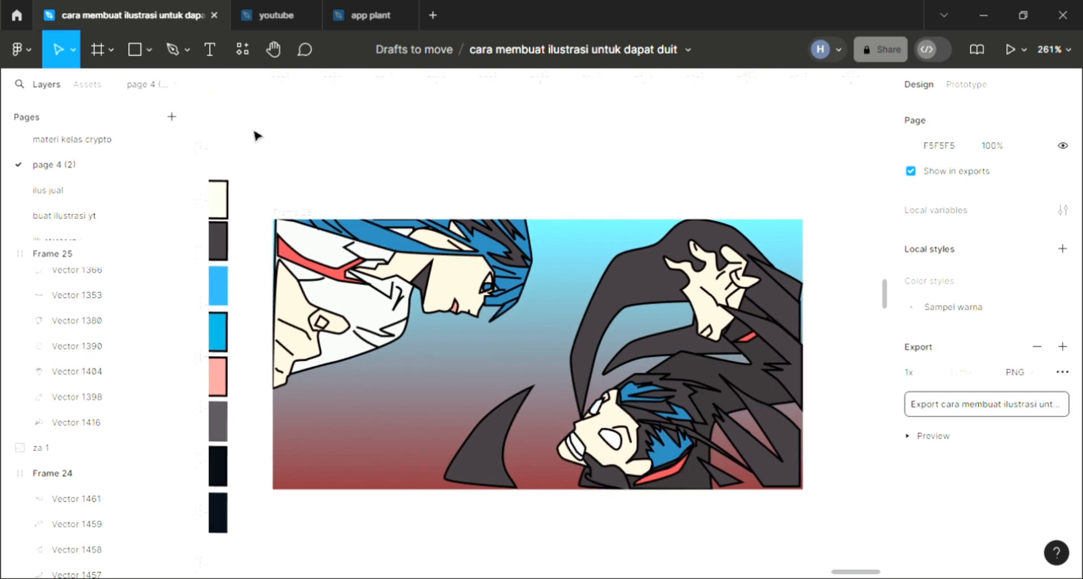
pyautogui.click(163, 43)
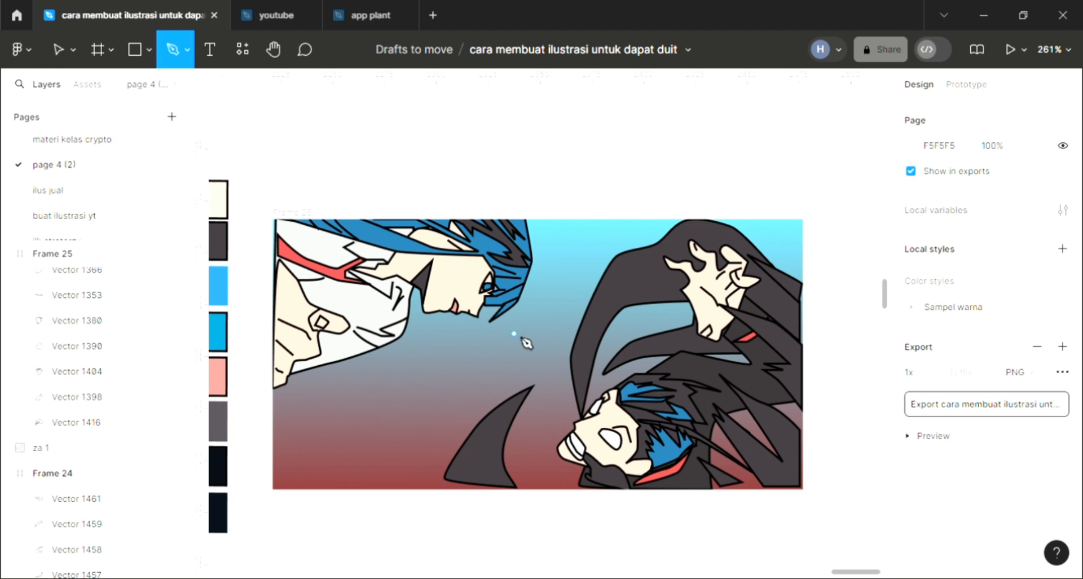
pyautogui.hscroll(-2, 522, 350)
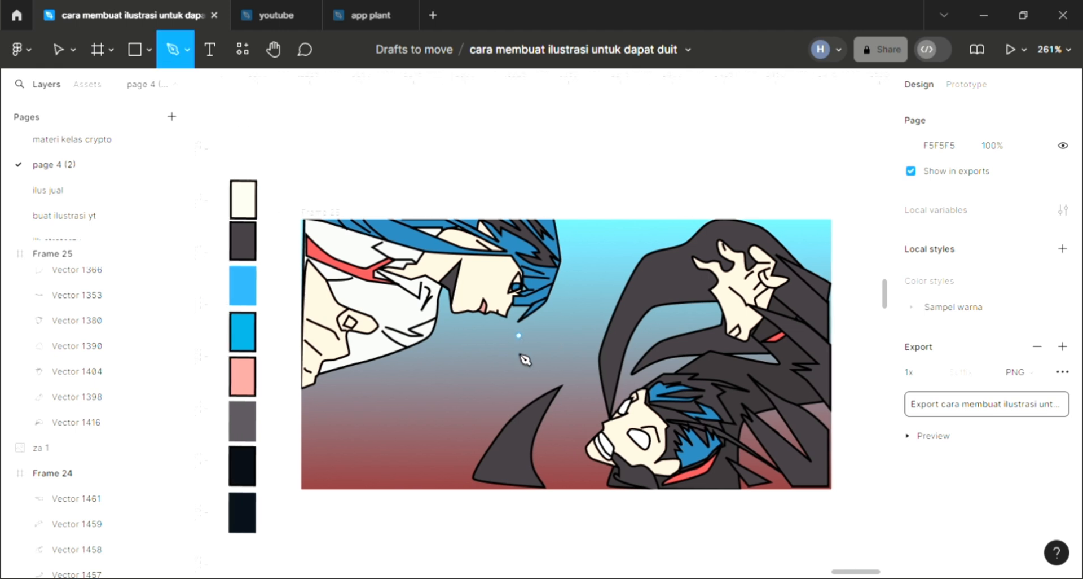
pyautogui.click(330, 221)
pyautogui.moveTo(336, 361); pyautogui.dragTo(330, 405)
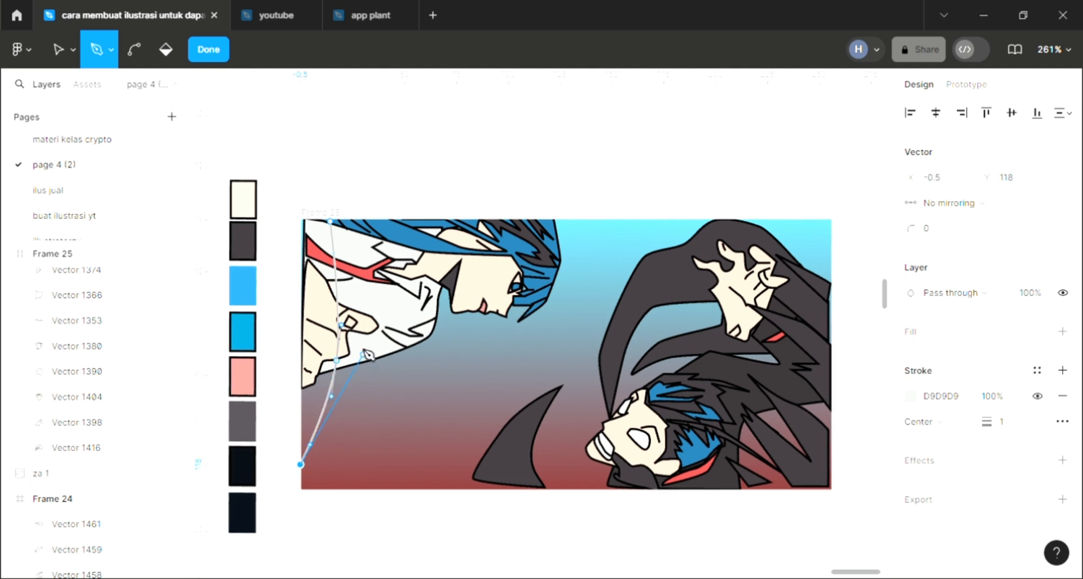
pyautogui.moveTo(359, 345); pyautogui.dragTo(368, 306)
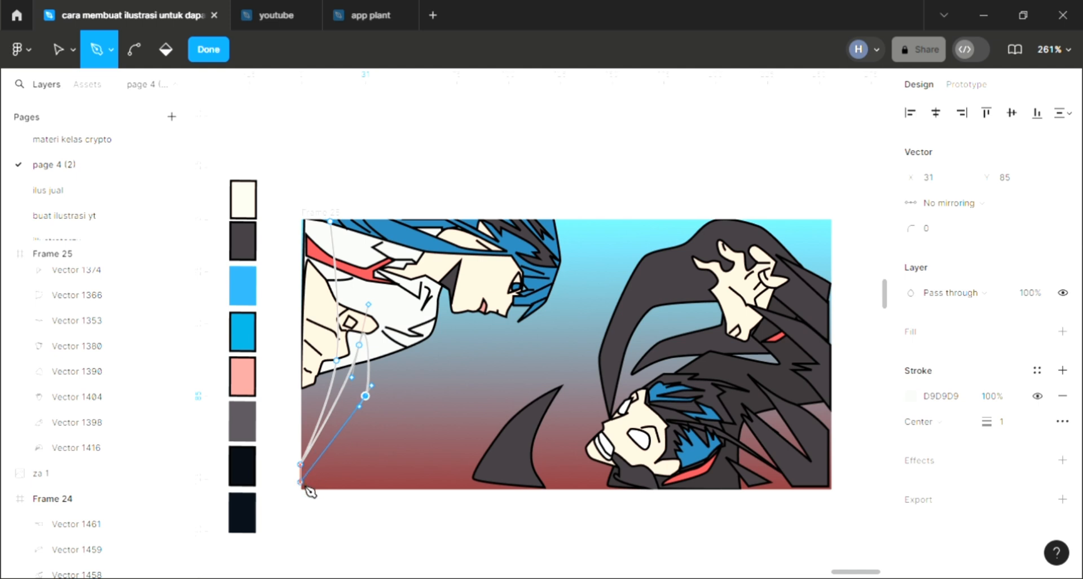
pyautogui.click(300, 482)
pyautogui.click(389, 365)
pyautogui.hotkey('ctrl', 'z')
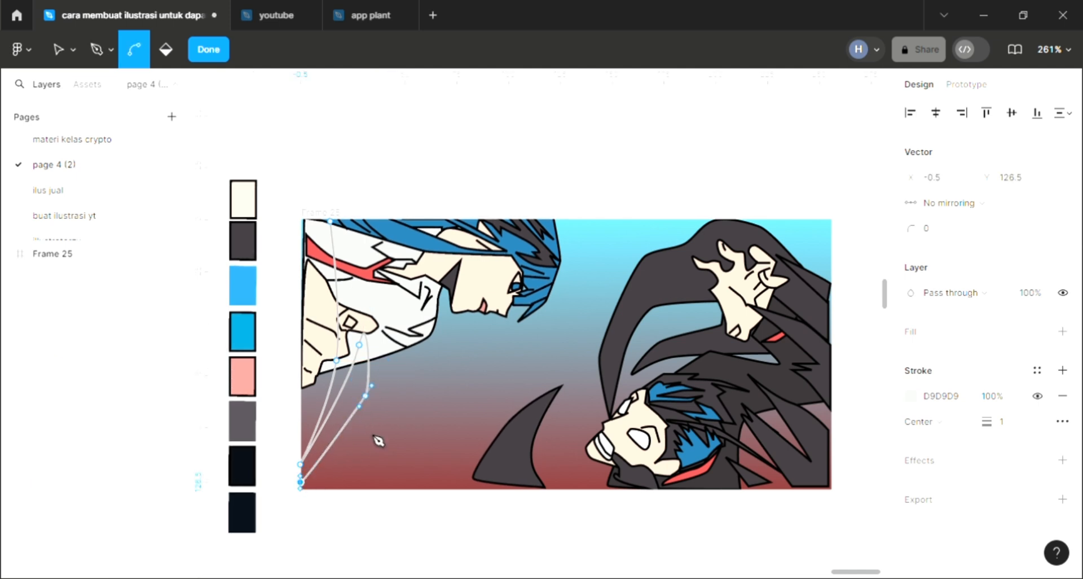
# - Continue the spiky outline below the first character's clothing through jagged points and up across the face to X 99, Y 1
pyautogui.moveTo(378, 429); pyautogui.dragTo(400, 396)
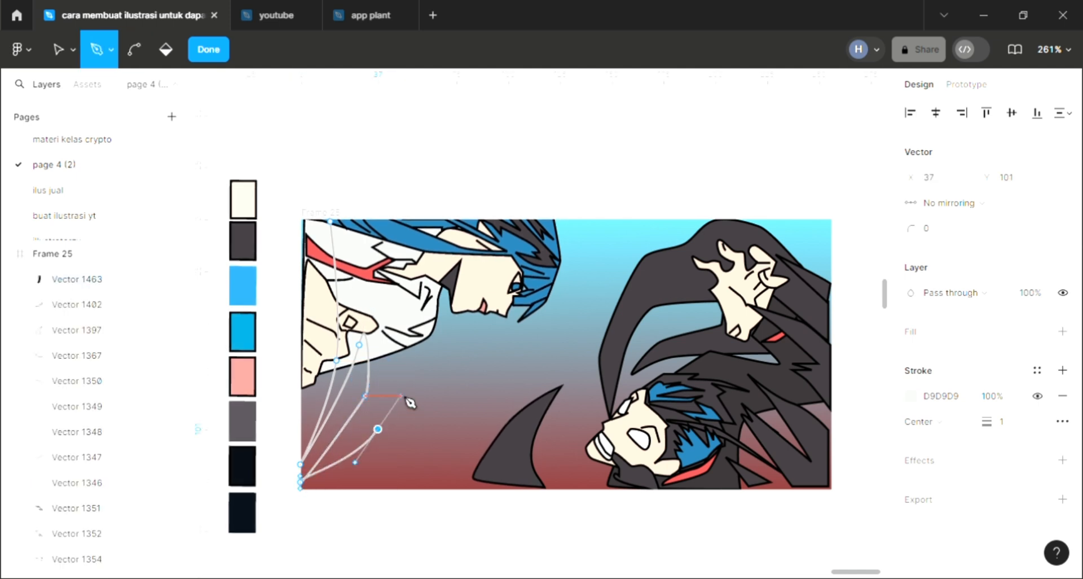
pyautogui.click(398, 360)
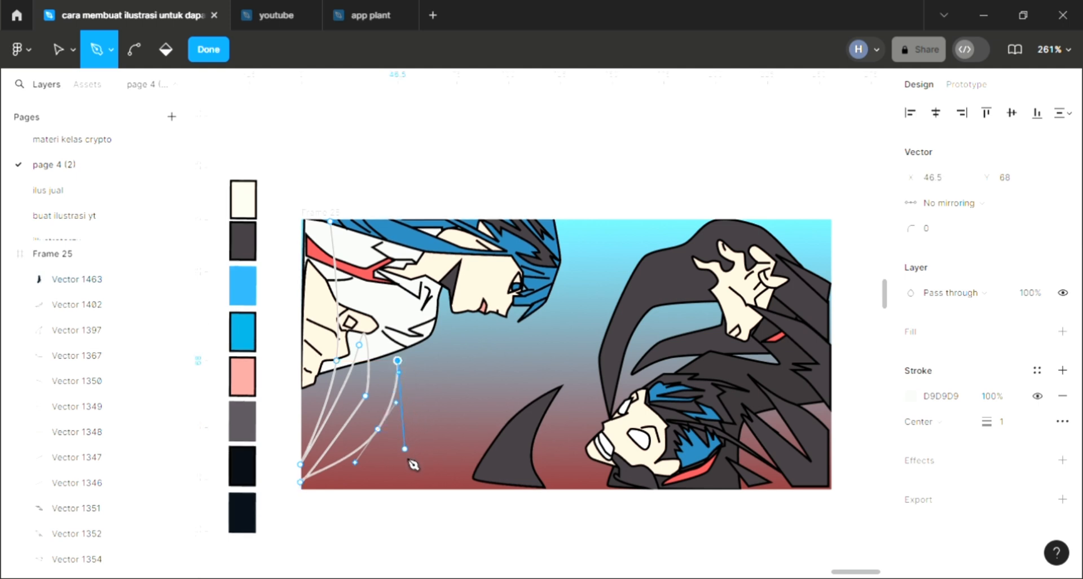
pyautogui.click(405, 448)
pyautogui.click(417, 354)
pyautogui.click(434, 387)
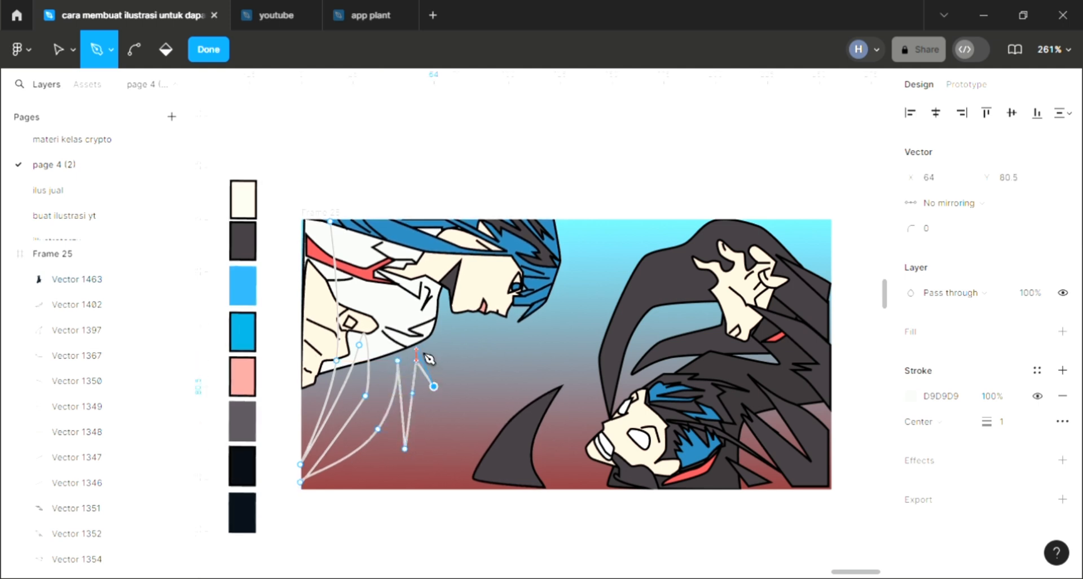
pyautogui.moveTo(481, 289); pyautogui.dragTo(499, 277)
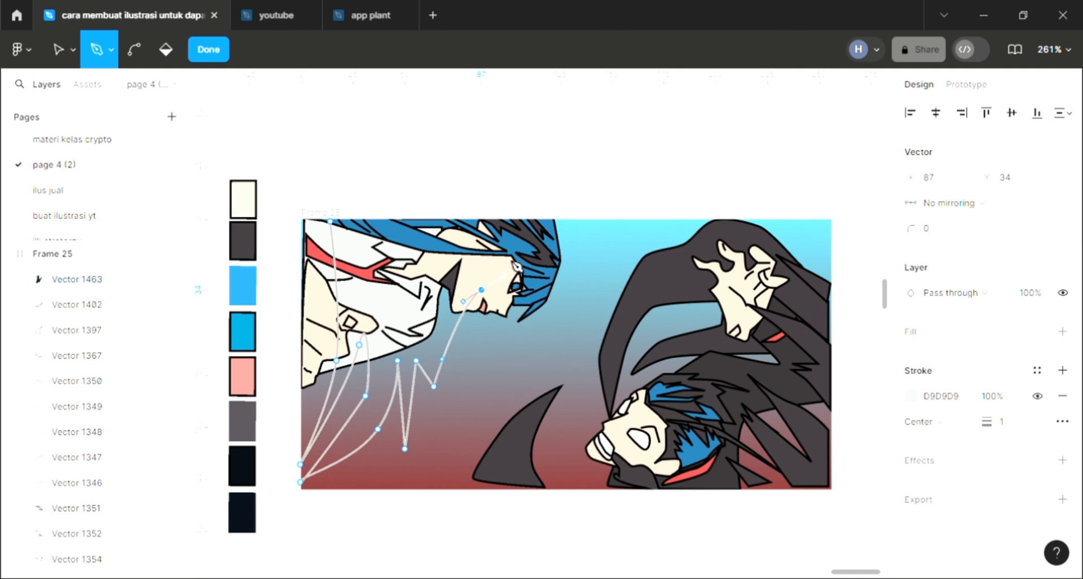
pyautogui.click(507, 221)
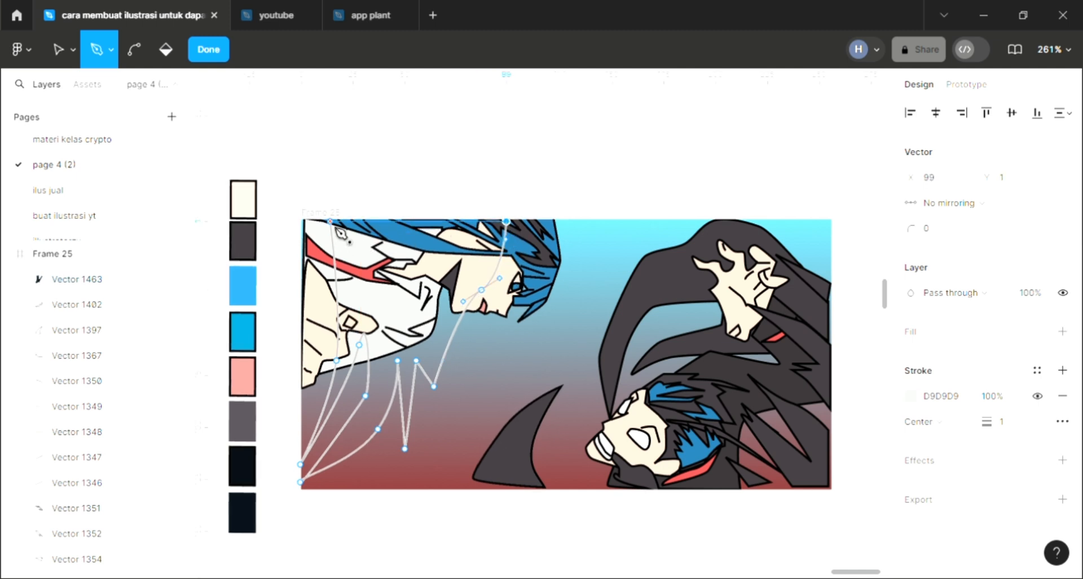
# - Finish the spiky outline, send it behind the first character and fill it with D9D9D9
pyautogui.press('Escape')
pyautogui.press('Escape')
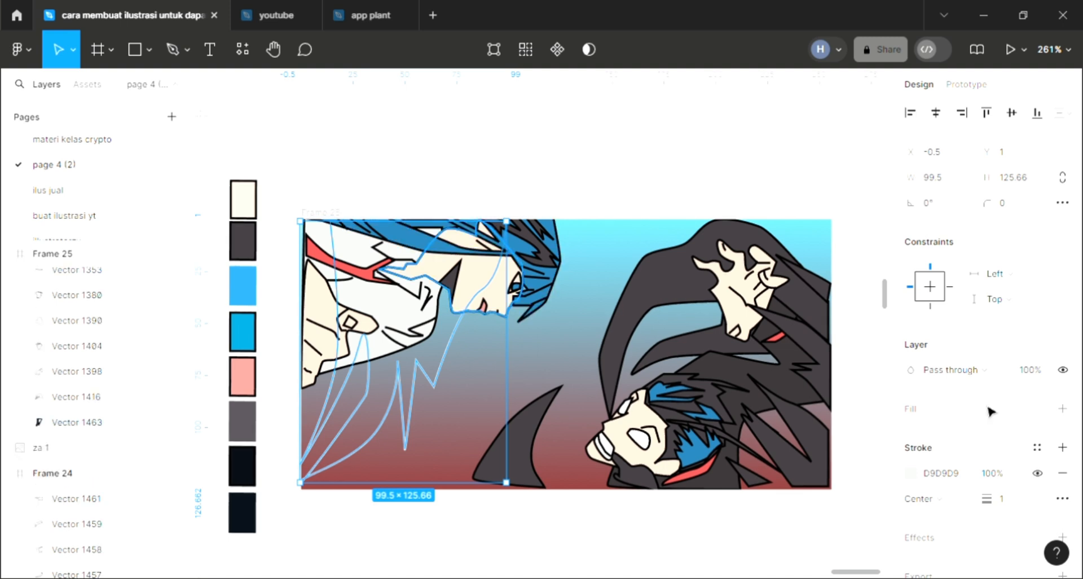
pyautogui.click(1062, 408)
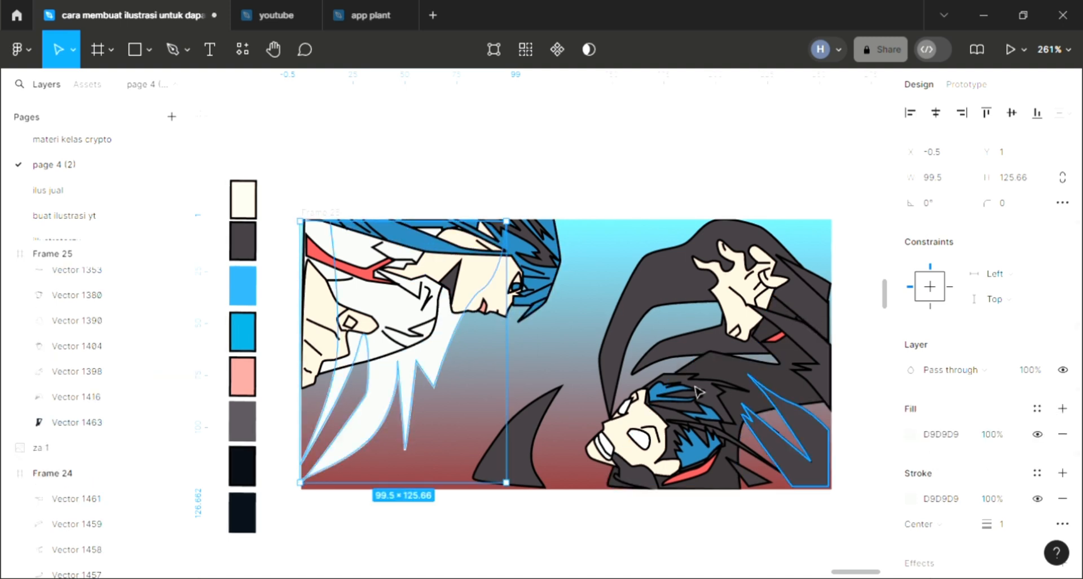
# - Fill the spiky shape behind the first character with 2579AB sampled from the blue hair
pyautogui.press('i')
pyautogui.press('Escape')
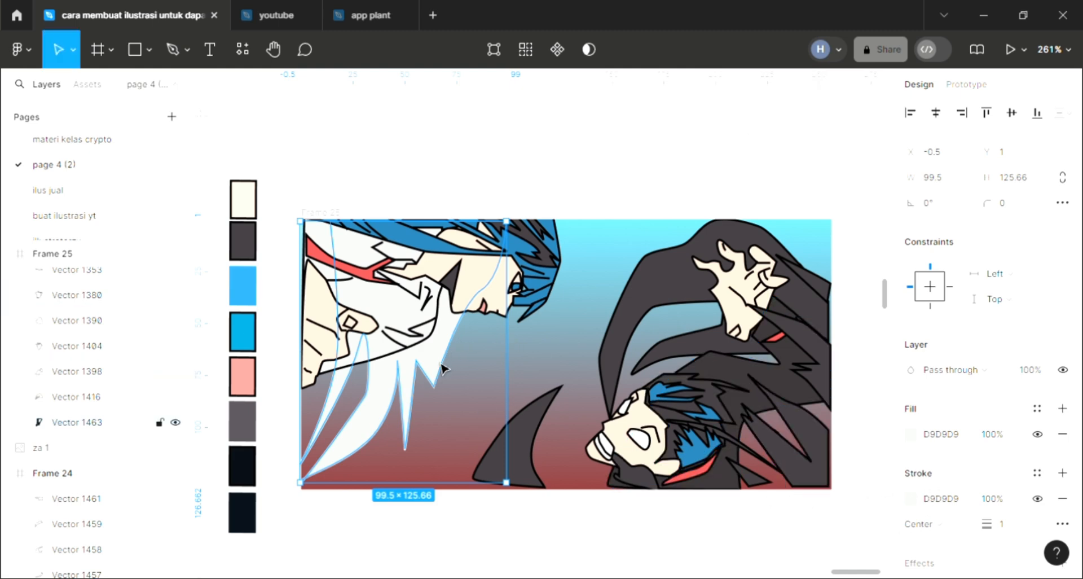
pyautogui.press('i')
pyautogui.click(556, 279)
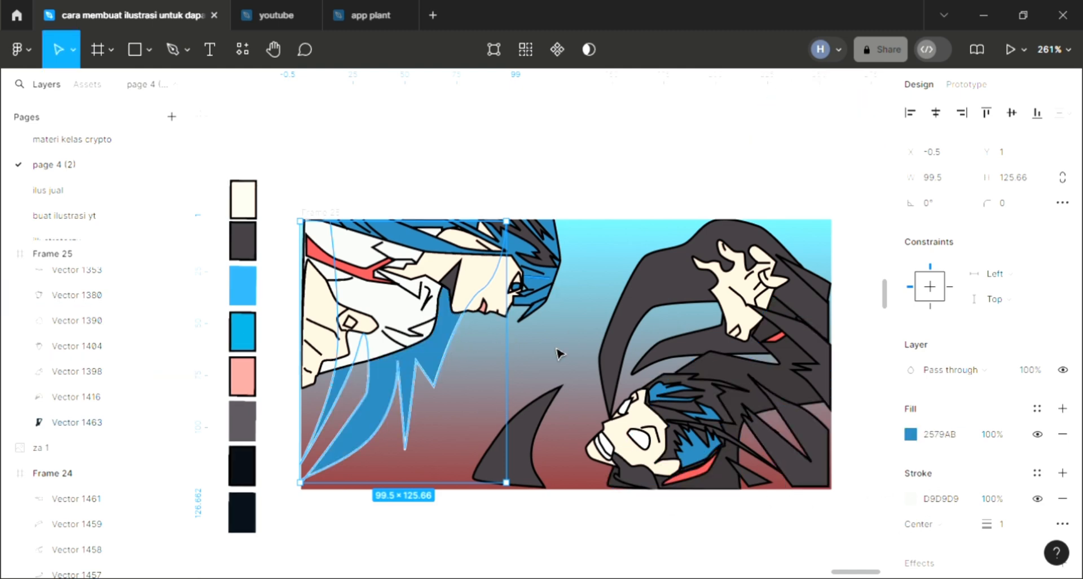
pyautogui.click(487, 549)
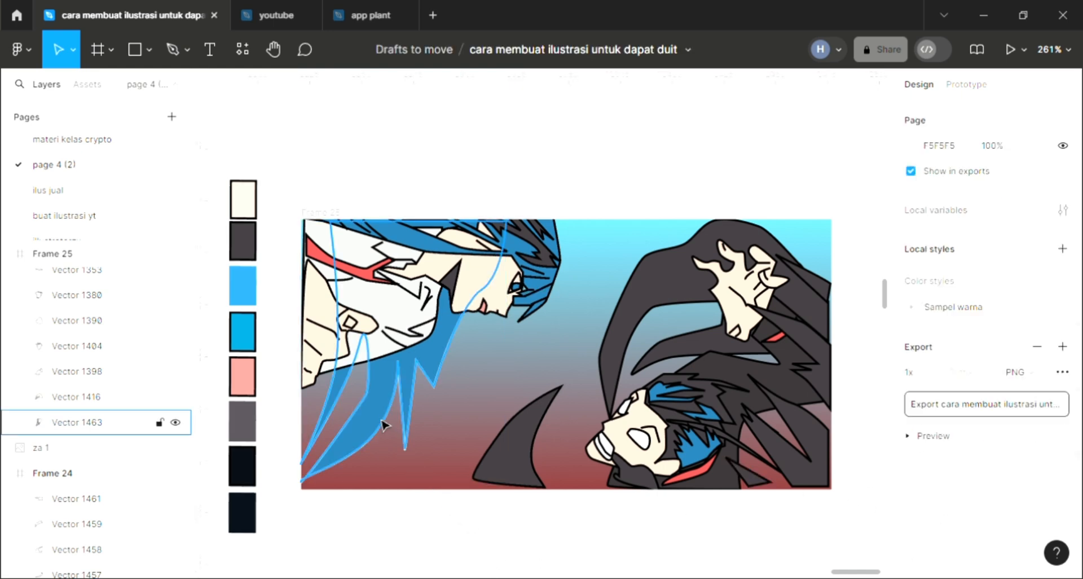
pyautogui.click(386, 403)
pyautogui.click(927, 501)
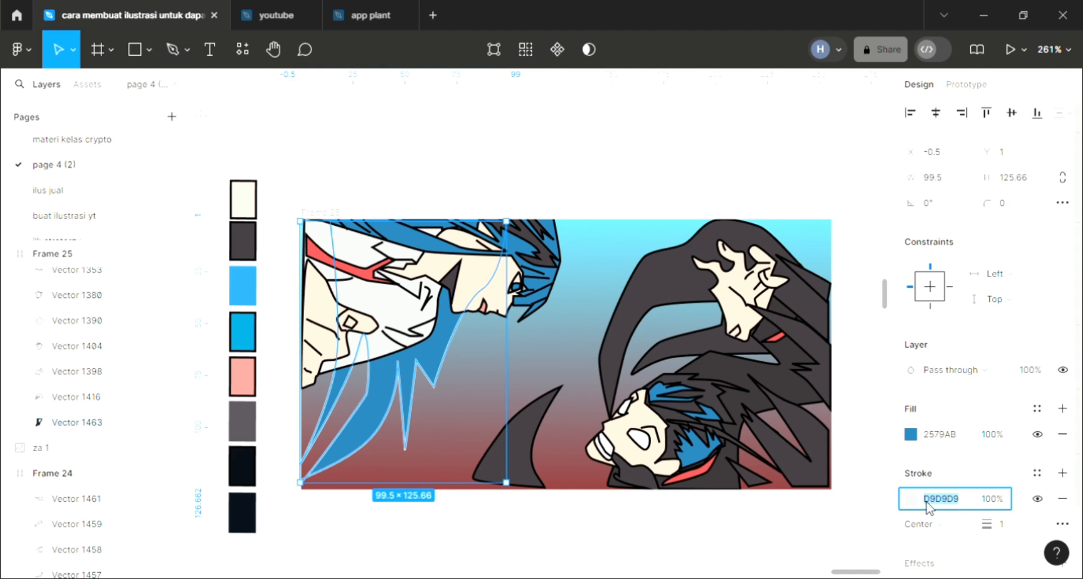
pyautogui.click(768, 536)
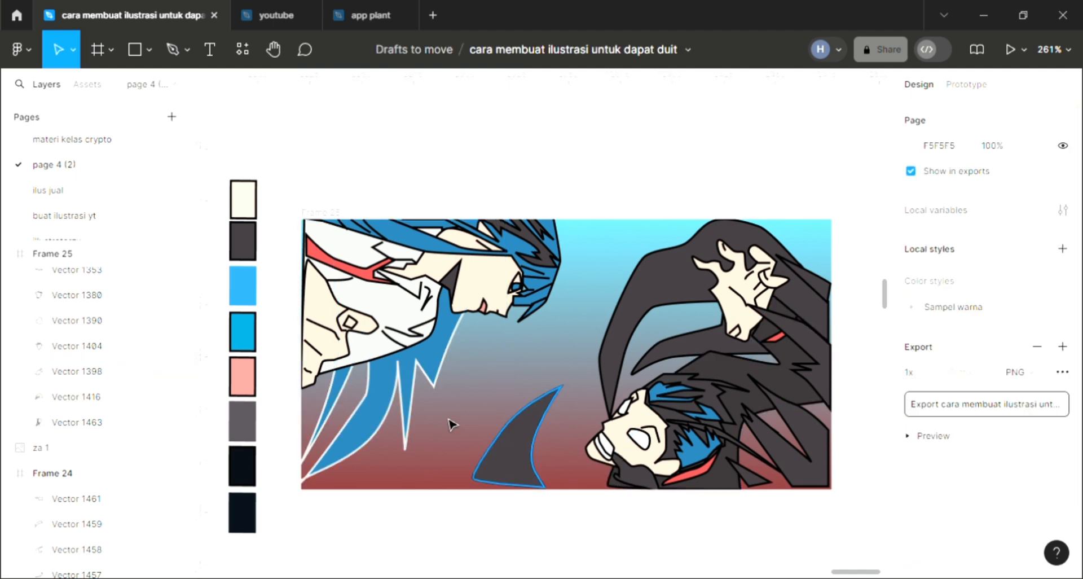
# - Lighten the fill of the spiky shape behind the first character to 82C2E8
pyautogui.click(382, 399)
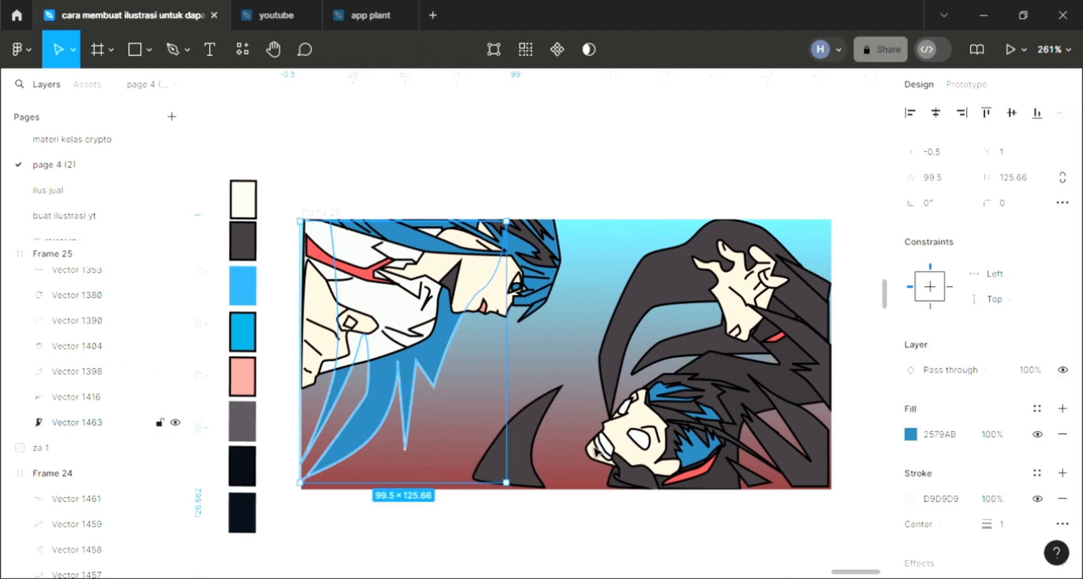
pyautogui.click(909, 433)
pyautogui.moveTo(785, 208); pyautogui.dragTo(785, 185)
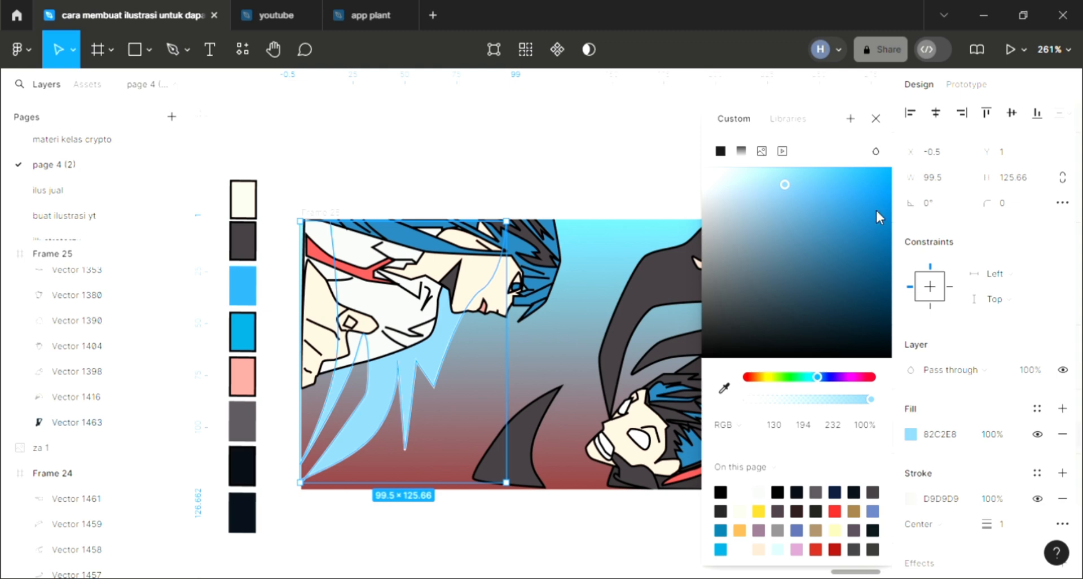
pyautogui.click(874, 120)
pyautogui.click(601, 552)
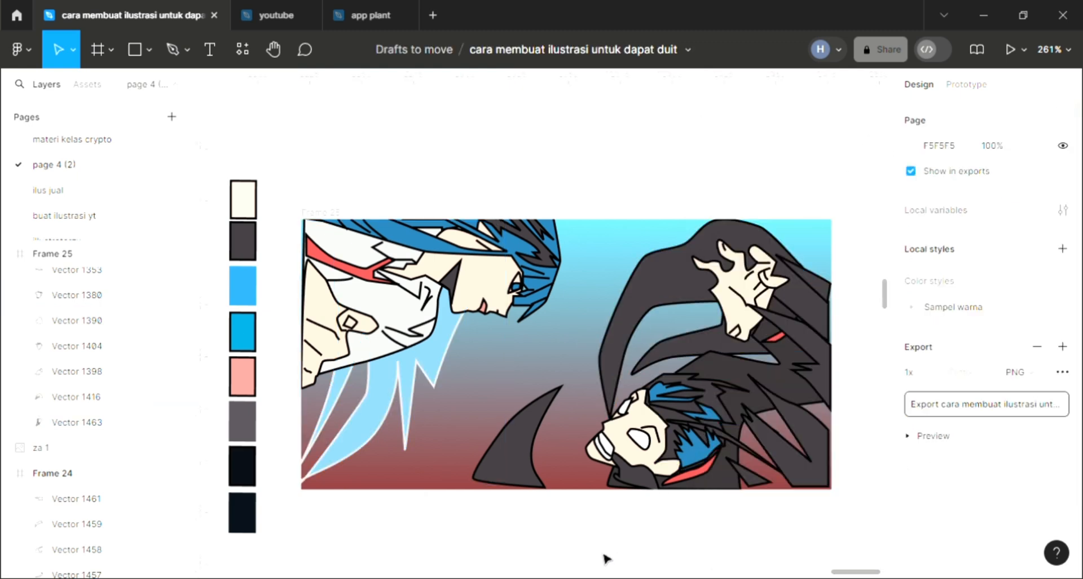
# - Draw a closed, tall curved blade about 31 × 122 between the two characters with the Pen tool, rising from X 124, Y 130
pyautogui.click(172, 51)
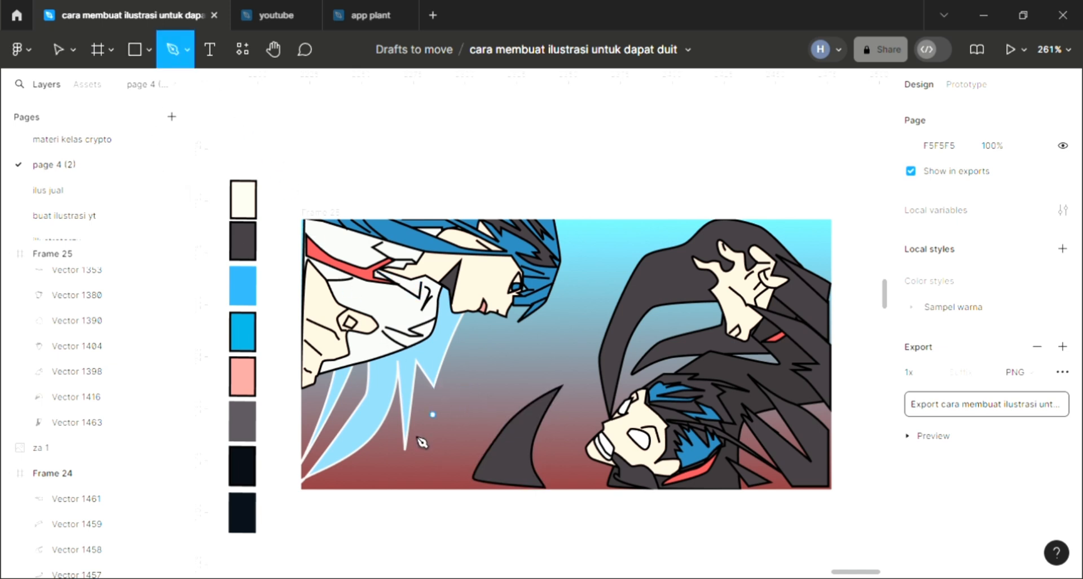
pyautogui.click(558, 489)
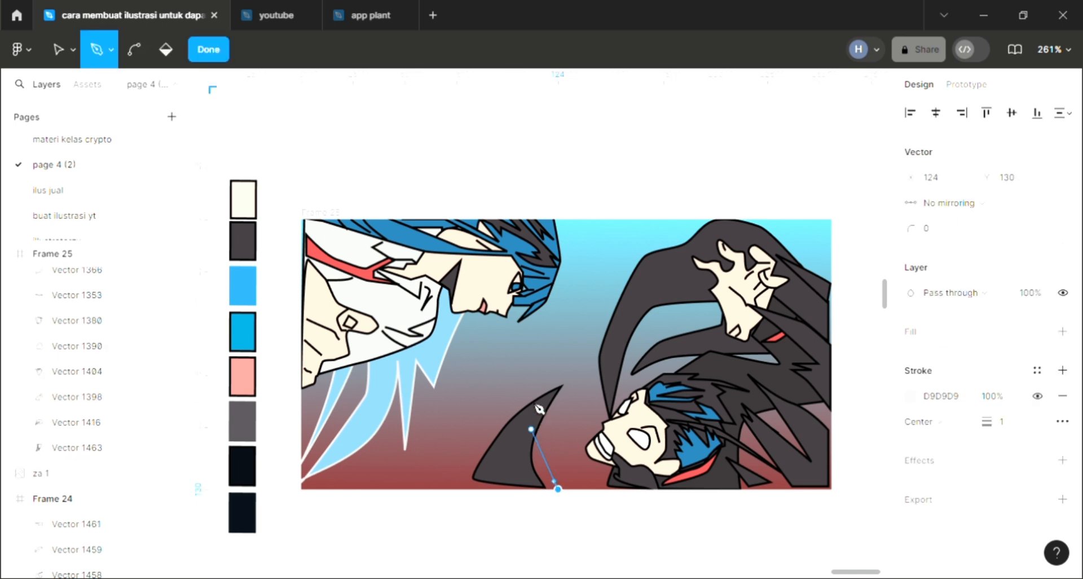
pyautogui.moveTo(530, 407); pyautogui.dragTo(530, 379)
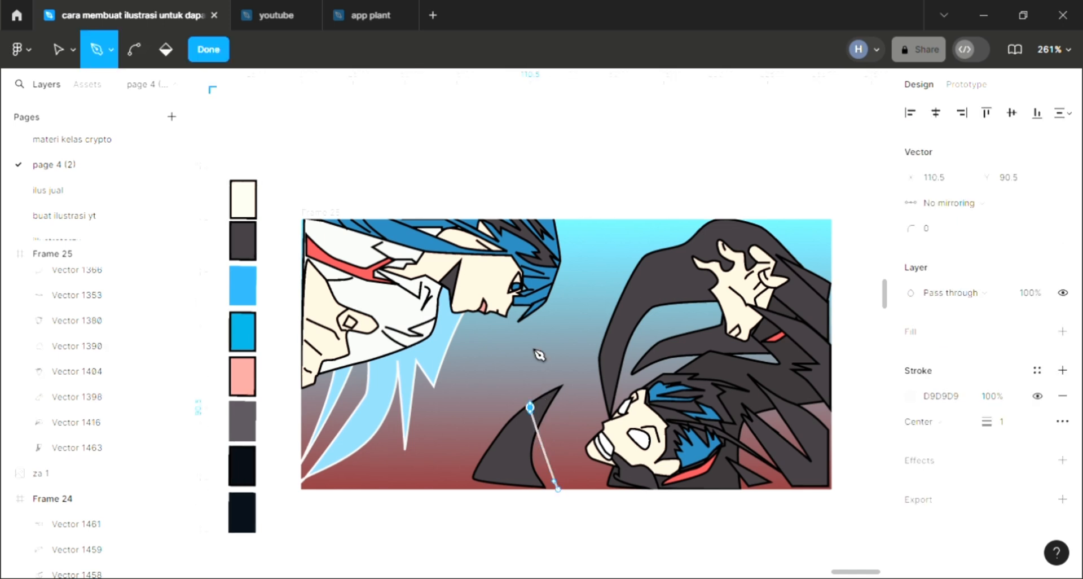
pyautogui.click(578, 283)
pyautogui.click(585, 236)
pyautogui.click(594, 278)
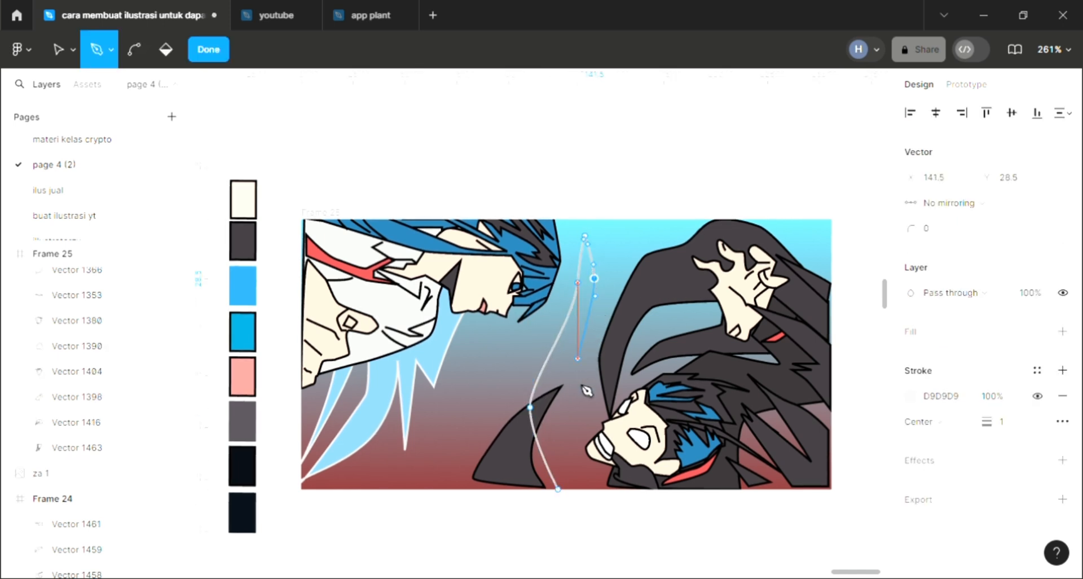
pyautogui.moveTo(578, 360); pyautogui.dragTo(574, 406)
pyautogui.click(581, 486)
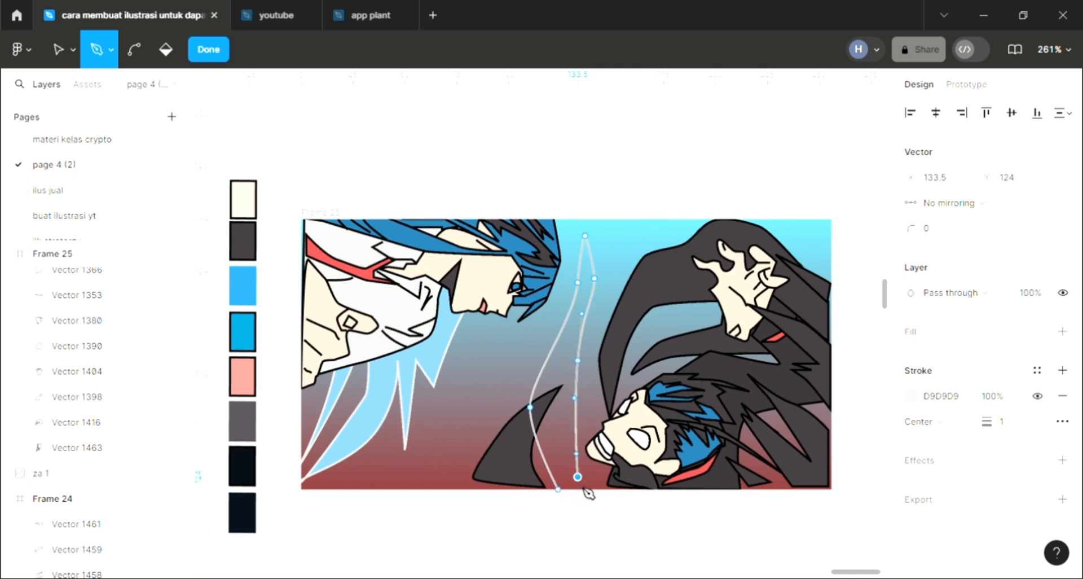
pyautogui.click(563, 496)
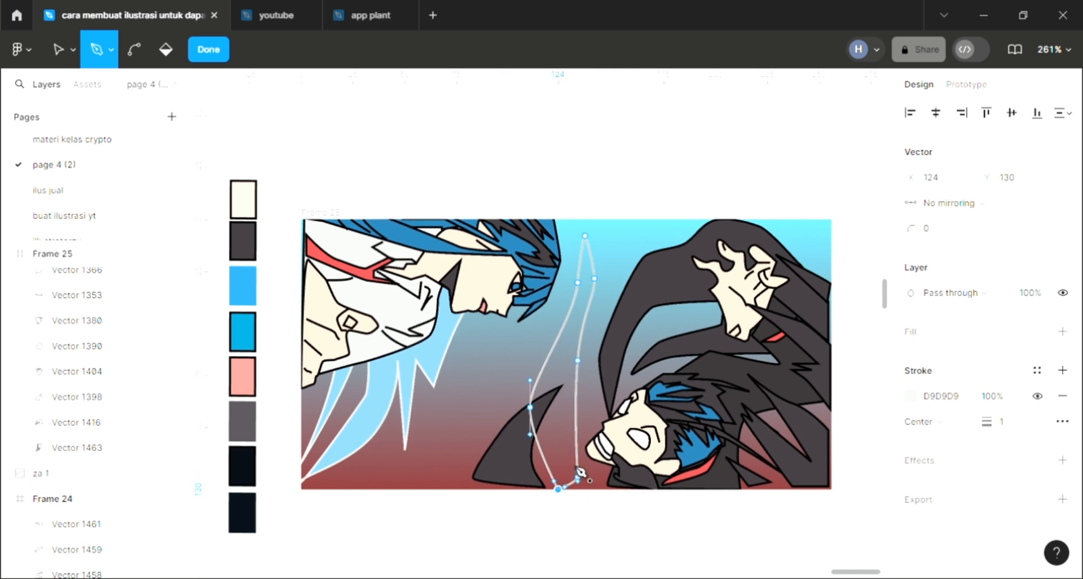
pyautogui.press('Escape')
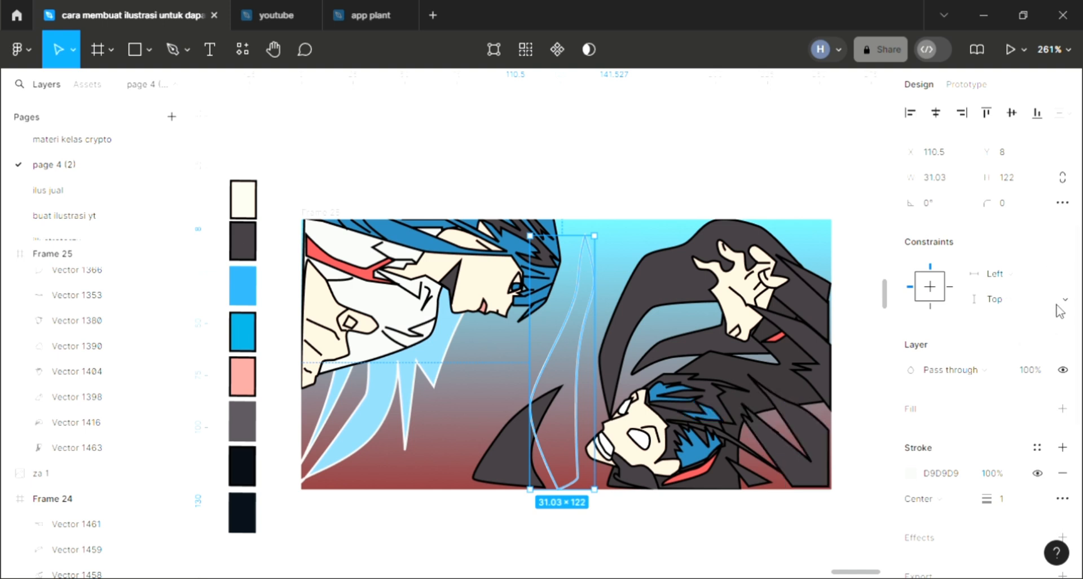
# - Fill the tall blade with the dark gray sampled from the second character's hood
pyautogui.click(1062, 408)
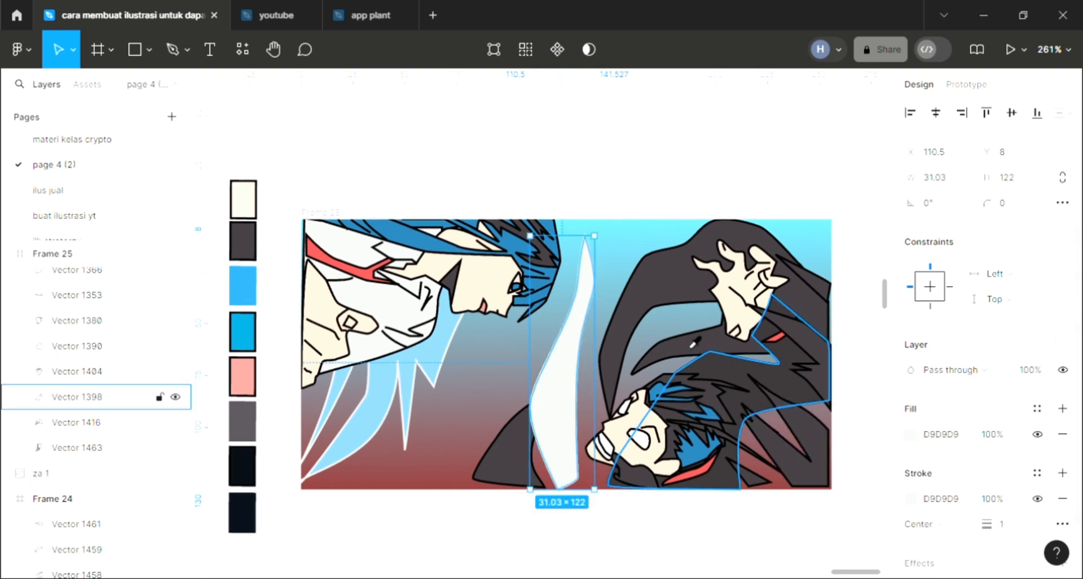
pyautogui.press('i')
pyautogui.click(745, 231)
pyautogui.click(477, 526)
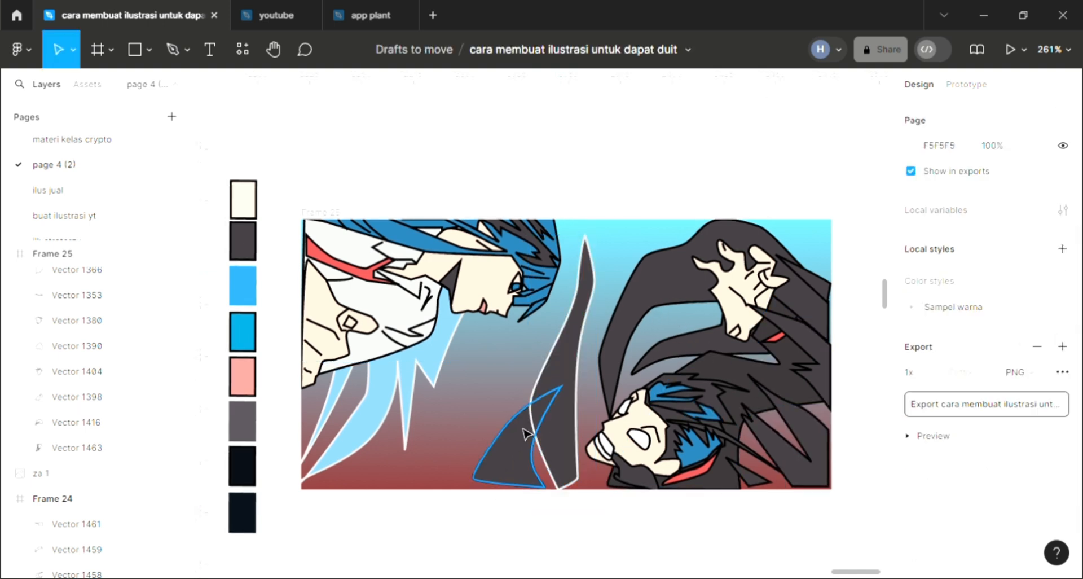
# - Draw a closed two-pronged spike about 90 × 113 with the Pen tool, running from the frame's upper edge down across the blade
pyautogui.click(173, 49)
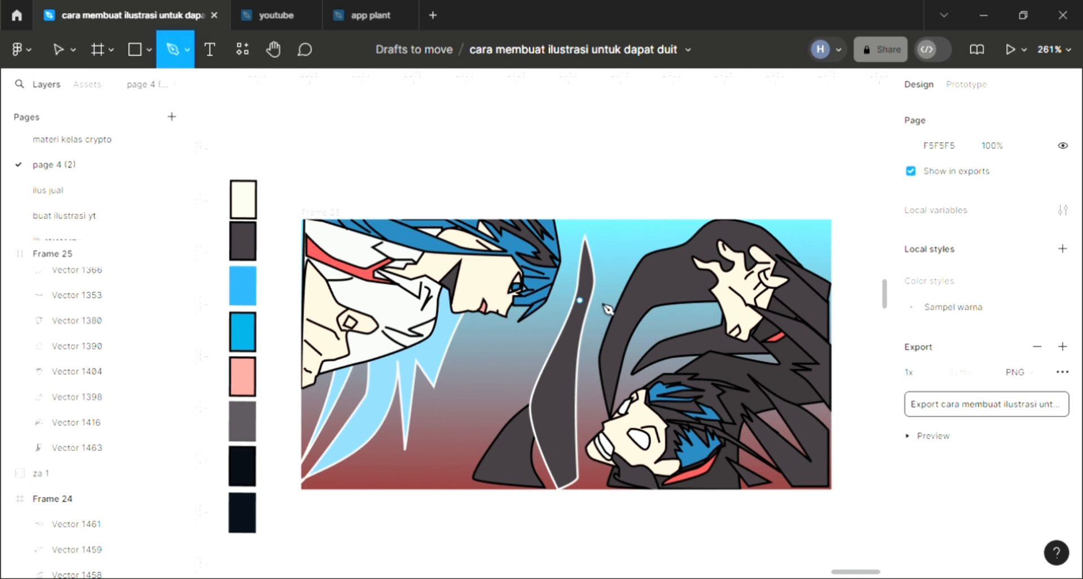
pyautogui.click(635, 213)
pyautogui.hotkey('ctrl', 'z')
pyautogui.click(630, 221)
pyautogui.moveTo(614, 275); pyautogui.dragTo(597, 306)
pyautogui.moveTo(518, 360)
pyautogui.mouseDown()
pyautogui.moveTo(499, 384)
pyautogui.moveTo(527, 443)
pyautogui.mouseUp()
pyautogui.click(442, 458)
pyautogui.click(539, 456)
pyautogui.moveTo(607, 315); pyautogui.dragTo(614, 298)
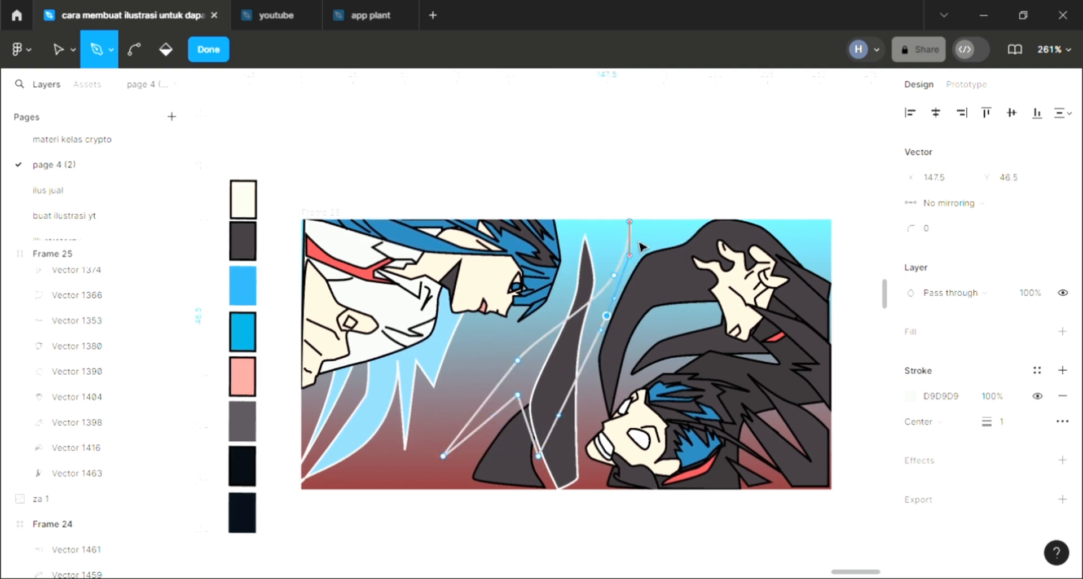
pyautogui.click(629, 222)
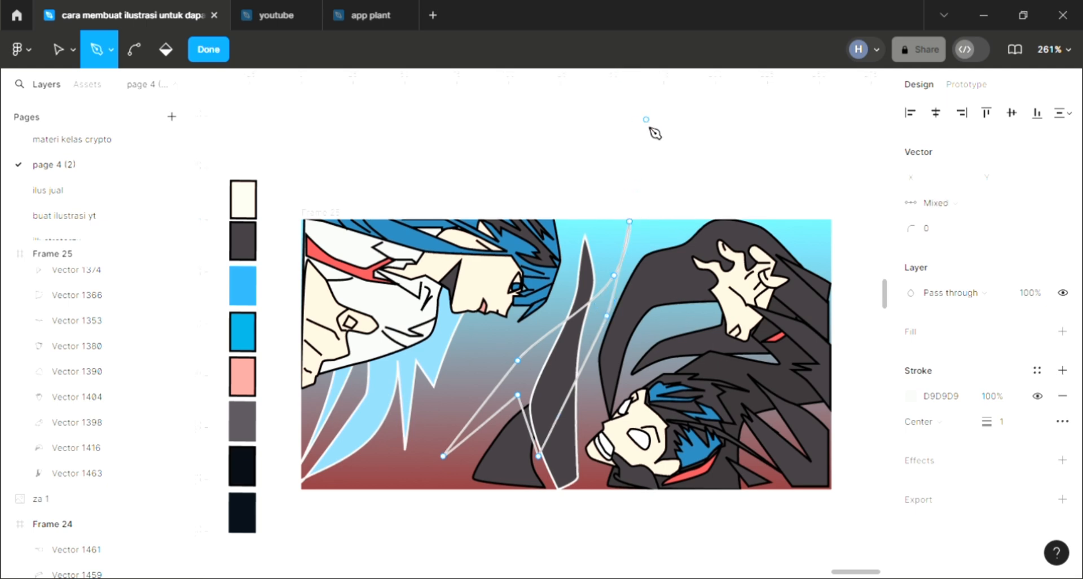
pyautogui.press('Escape')
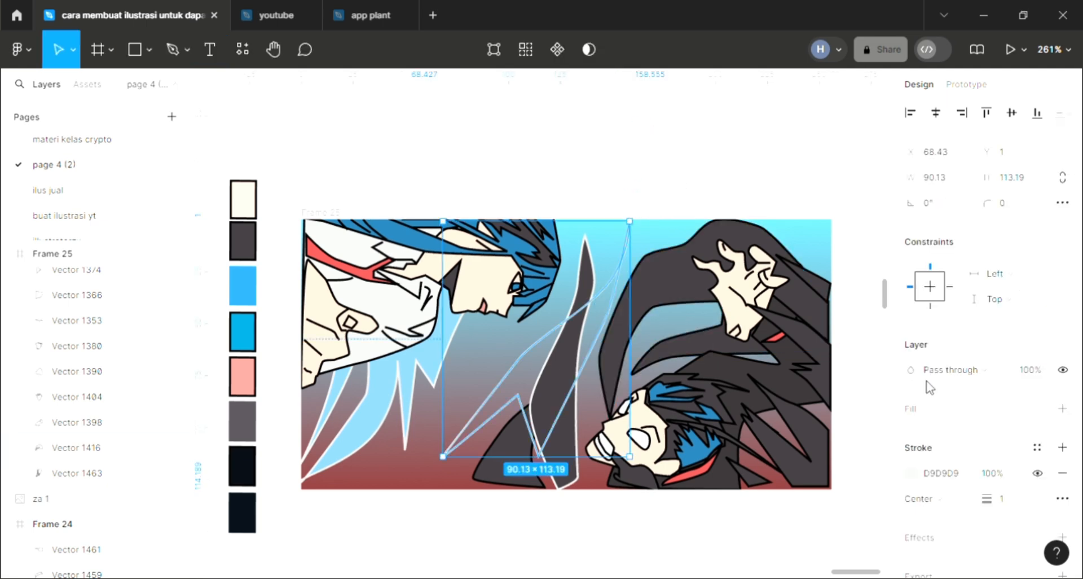
# - Fill the two-pronged spike with 82C2E8 sampled from the light blue spiky shape
pyautogui.click(1063, 409)
pyautogui.press('i')
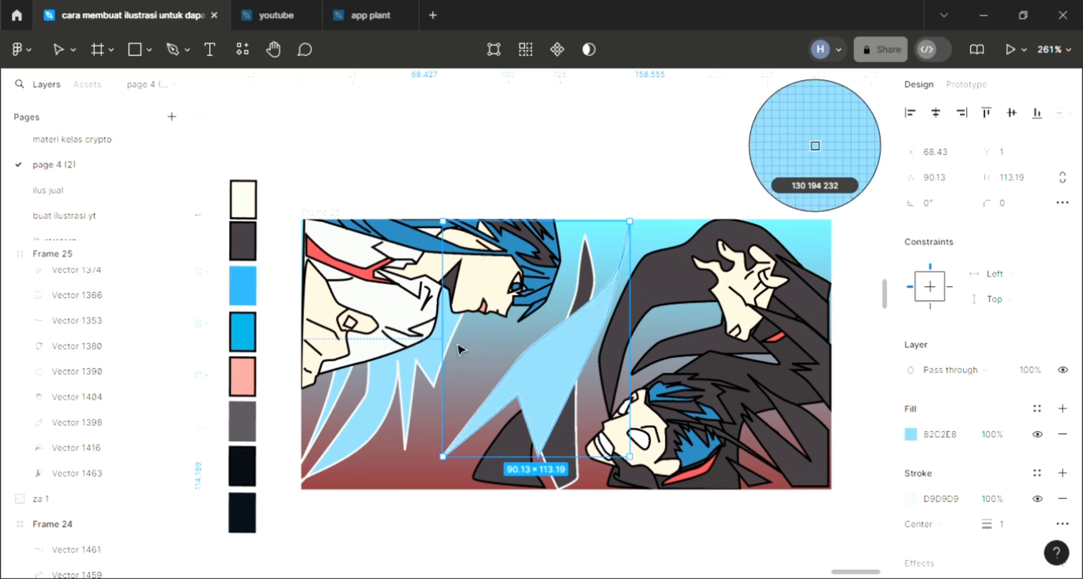
pyautogui.press('Escape')
pyautogui.click(626, 180)
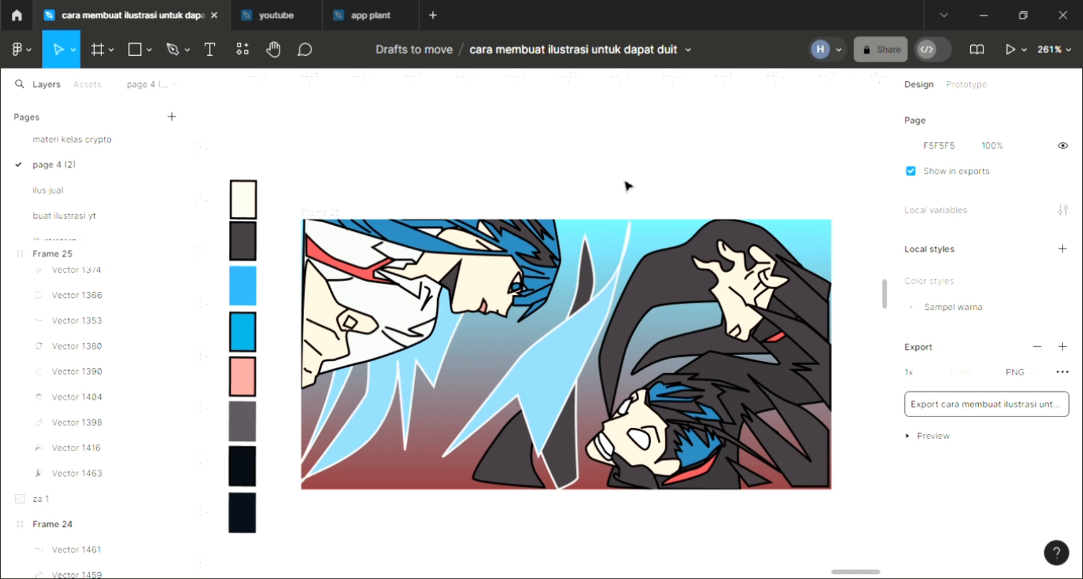
# - Begin a shadow outline with the Pen tool on the first character's white clothing, curving across to X 26, Y 35
pyautogui.hscroll(1, 573, 380)
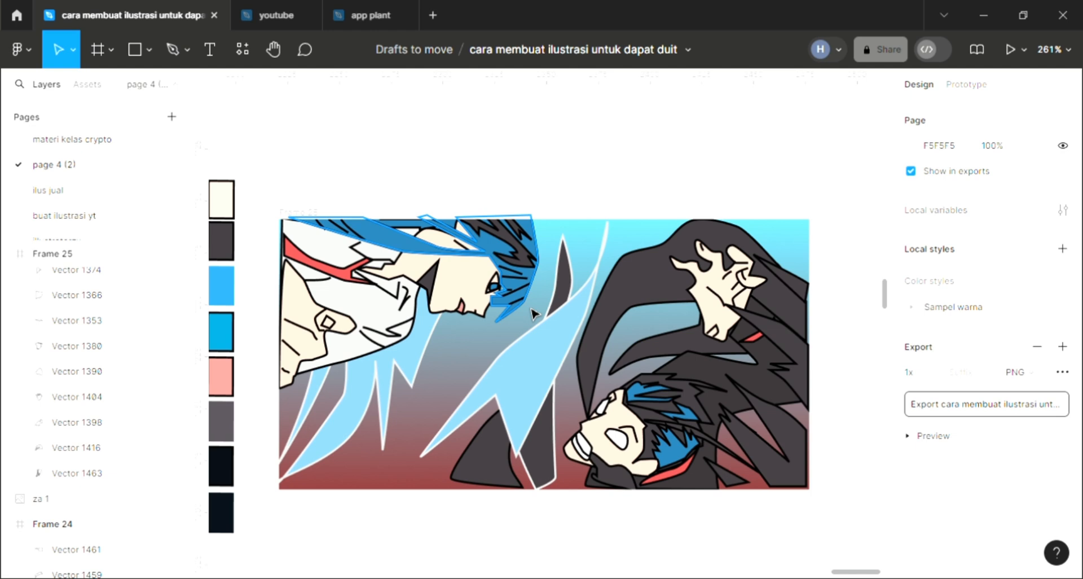
pyautogui.scroll(2, 531, 313)
pyautogui.click(173, 49)
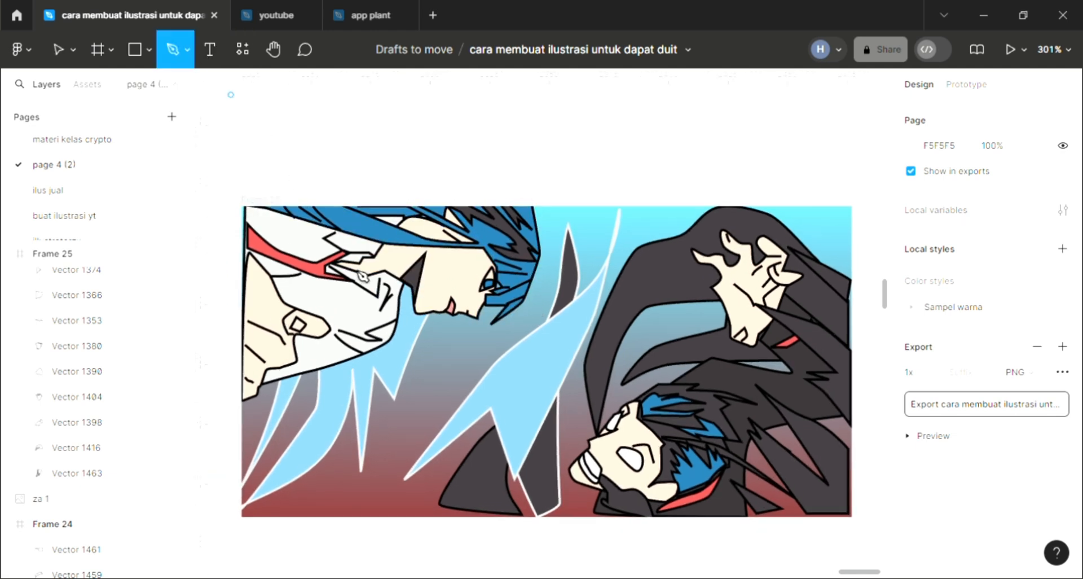
pyautogui.hscroll(-3, 403, 337)
pyautogui.scroll(3, 402, 337)
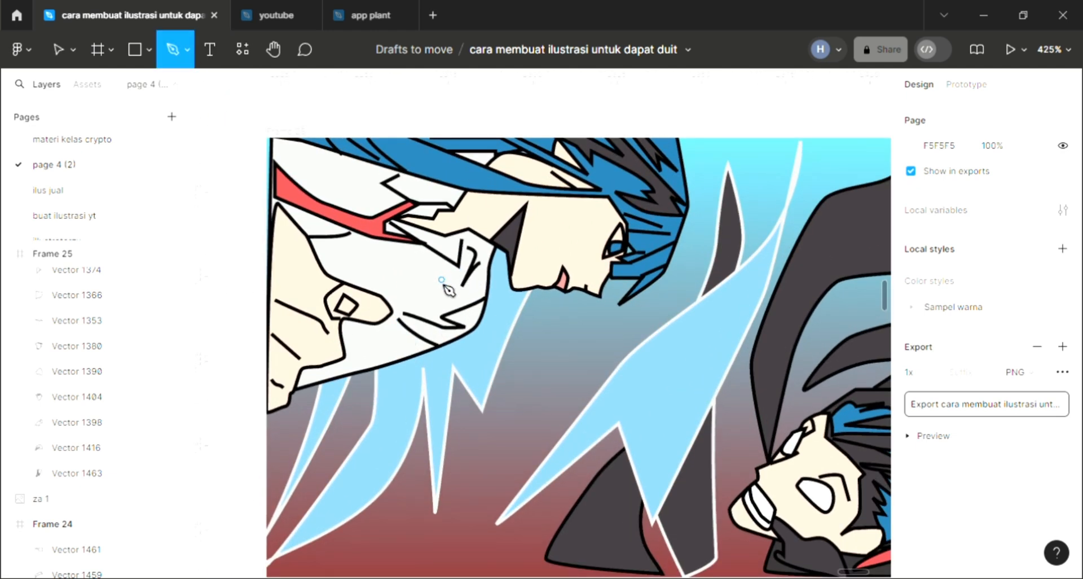
pyautogui.click(438, 266)
pyautogui.click(419, 286)
pyautogui.click(389, 275)
pyautogui.click(354, 256)
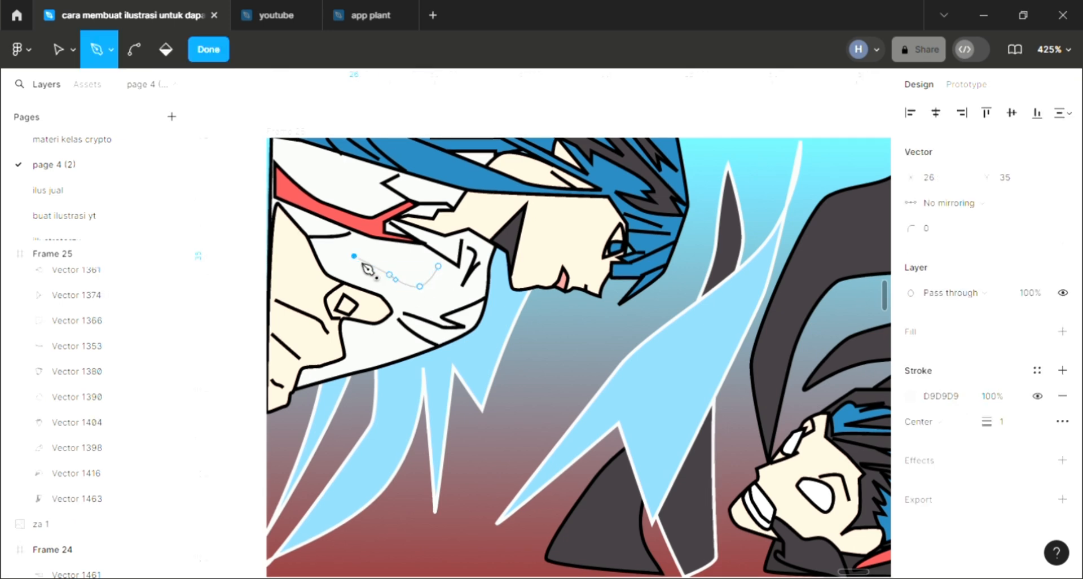
# - Bring the clothing shadow outline back through jagged points and close it at its starting point, about 30.5 × 14.3 overall
pyautogui.click(373, 274)
pyautogui.click(396, 300)
pyautogui.click(408, 300)
pyautogui.click(418, 303)
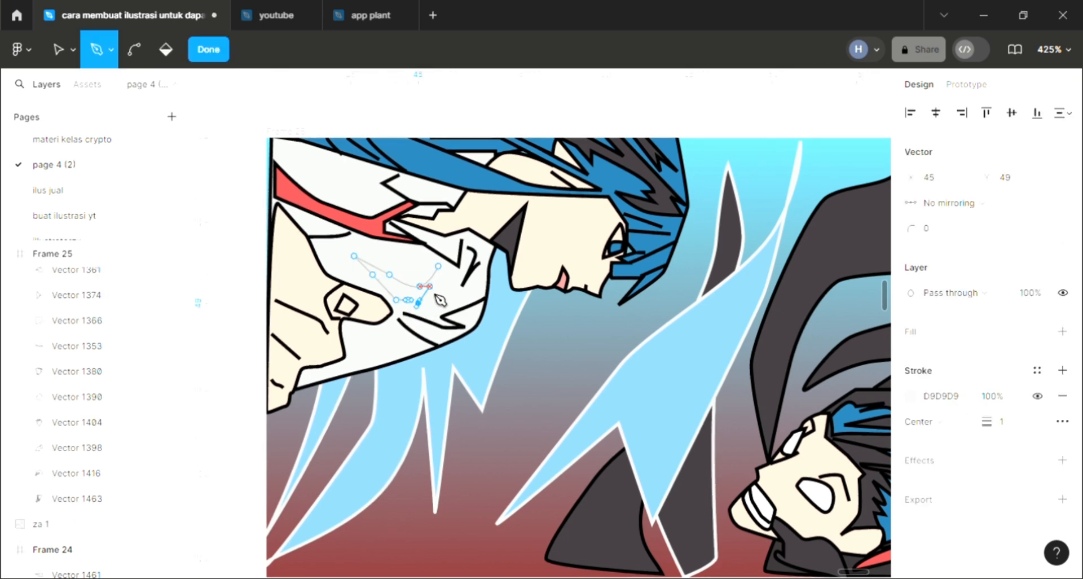
pyautogui.click(456, 291)
pyautogui.click(439, 265)
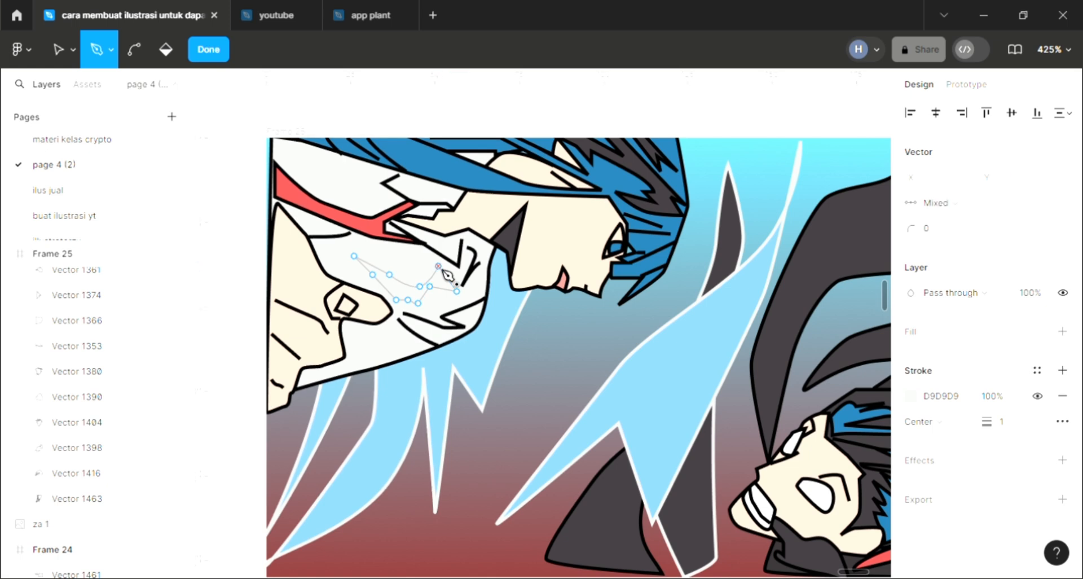
pyautogui.press('Escape')
# - Fill the clothing shadow with 403A3E sampled from the dark areas of the second character
pyautogui.scroll(-3, 443, 288)
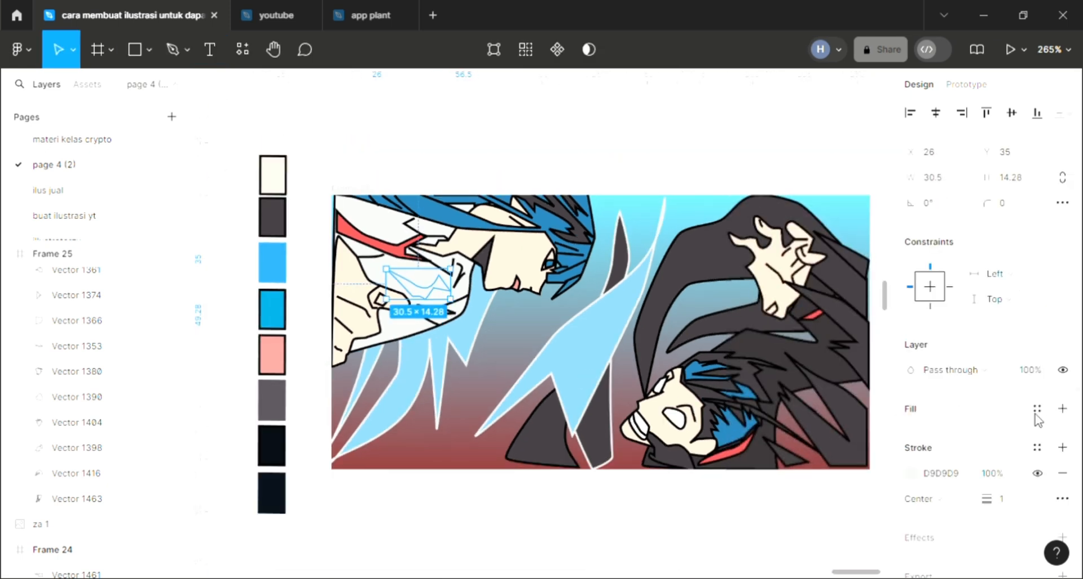
pyautogui.click(1062, 408)
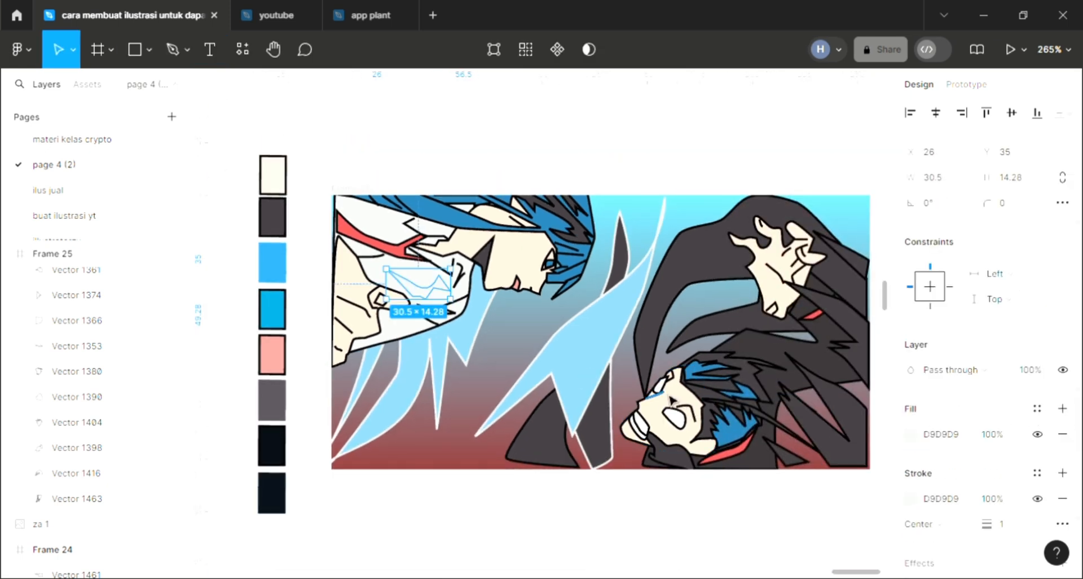
pyautogui.press('i')
pyautogui.click(815, 145)
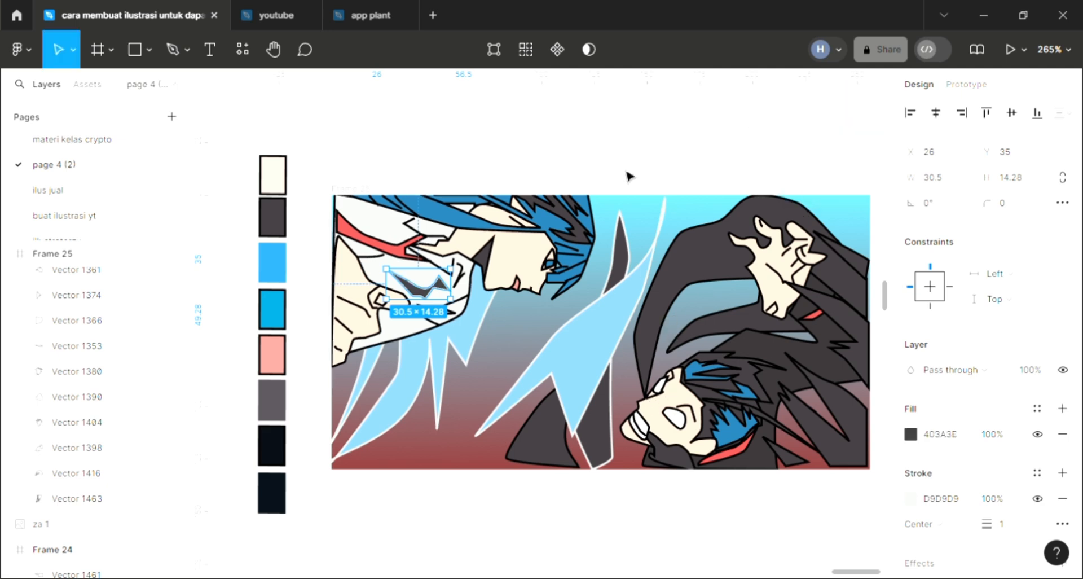
pyautogui.click(453, 163)
# - Draw a closed jagged shadow outline with the Pen tool on the white clothing above the red collar, about 26.5 × 14 at X 6.5, Y 3
pyautogui.click(153, 49)
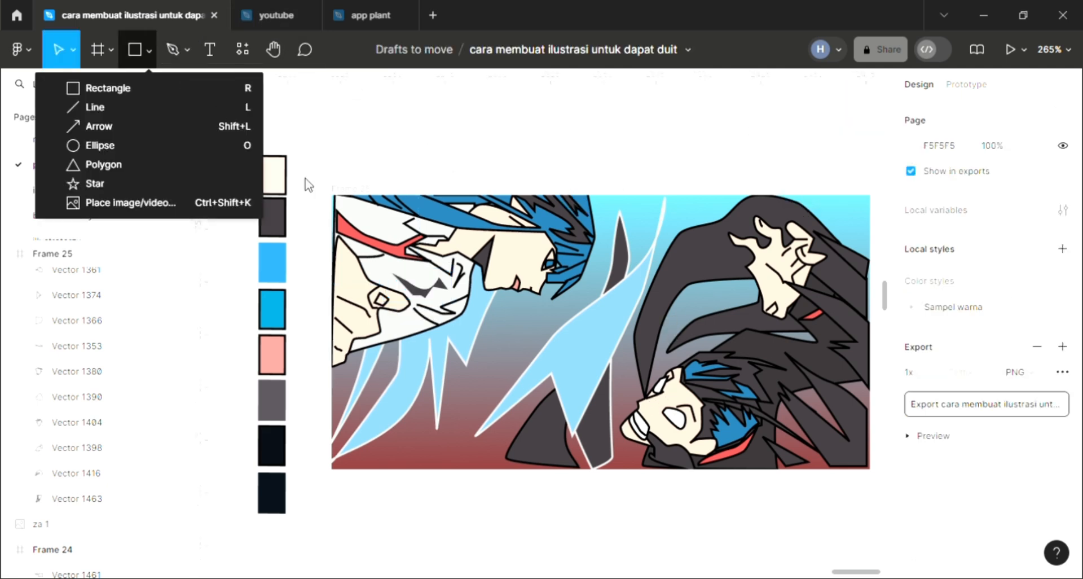
pyautogui.scroll(1, 377, 219)
pyautogui.click(173, 50)
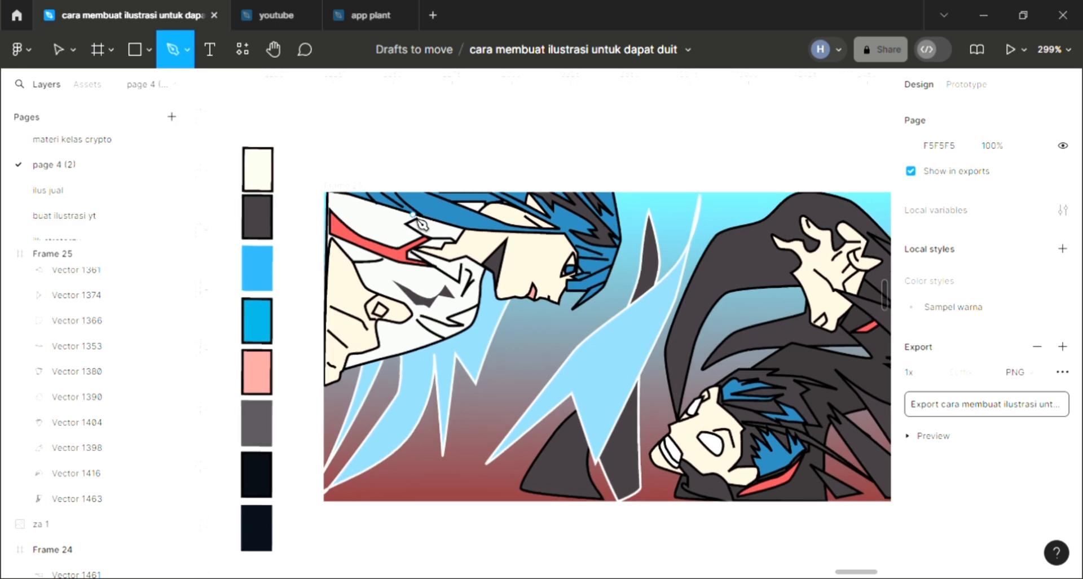
pyautogui.scroll(4, 372, 231)
pyautogui.scroll(1, 392, 277)
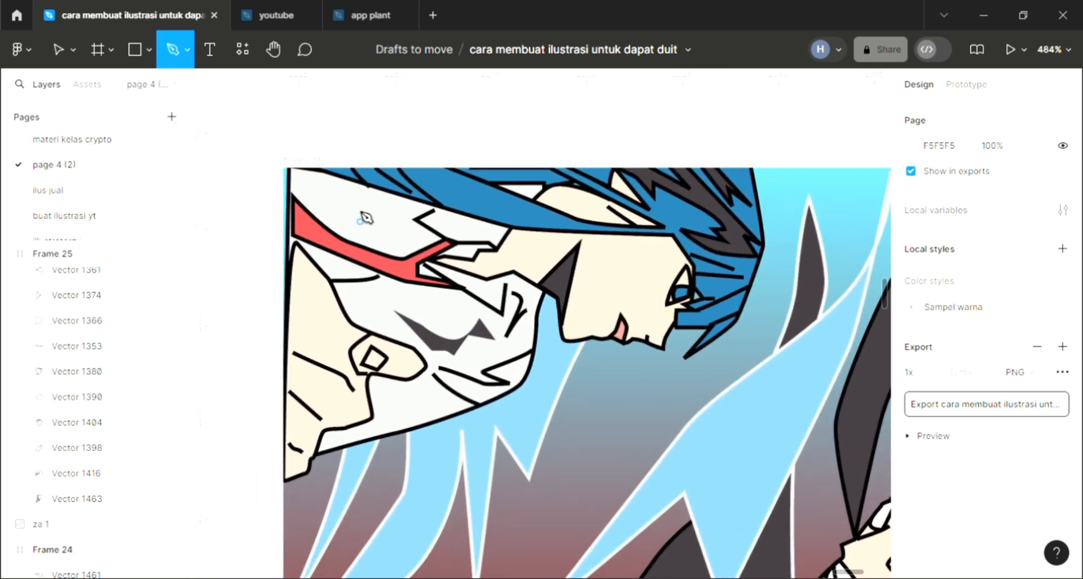
pyautogui.click(389, 218)
pyautogui.moveTo(402, 241); pyautogui.dragTo(337, 197)
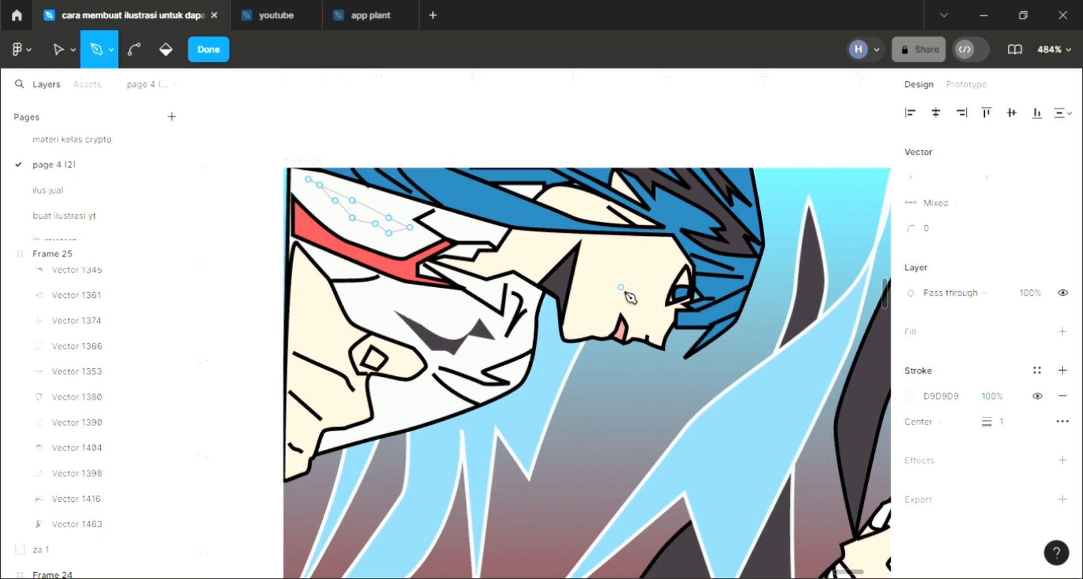
pyautogui.press('Escape')
# - Fill the shadow above the red collar with 403A3E sampled from the illustration's dark areas
pyautogui.scroll(-2, 630, 297)
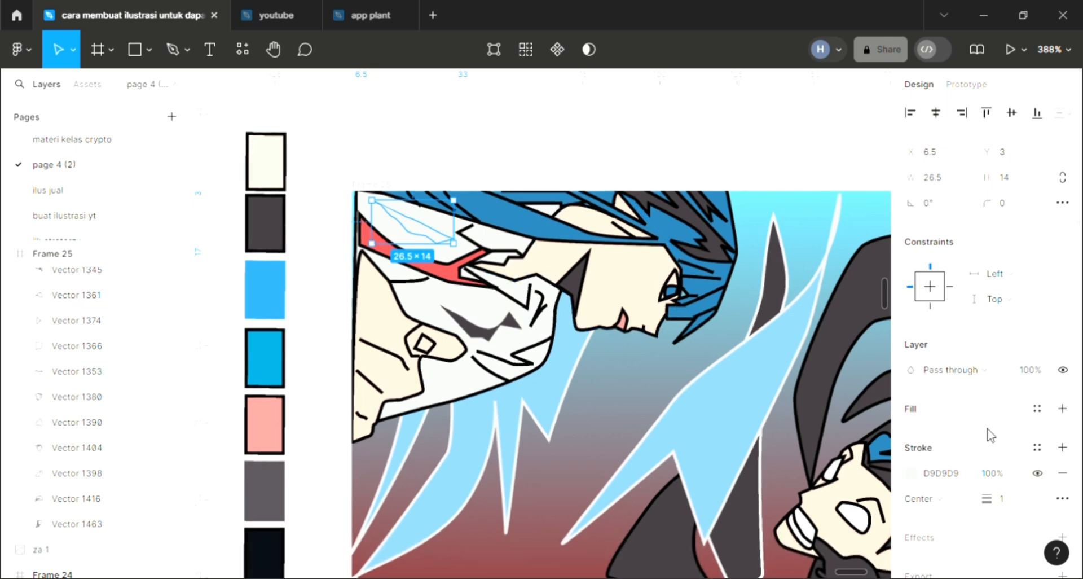
pyautogui.click(1062, 409)
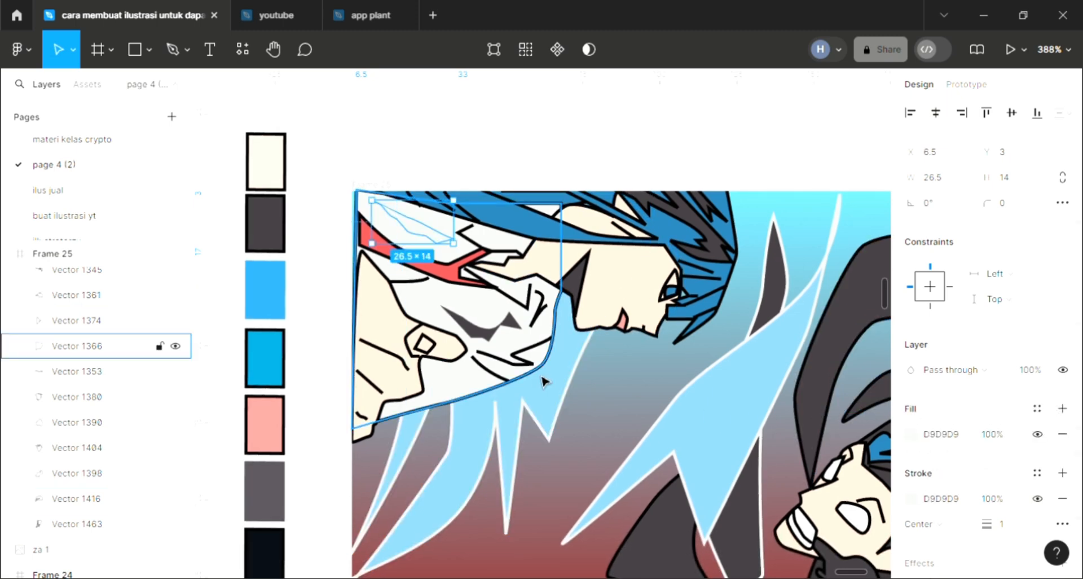
pyautogui.press('i')
pyautogui.click(815, 145)
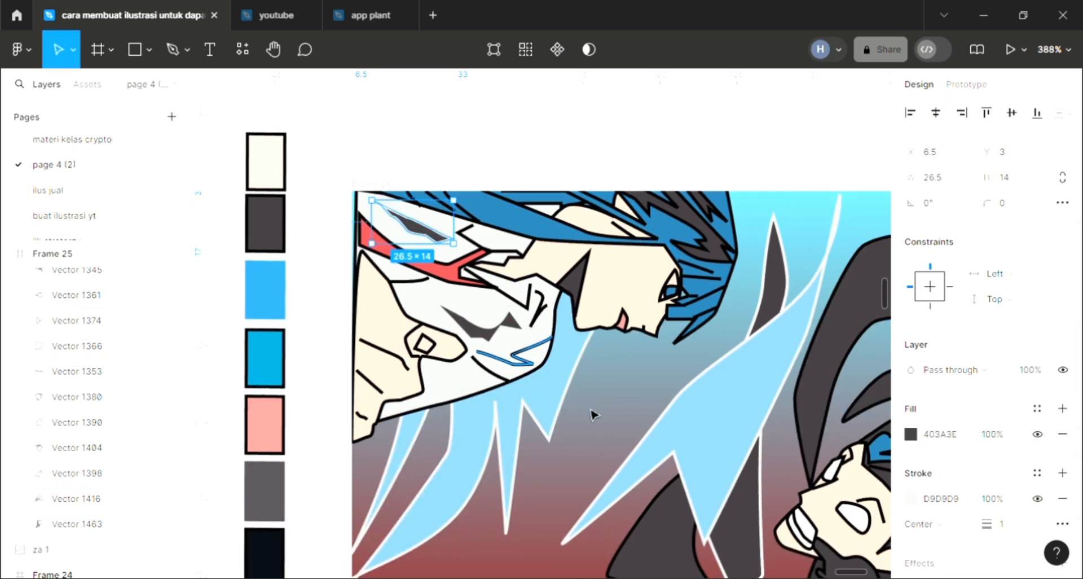
pyautogui.press('Escape')
# - Delete the short curved fold line on the first character's white clothing, just below the neck shadow
pyautogui.scroll(-3, 645, 428)
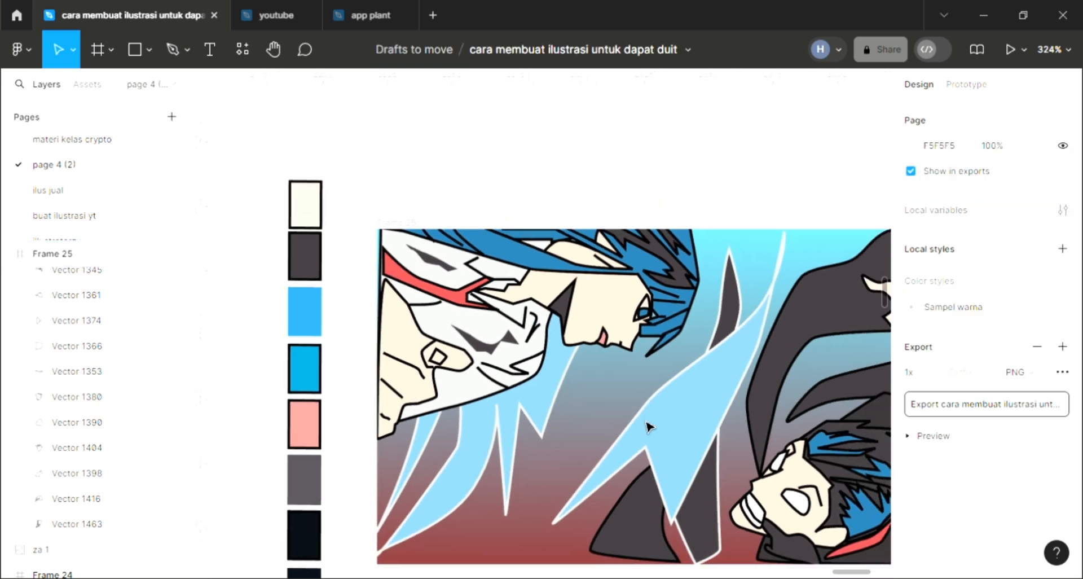
pyautogui.hscroll(1, 622, 391)
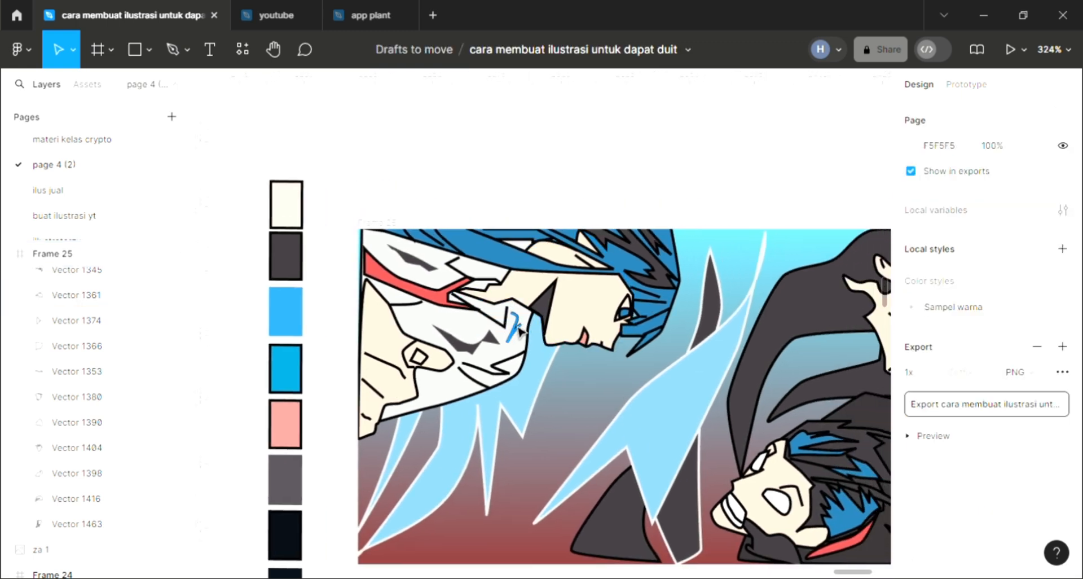
pyautogui.press('t')
pyautogui.click(517, 339)
pyautogui.press('Delete')
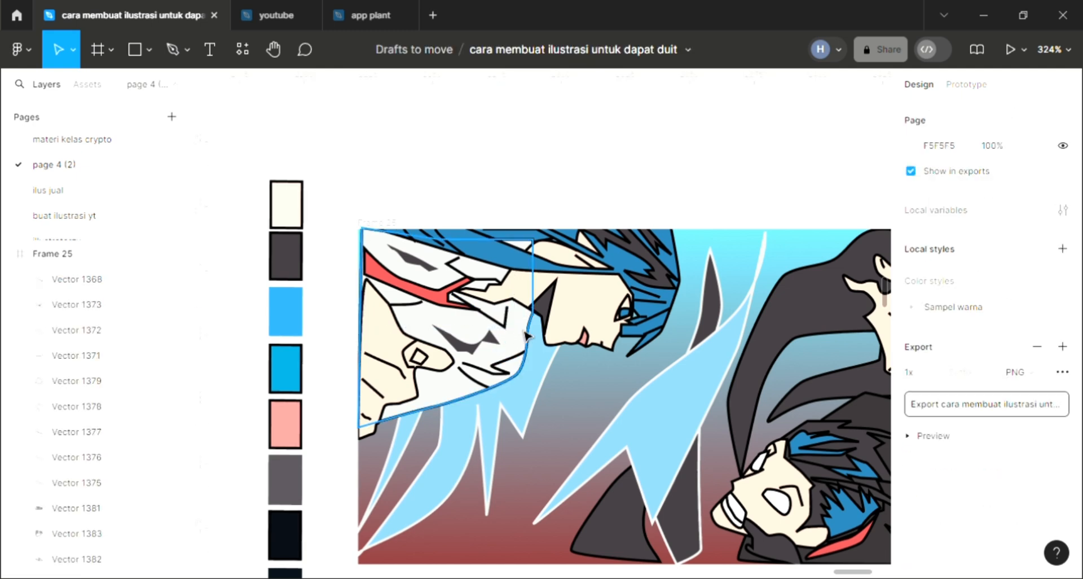
# - Draw a curved shadow outline with the Pen tool along the white clothing's edge below the neck, about 13 × 18.5 at X 55, Y 29.5
pyautogui.scroll(3, 518, 339)
pyautogui.press('p')
pyautogui.scroll(5, 522, 382)
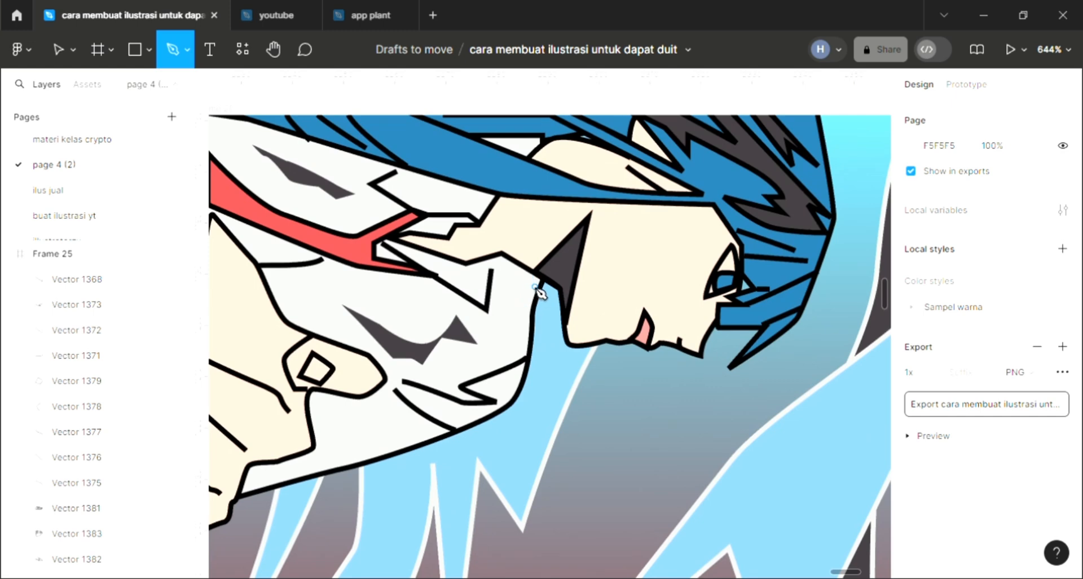
pyautogui.click(527, 267)
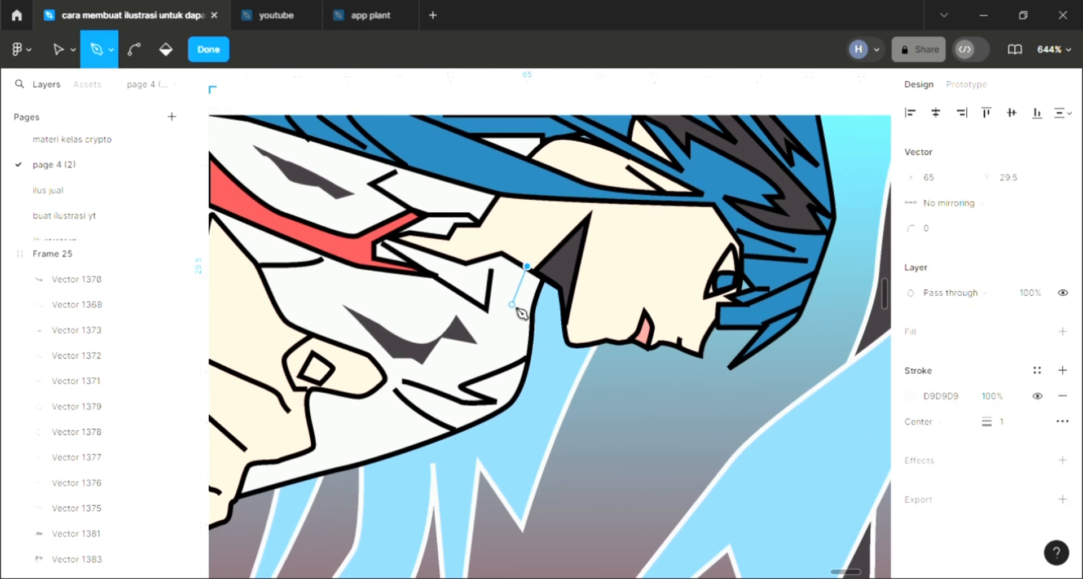
pyautogui.moveTo(511, 305); pyautogui.dragTo(491, 324)
pyautogui.click(490, 330)
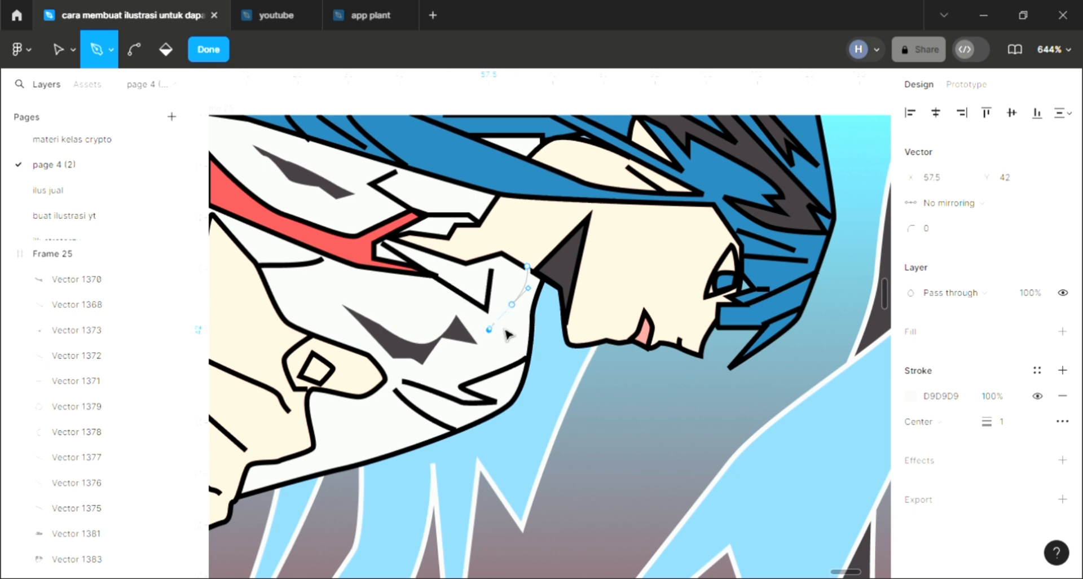
pyautogui.click(502, 346)
pyautogui.click(528, 325)
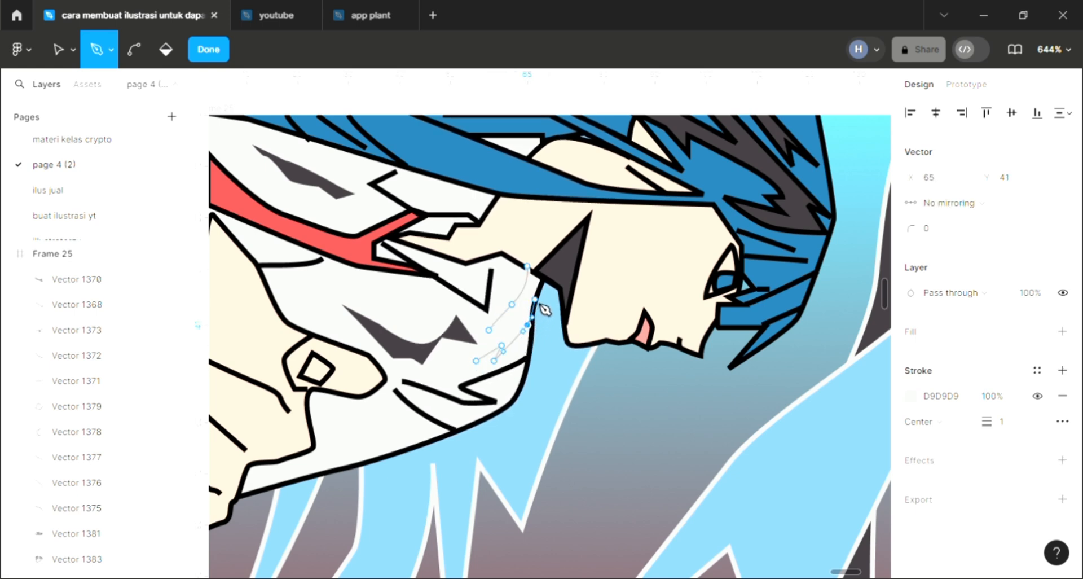
pyautogui.moveTo(534, 300); pyautogui.dragTo(537, 294)
pyautogui.click(543, 277)
pyautogui.click(527, 265)
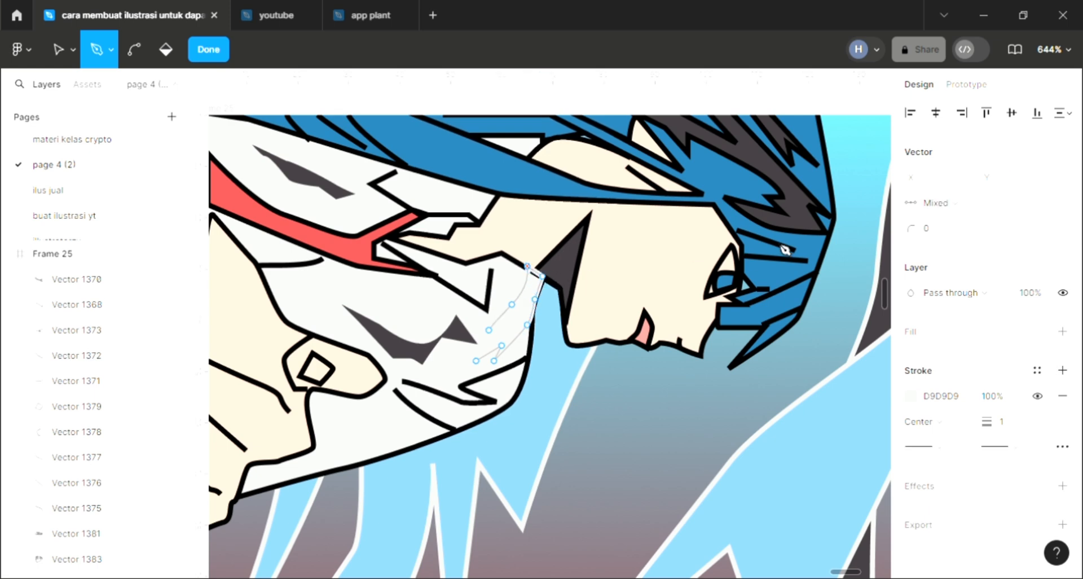
pyautogui.press('Escape')
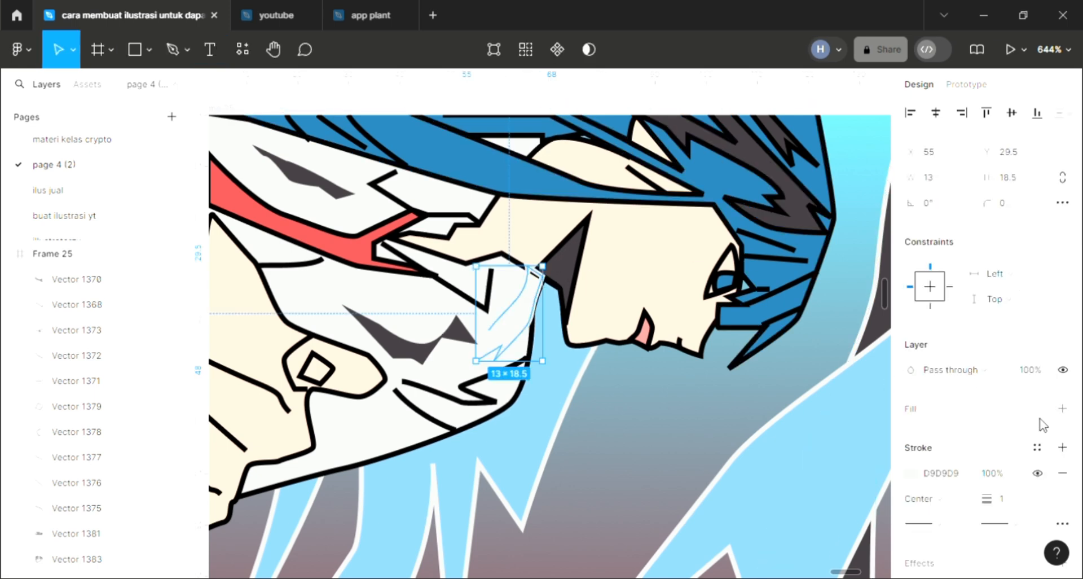
# - Add a fill to the clothing-edge shadow using 403A3E sampled from the dark neck shadow
pyautogui.click(1062, 408)
pyautogui.scroll(-2, 673, 419)
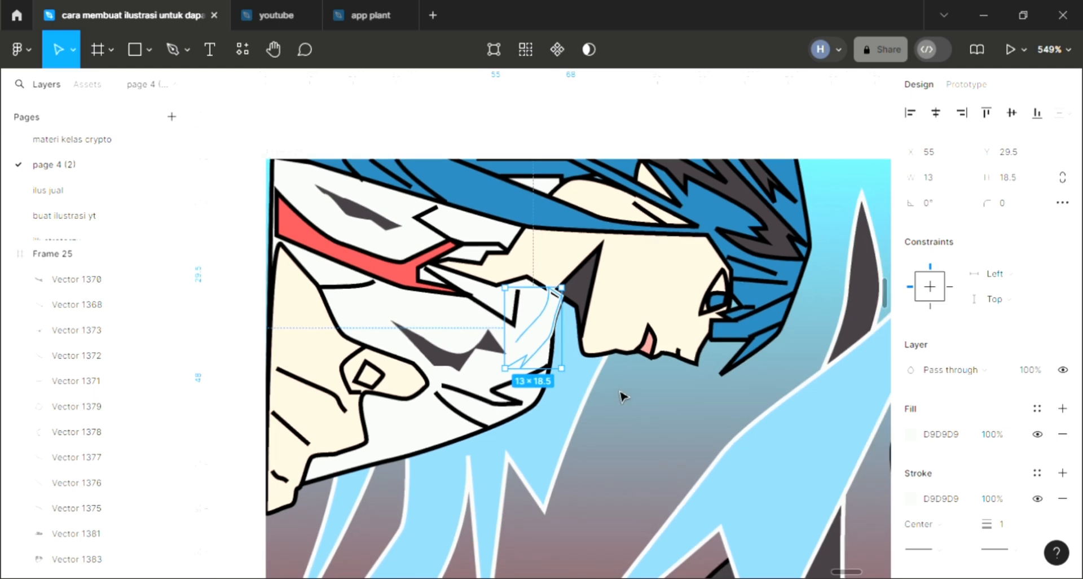
pyautogui.press('i')
pyautogui.click(580, 295)
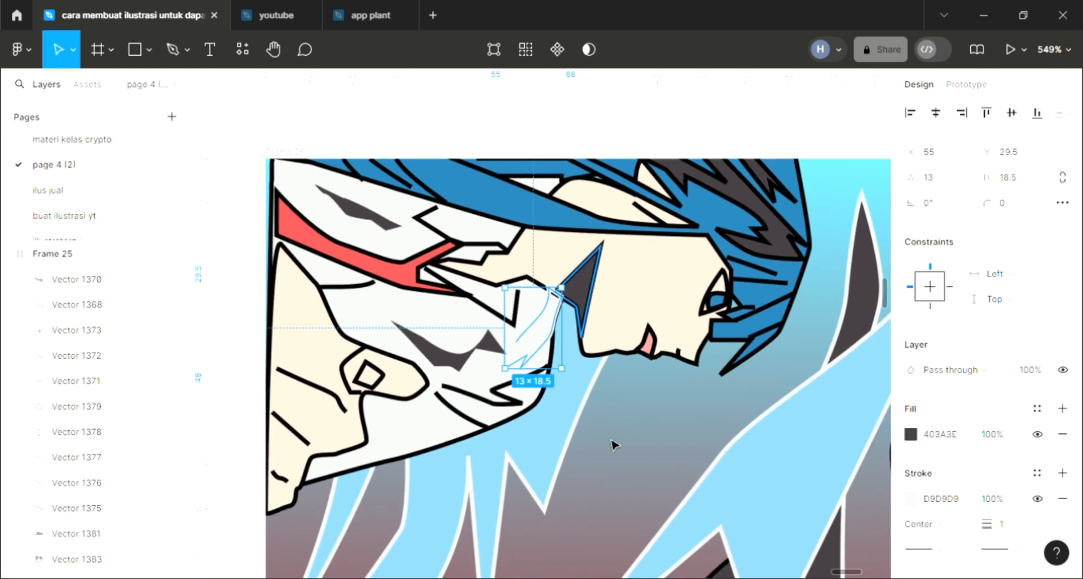
pyautogui.click(615, 445)
# - Edit the clothing-edge shadow's vector points, joining the loose ends into one closed outline, and deselect everything
pyautogui.doubleClick(555, 326)
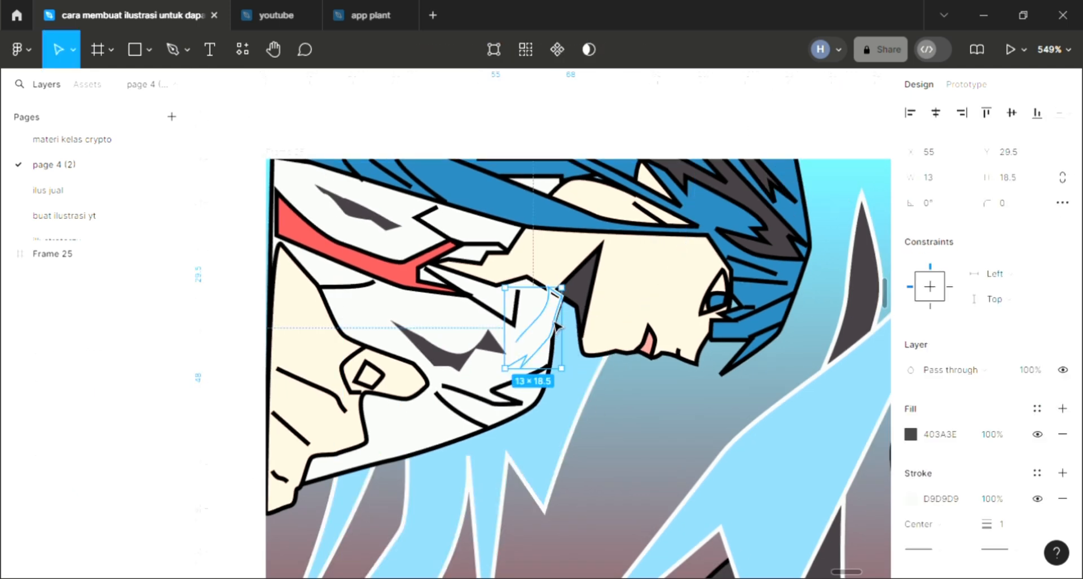
pyautogui.scroll(1, 578, 310)
pyautogui.scroll(6, 564, 317)
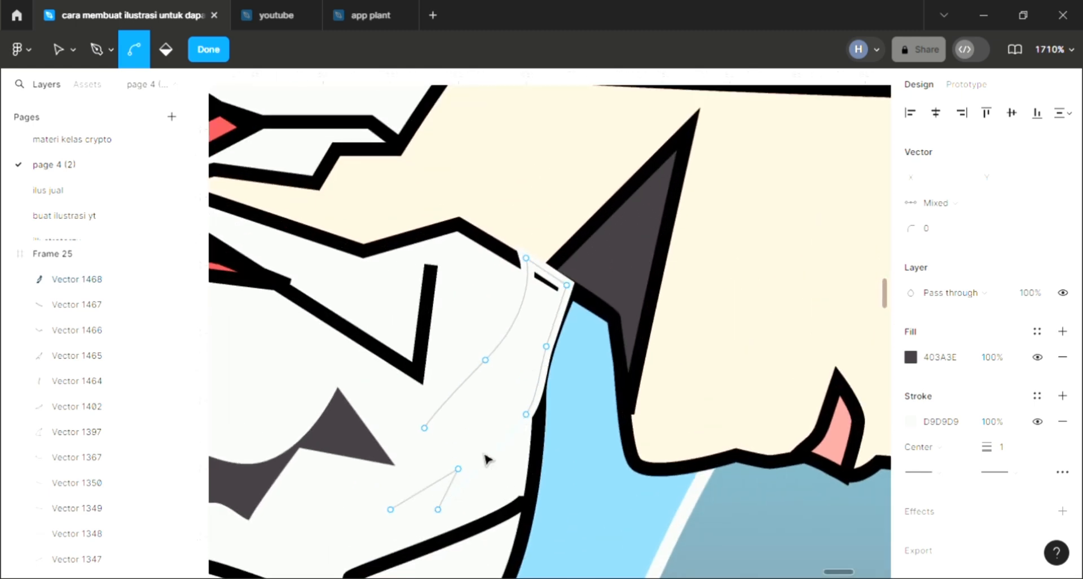
pyautogui.press('v')
pyautogui.moveTo(393, 510); pyautogui.dragTo(431, 462)
pyautogui.scroll(-2, 429, 437)
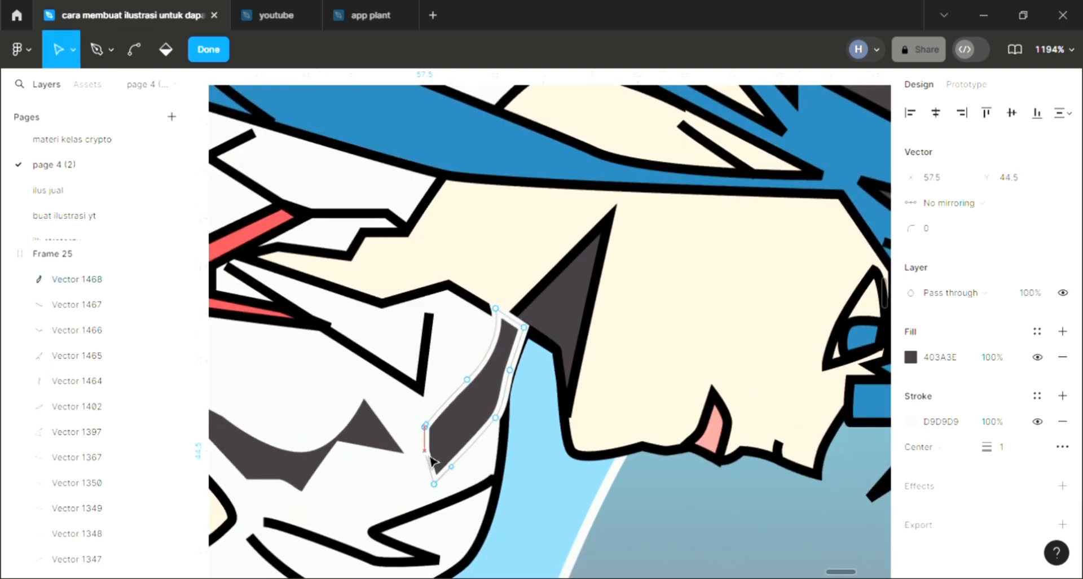
pyautogui.click(545, 481)
pyautogui.scroll(-4, 545, 481)
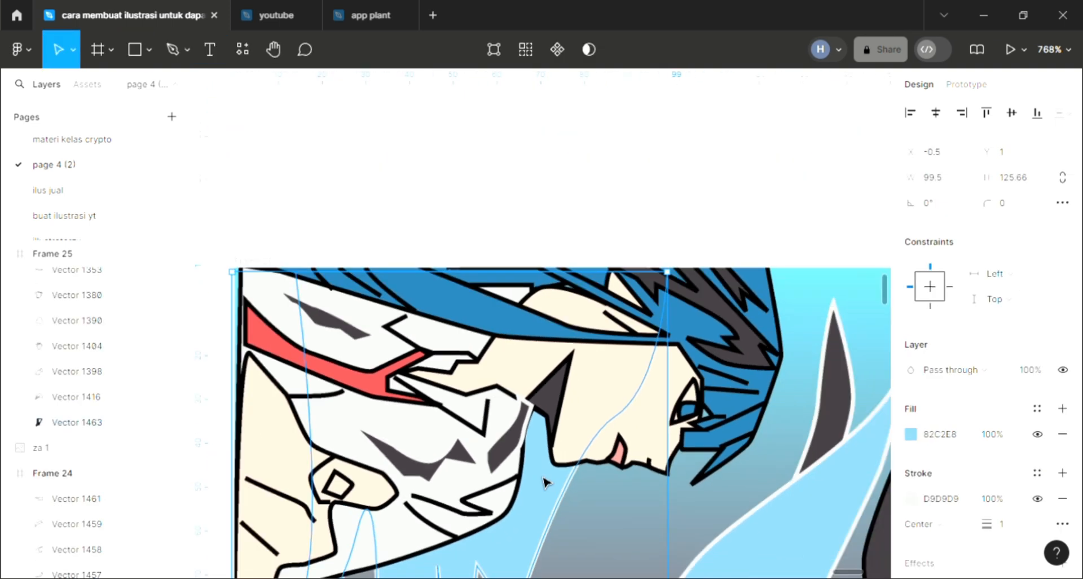
pyautogui.scroll(-3, 544, 482)
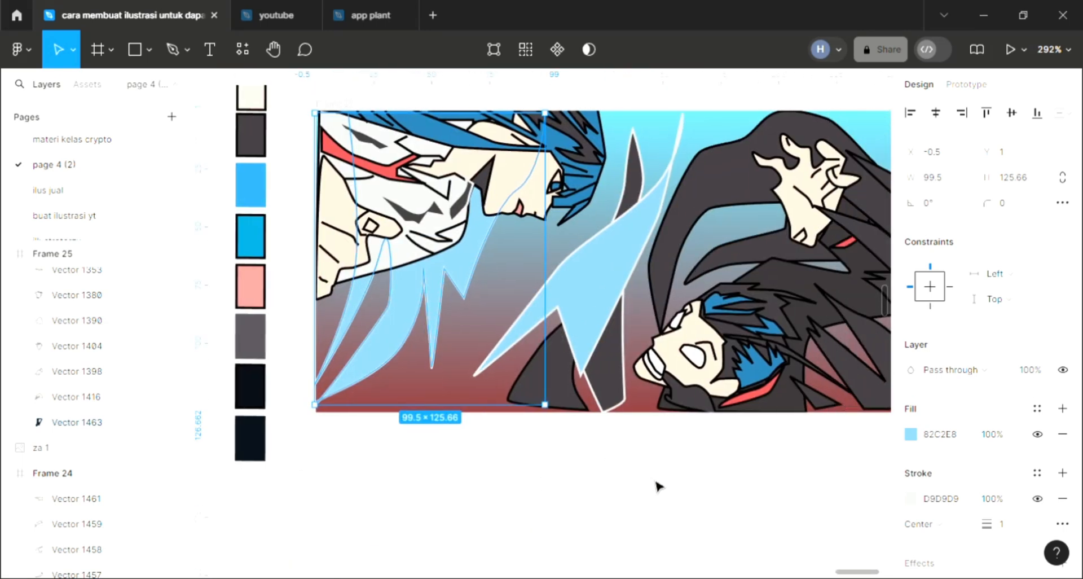
pyautogui.click(658, 485)
pyautogui.scroll(1, 684, 486)
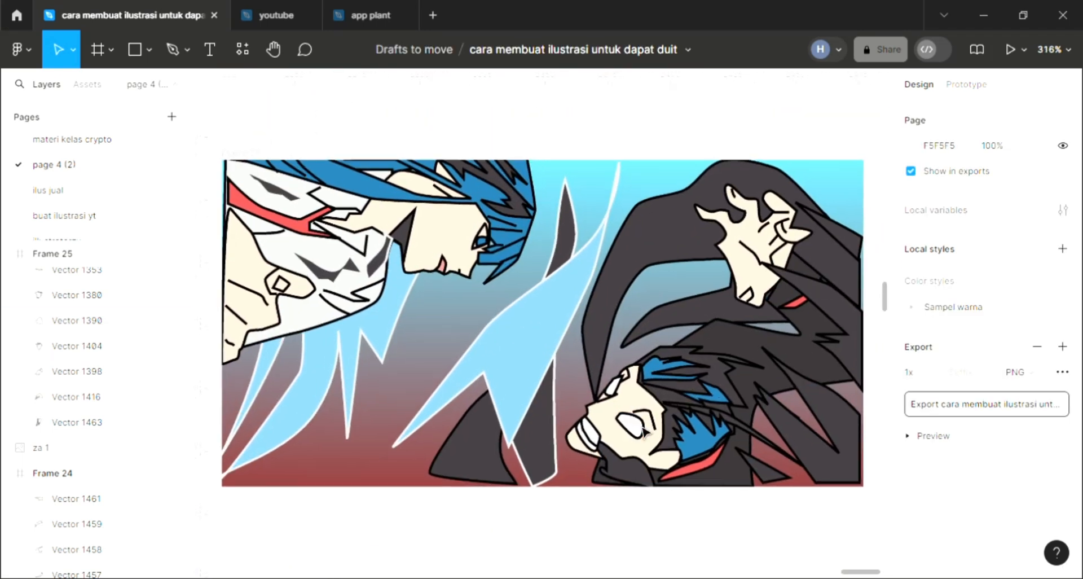